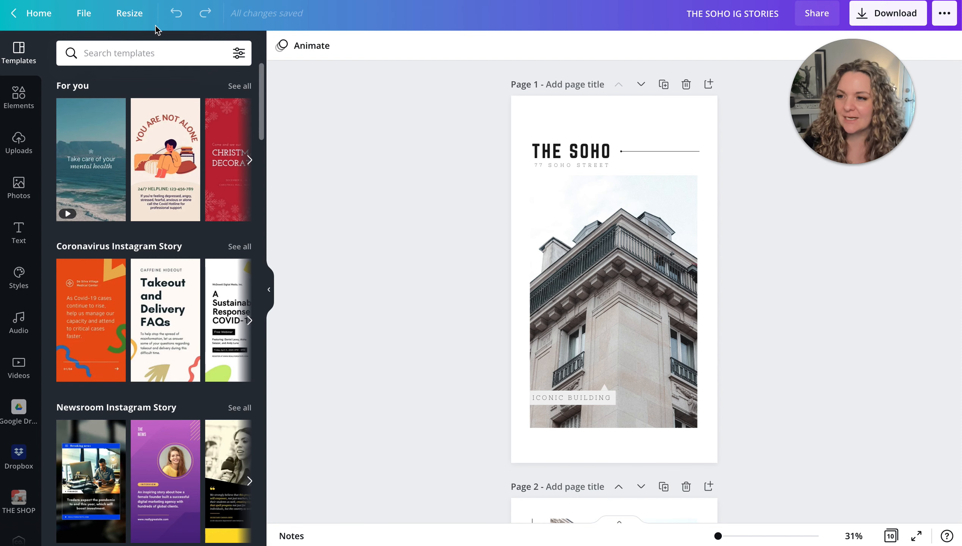
Examine the design's file options and the sources available for uploading media
left_click(86, 17)
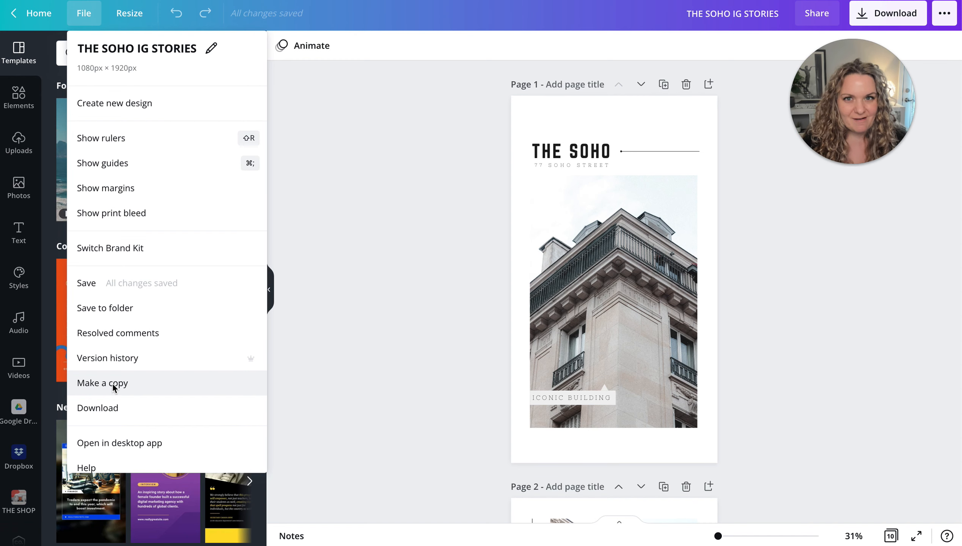
left_click(344, 289)
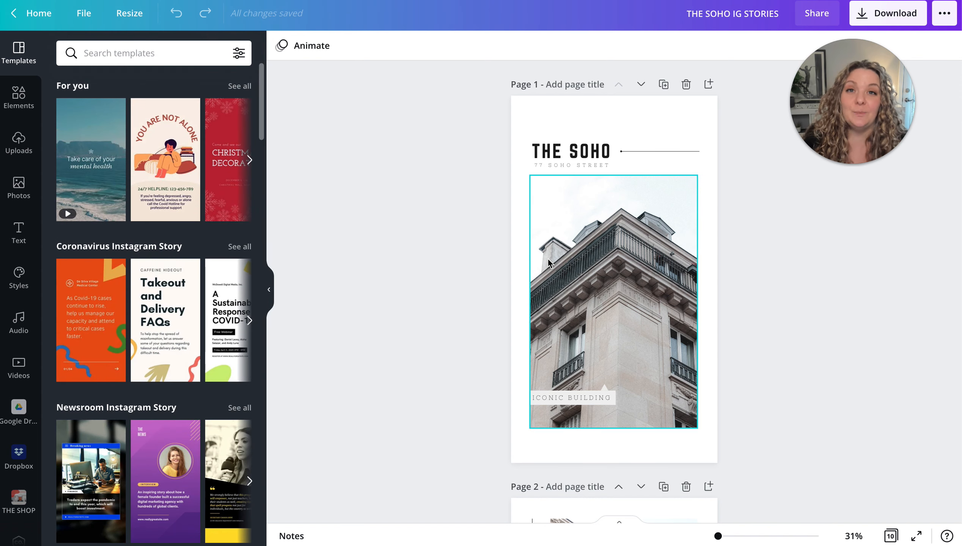
left_click(18, 143)
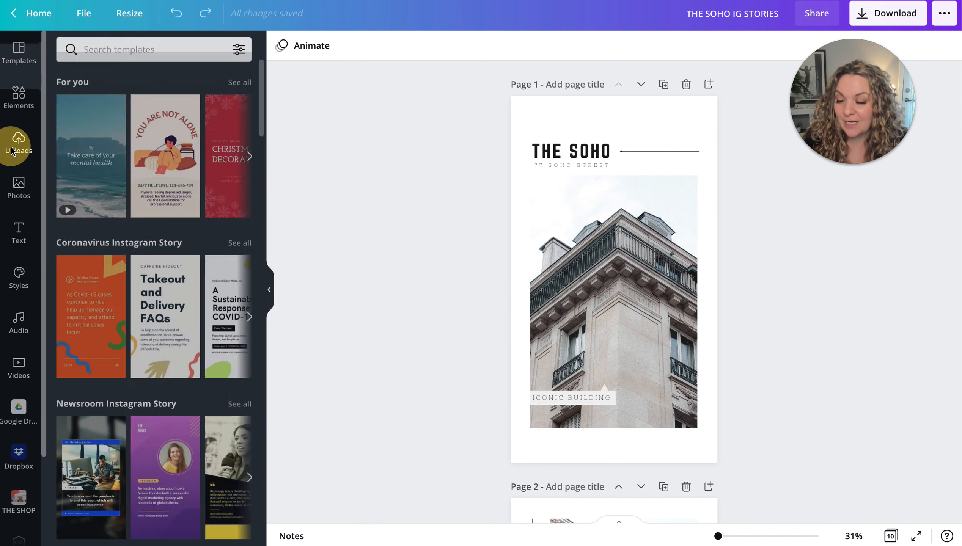
left_click(111, 87)
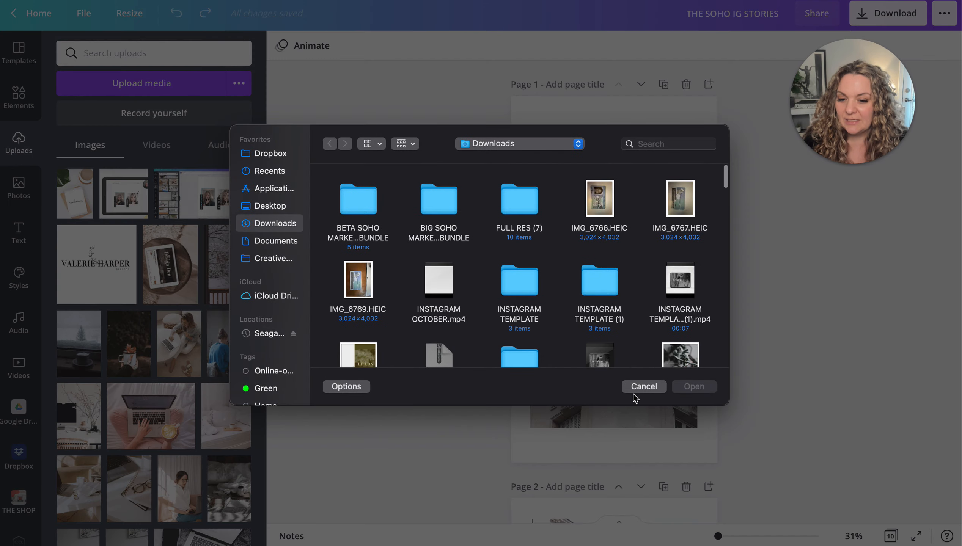
left_click(635, 396)
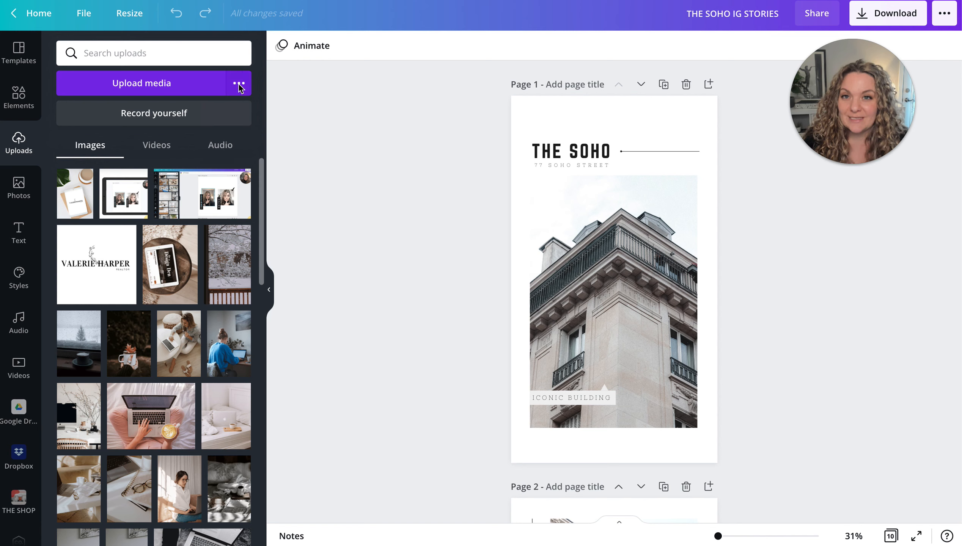
left_click(238, 84)
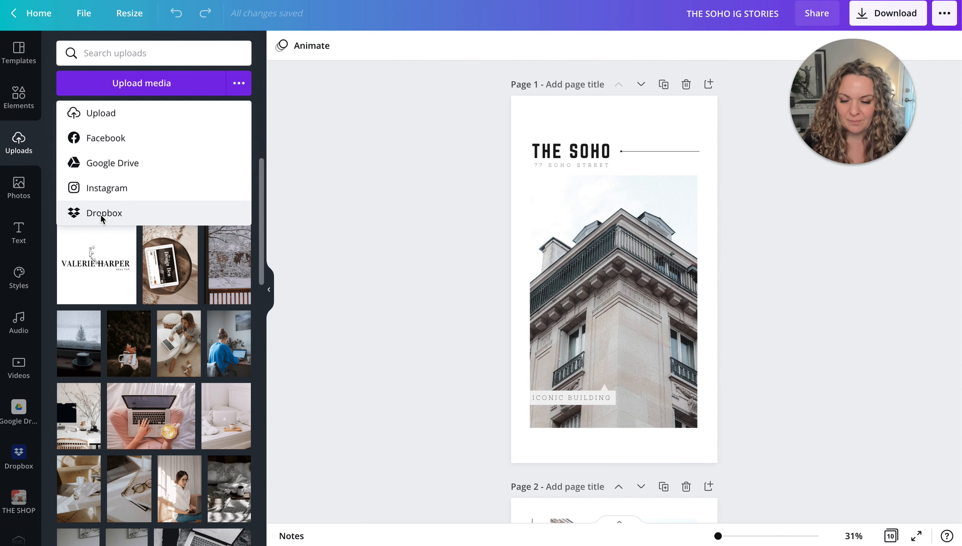
left_click(350, 209)
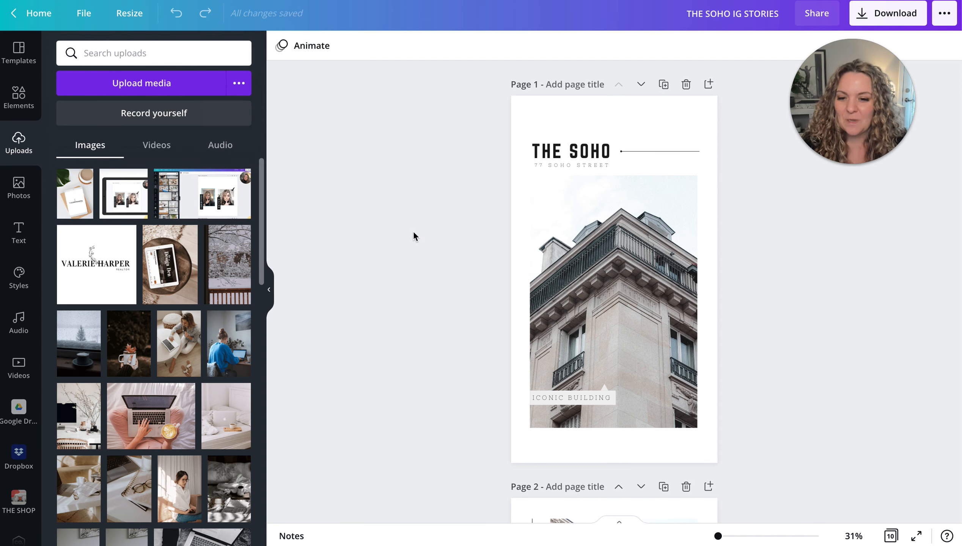
Replace page 1's building photo with the recently used dark modern bedroom photo from the photo library
left_click(18, 186)
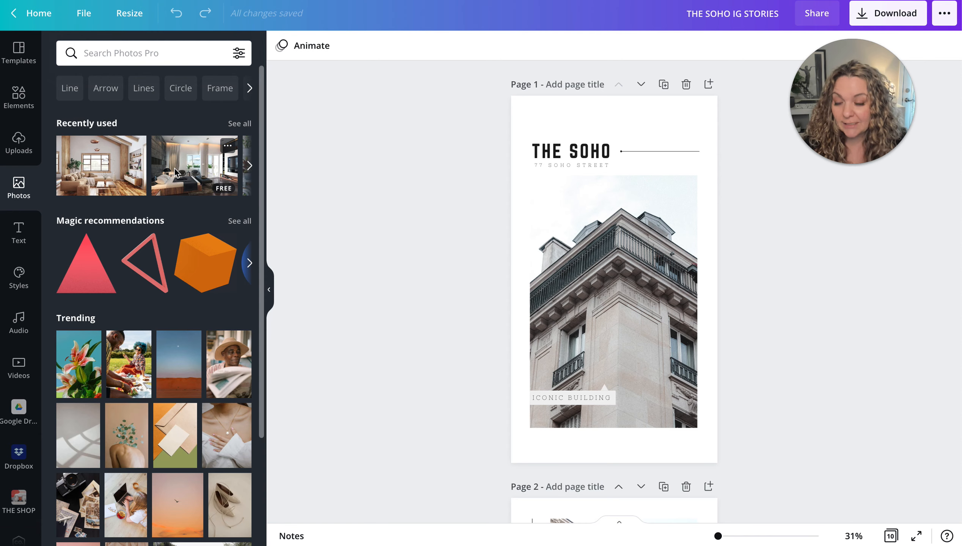
left_click_drag(178, 167, 692, 268)
double_click(592, 270)
left_click(425, 266)
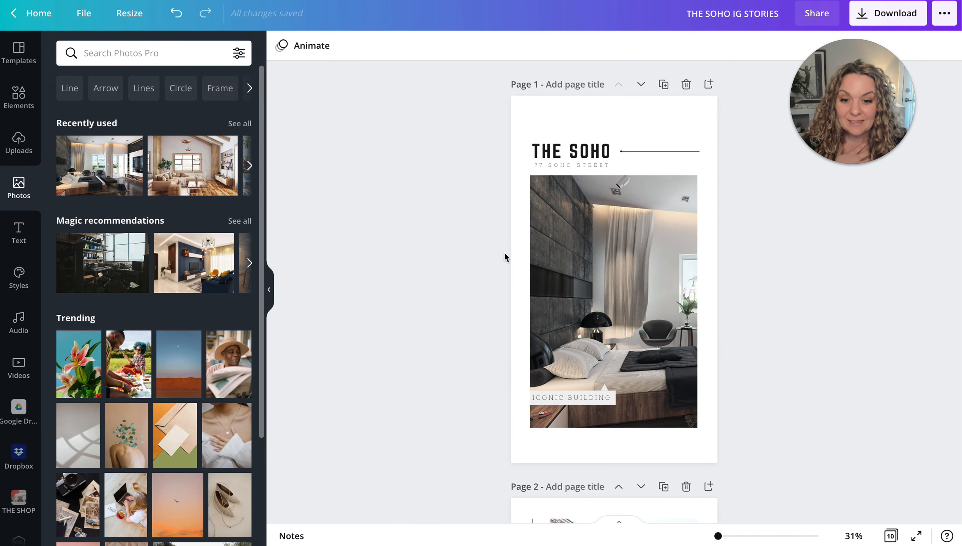
Crop the bedroom photo to less than half its height and place a duplicate just below it
left_click(575, 251)
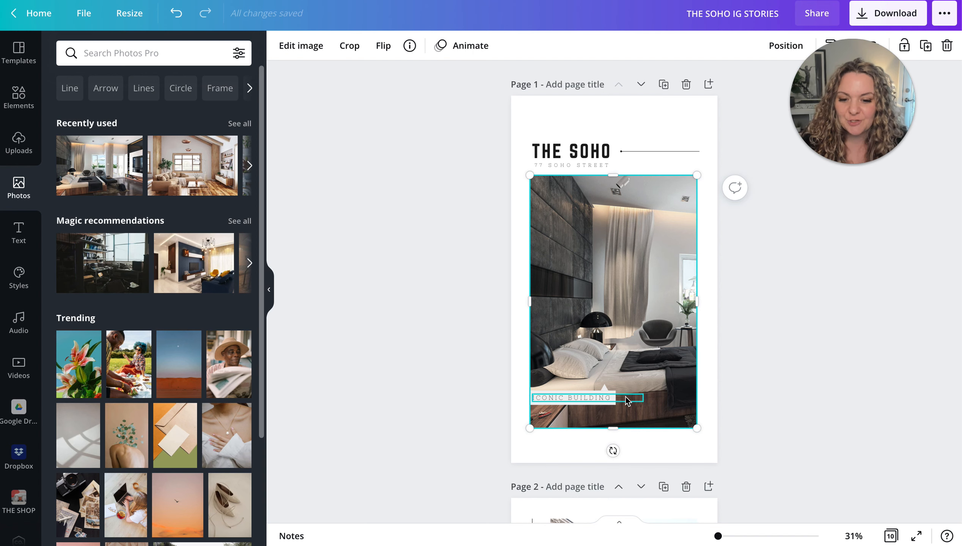
left_click_drag(612, 429, 611, 286)
right_click(604, 249)
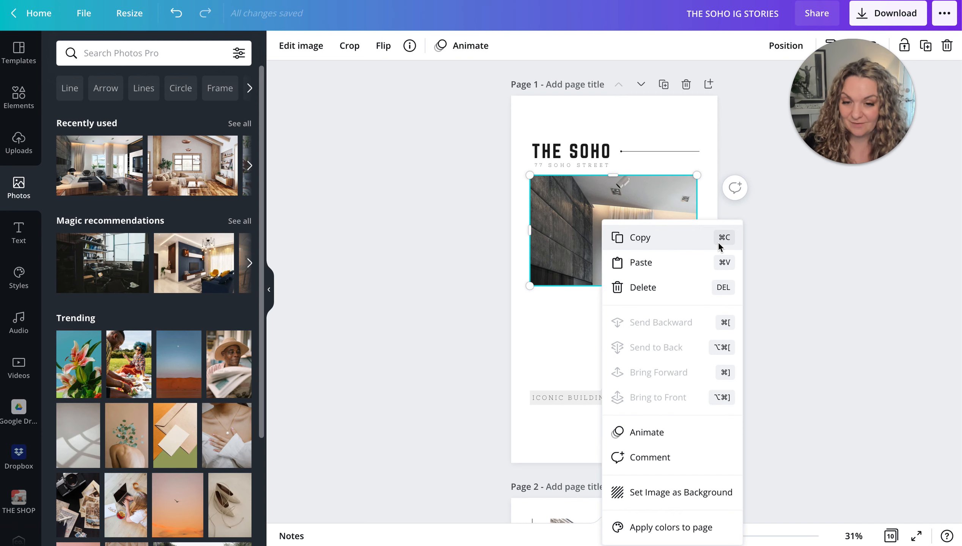
left_click(555, 240)
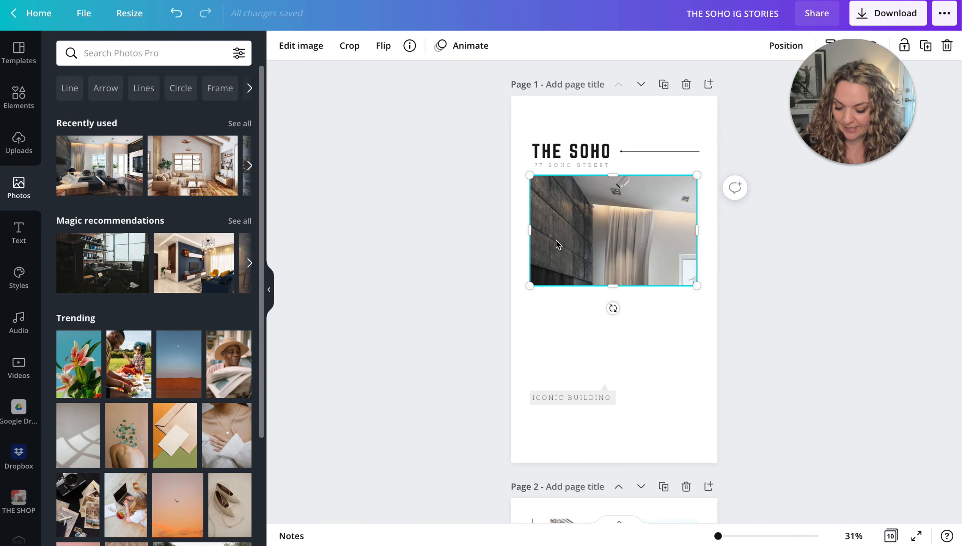
key("ctrl+v")
left_click_drag(581, 266, 583, 347)
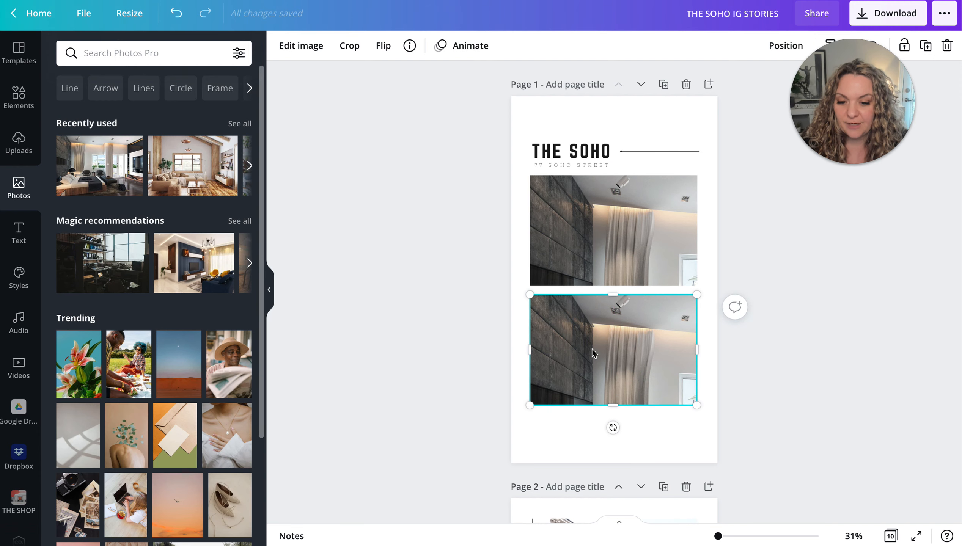
Send the duplicated photo to the back so it sits behind the ICONIC BUILDING caption
right_click(594, 349)
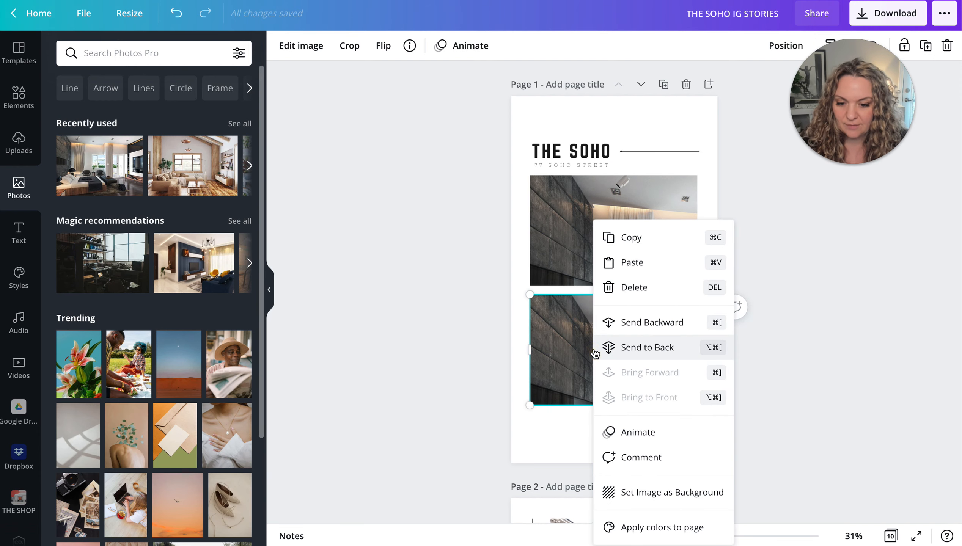
left_click(636, 346)
left_click(440, 369)
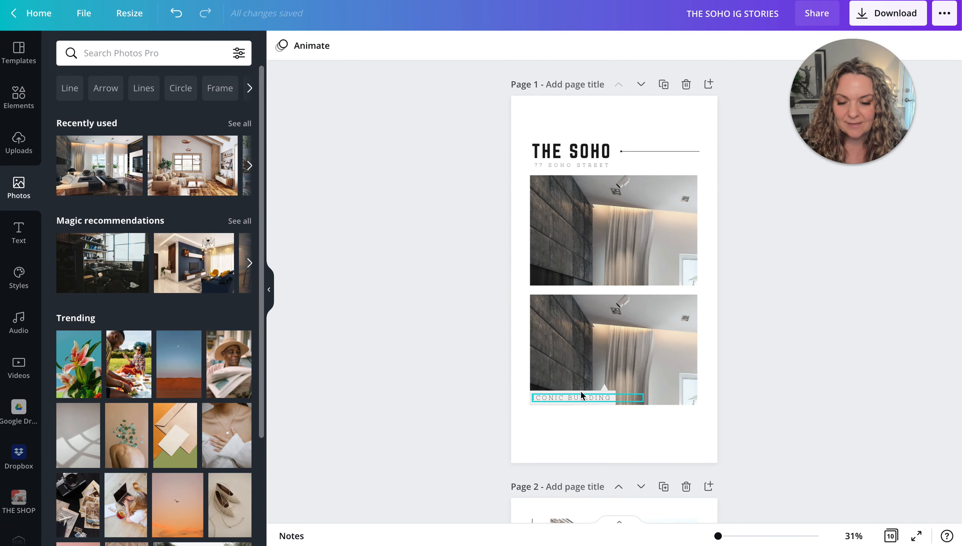
Scale the image down inside the upper photo's crop frame to fit the whole room
left_click(601, 254)
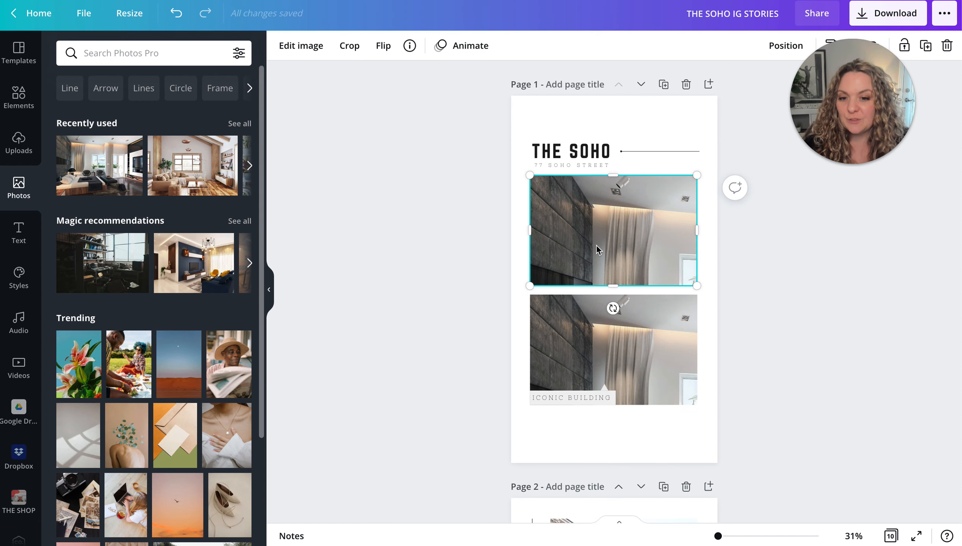
right_click(595, 246)
double_click(565, 243)
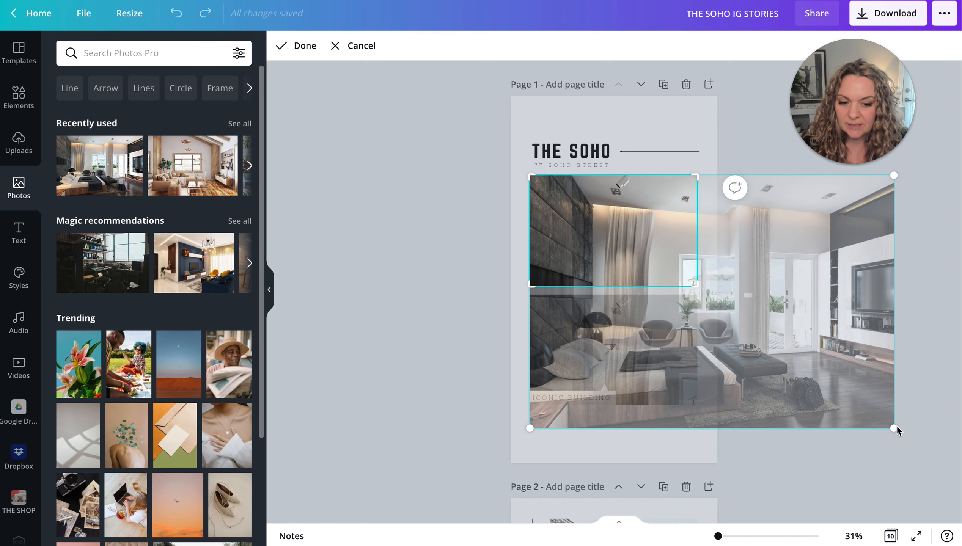
left_click_drag(897, 426, 688, 295)
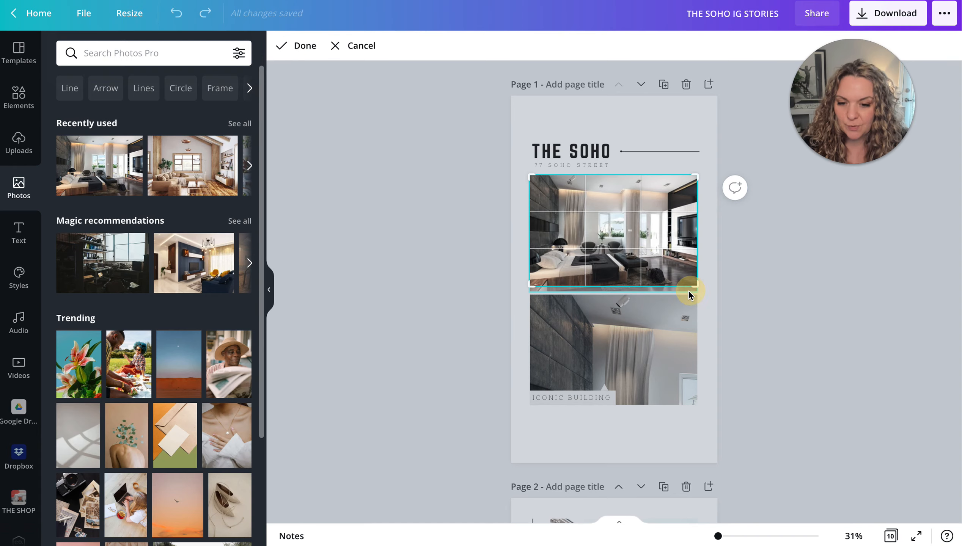
Scale and reposition the image inside the lower photo's crop frame to match the upper photo's full-room view
left_click(680, 342)
double_click(680, 343)
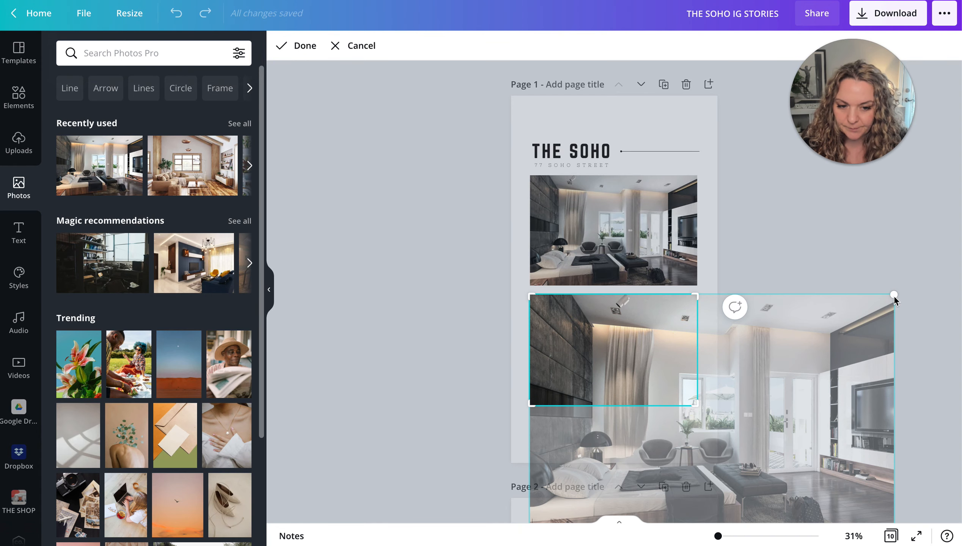
left_click_drag(626, 345, 608, 221)
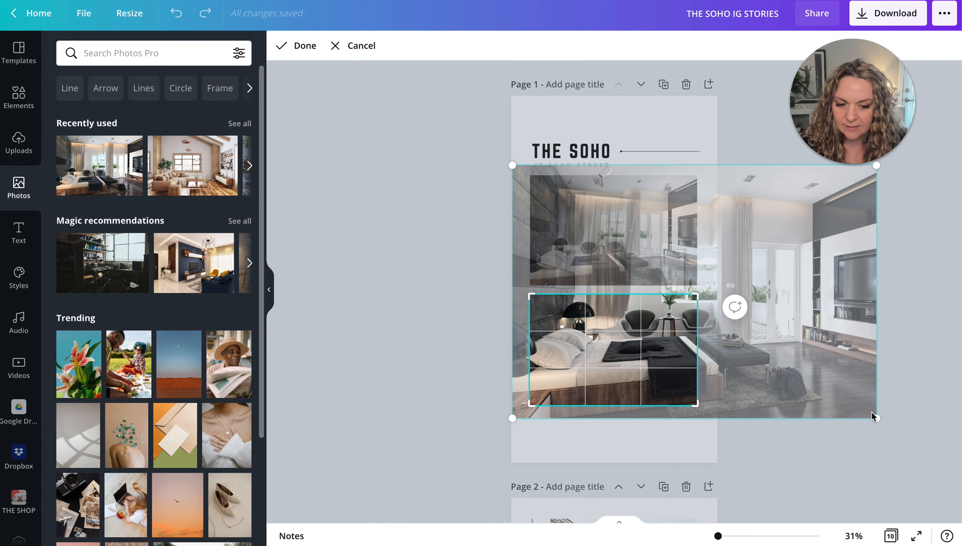
left_click_drag(863, 413, 845, 399)
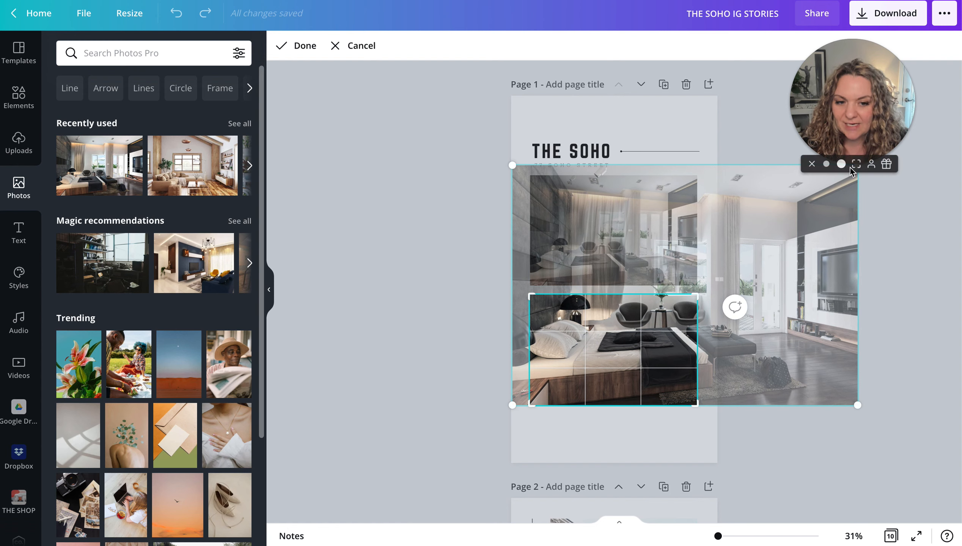
left_click_drag(513, 166, 791, 310)
left_click_drag(857, 213, 697, 315)
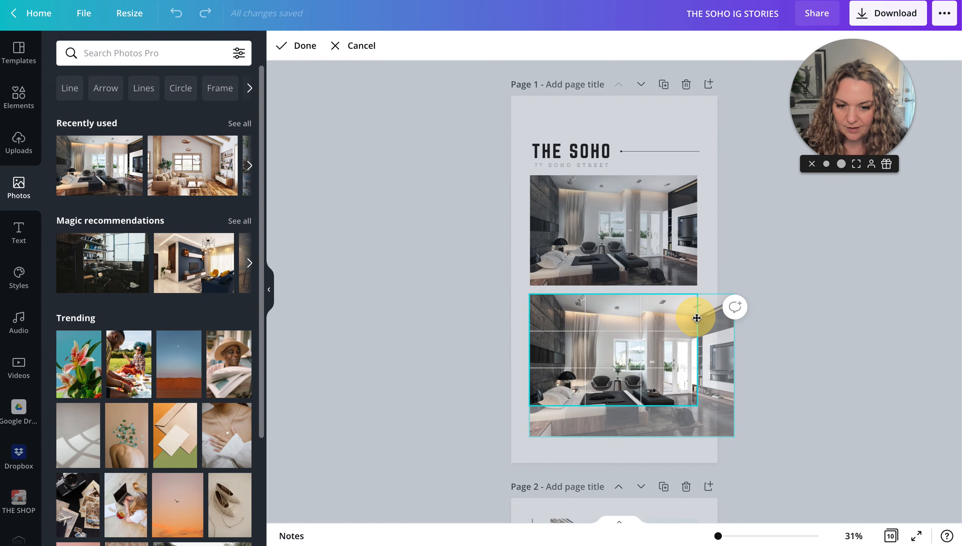
left_click_drag(734, 437, 696, 388)
left_click(471, 381)
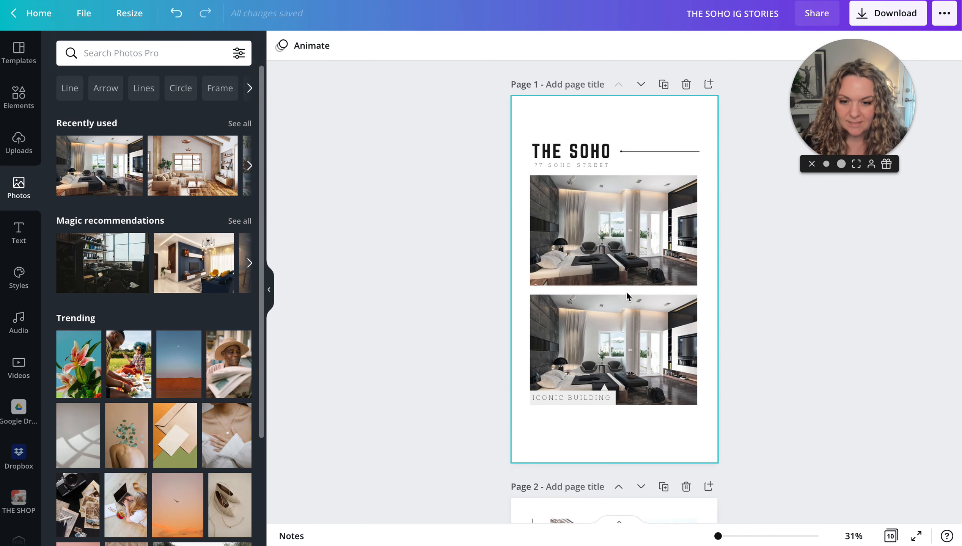
Reset all image adjustments on the upper bedroom photo to their defaults
left_click(596, 244)
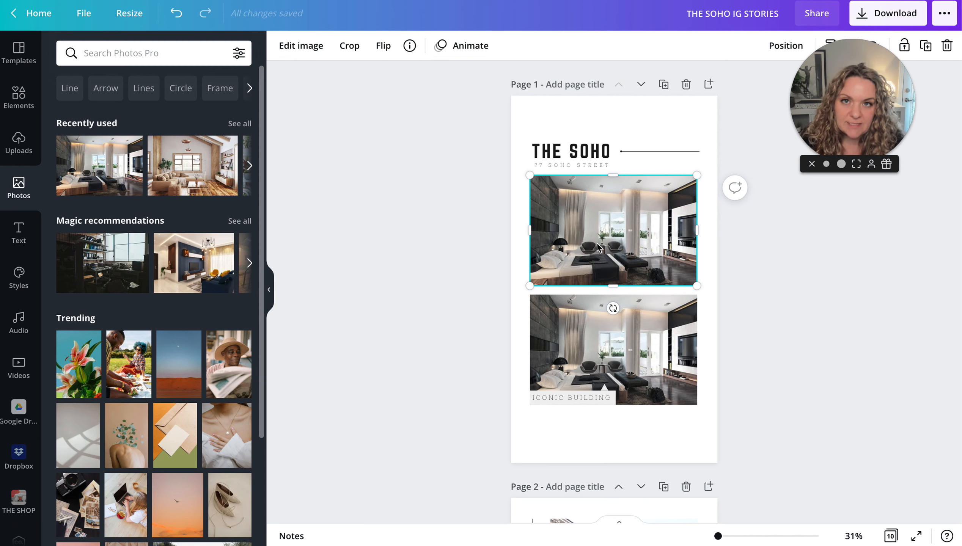
scroll(597, 244, "down", 4)
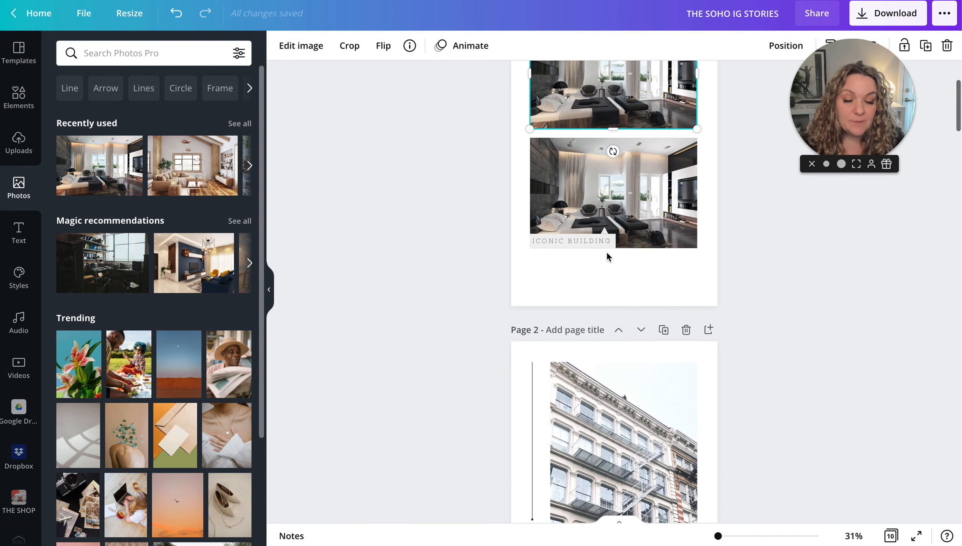
scroll(607, 254, "up", 4)
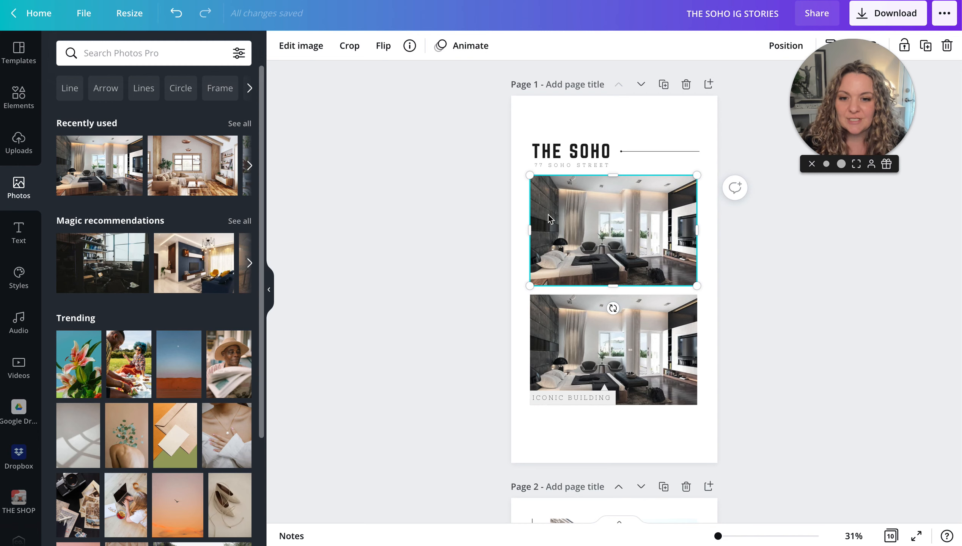
left_click(301, 46)
left_click(239, 288)
scroll(237, 314, "down", 2)
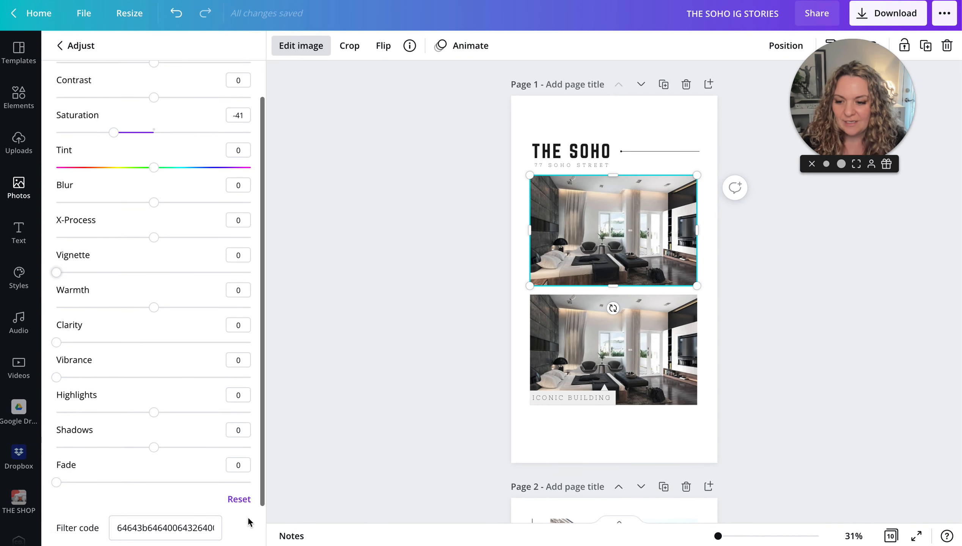
left_click(238, 501)
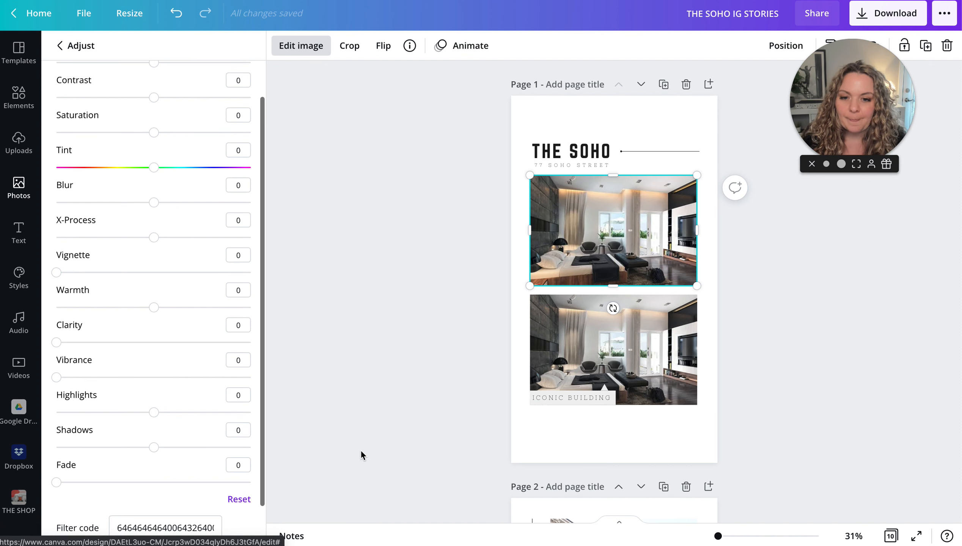
left_click(446, 349)
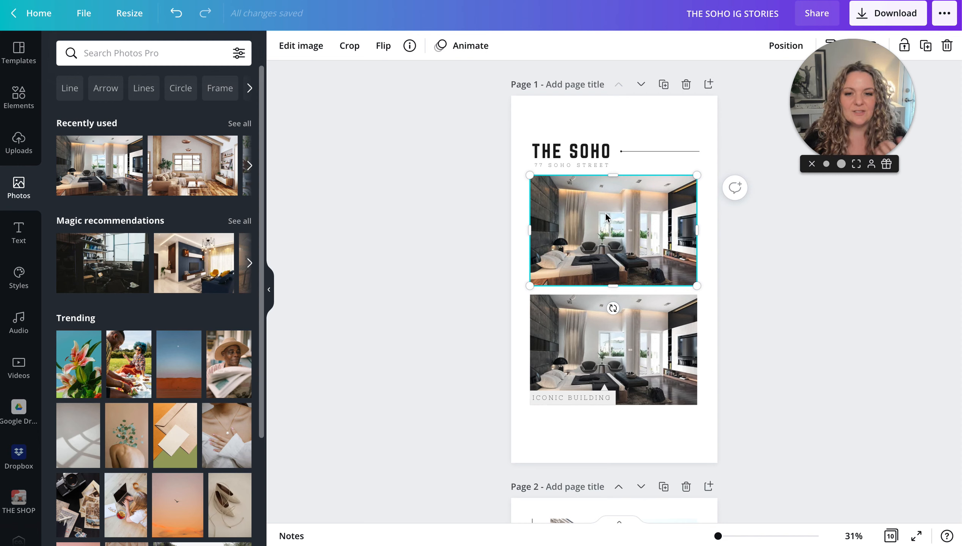
Examine the full range of image adjustments for the upper photo and compare it with the lower one
scroll(608, 244, "down", 1)
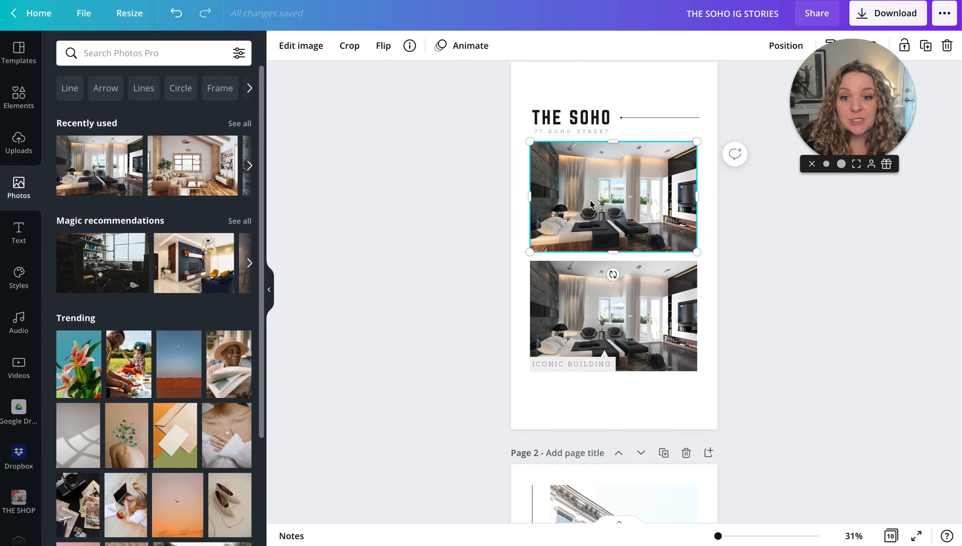
left_click(301, 45)
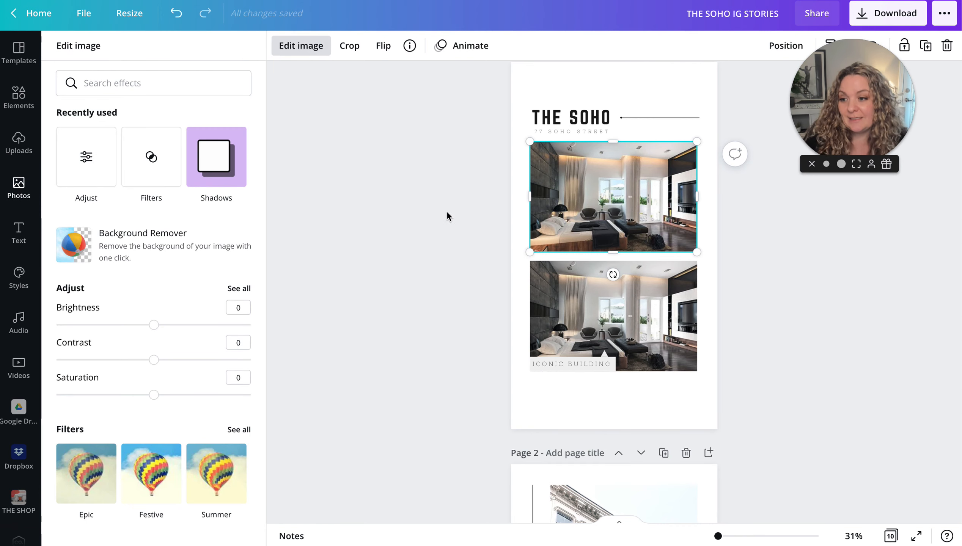
left_click(239, 289)
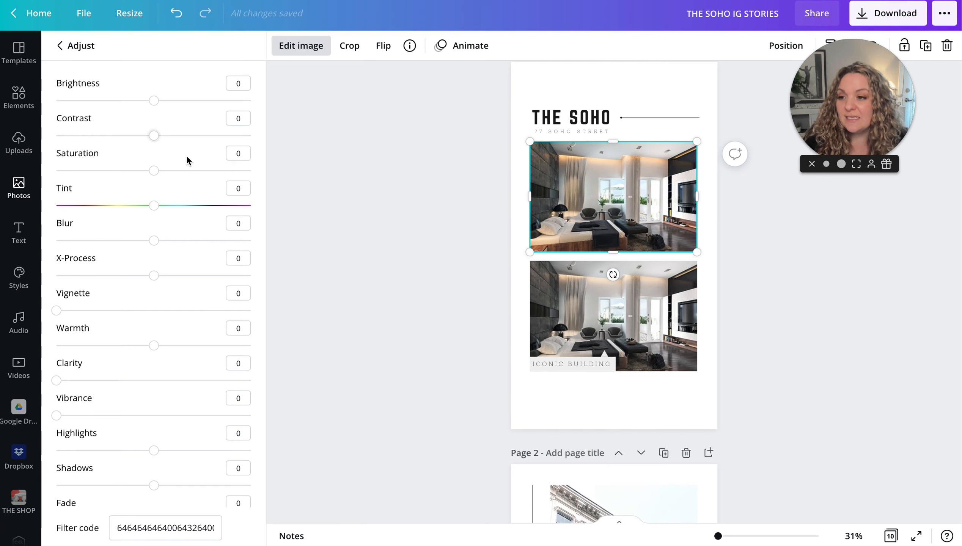
scroll(184, 161, "down", 2)
scroll(184, 164, "up", 2)
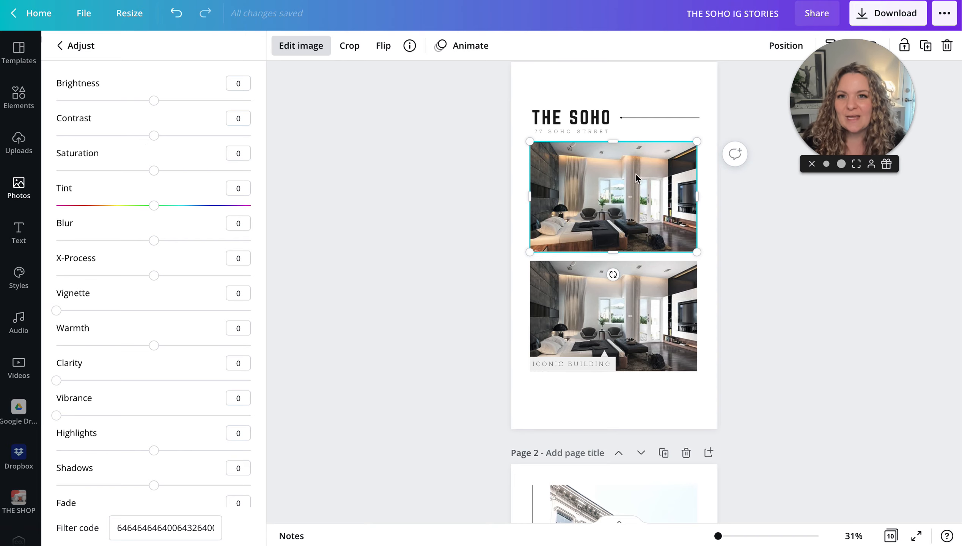
scroll(123, 215, "down", 1)
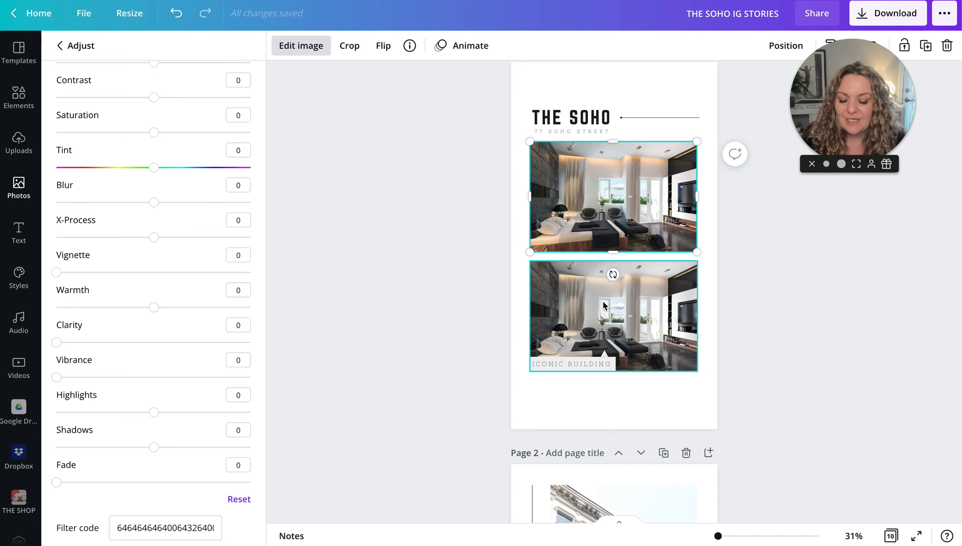
left_click(584, 200)
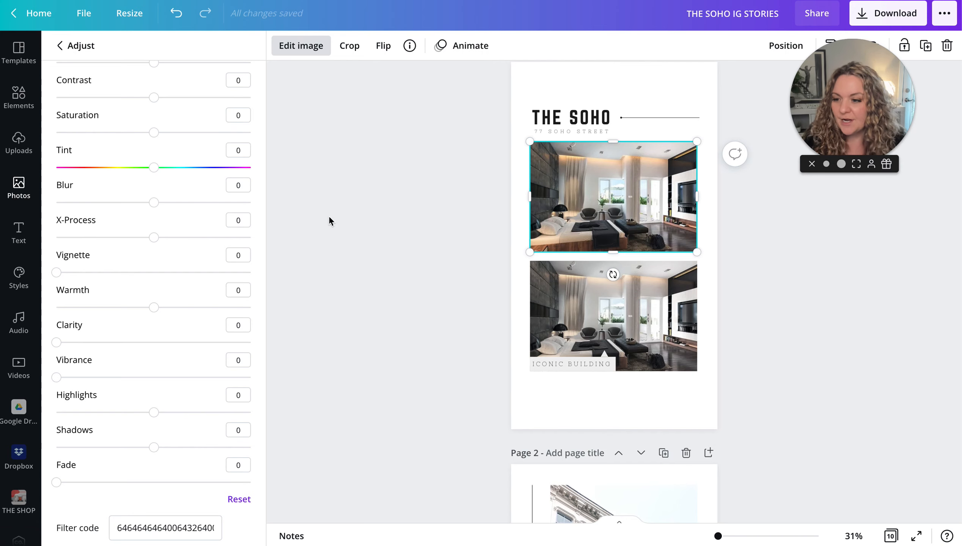
Set the upper bedroom photo's warmth to -12 and its brightness to 7
left_click_drag(153, 307, 142, 309)
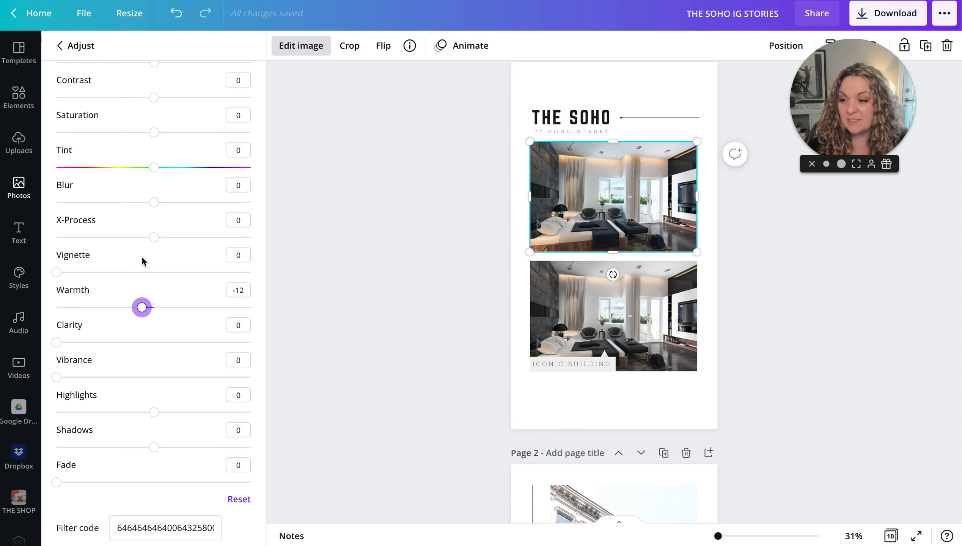
scroll(141, 256, "up", 2)
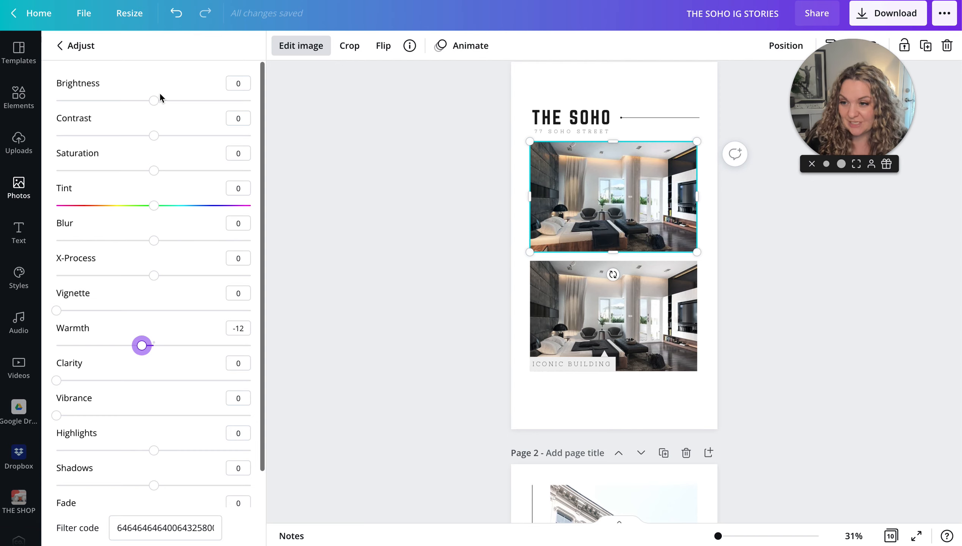
left_click_drag(155, 100, 163, 100)
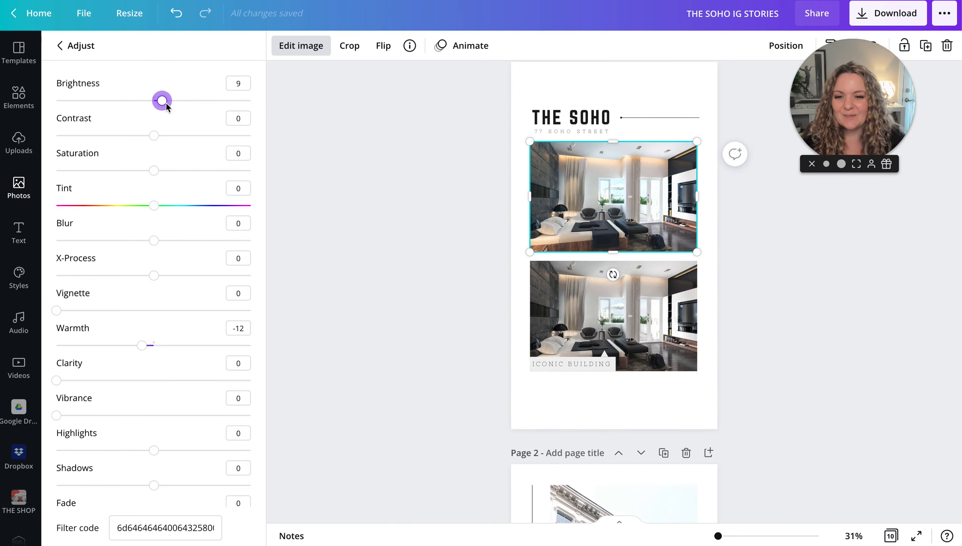
mouse_move(164, 102)
left_mouse_down()
mouse_move(196, 100)
mouse_move(182, 100)
left_mouse_up()
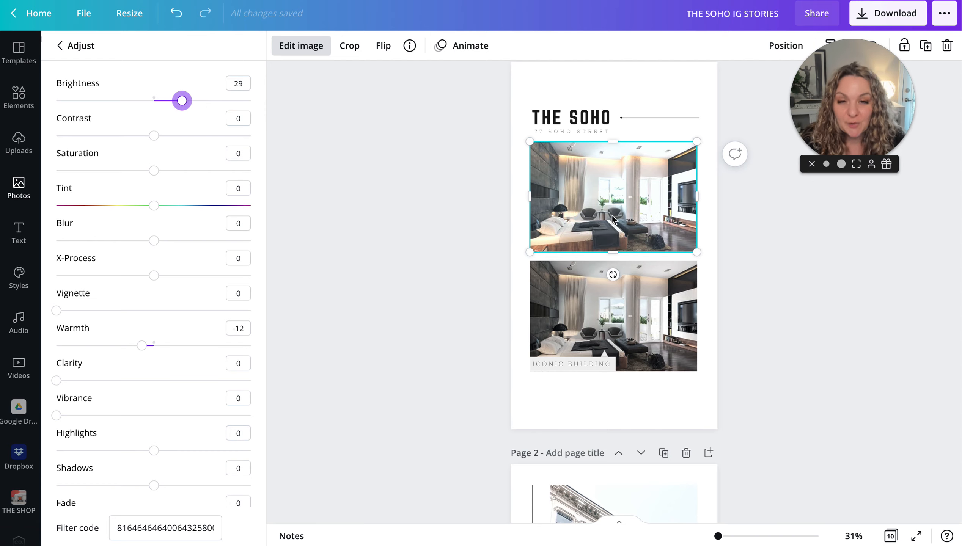
left_click_drag(182, 100, 160, 99)
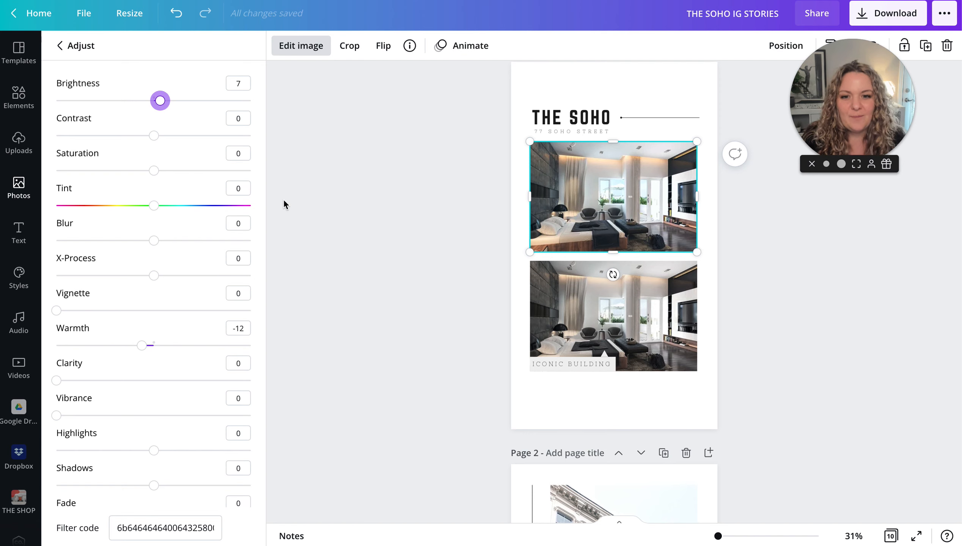
left_click(297, 204)
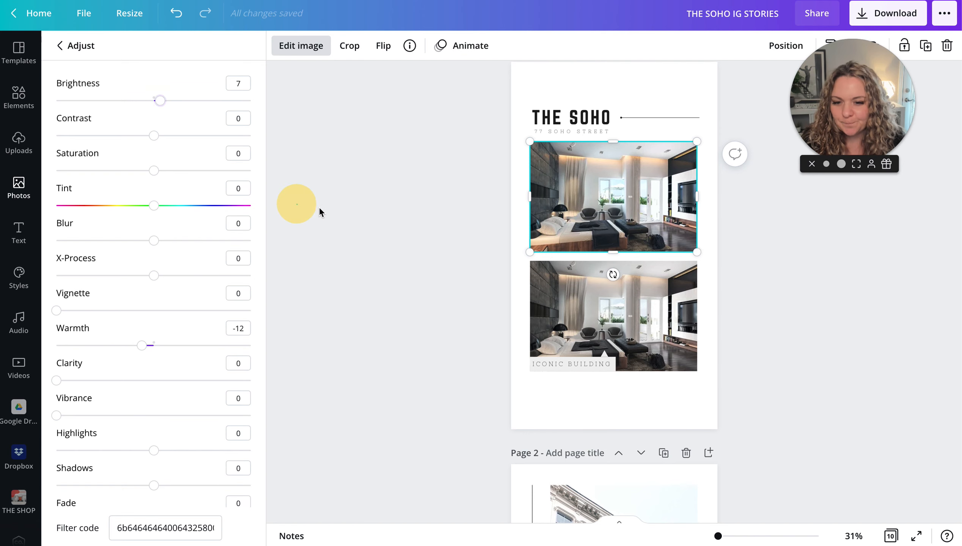
scroll(466, 238, "down", 4)
scroll(466, 238, "down", 6)
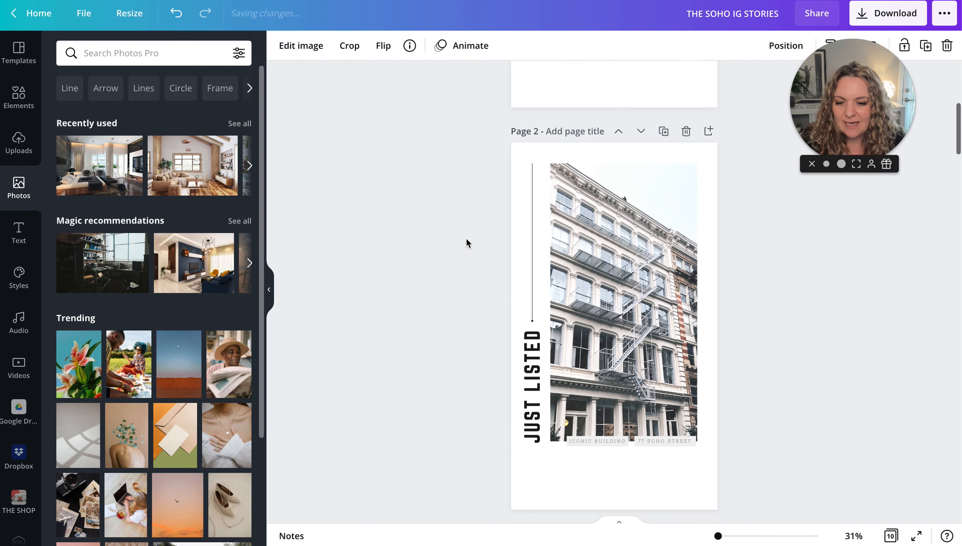
left_click(529, 308)
scroll(529, 308, "up", 10)
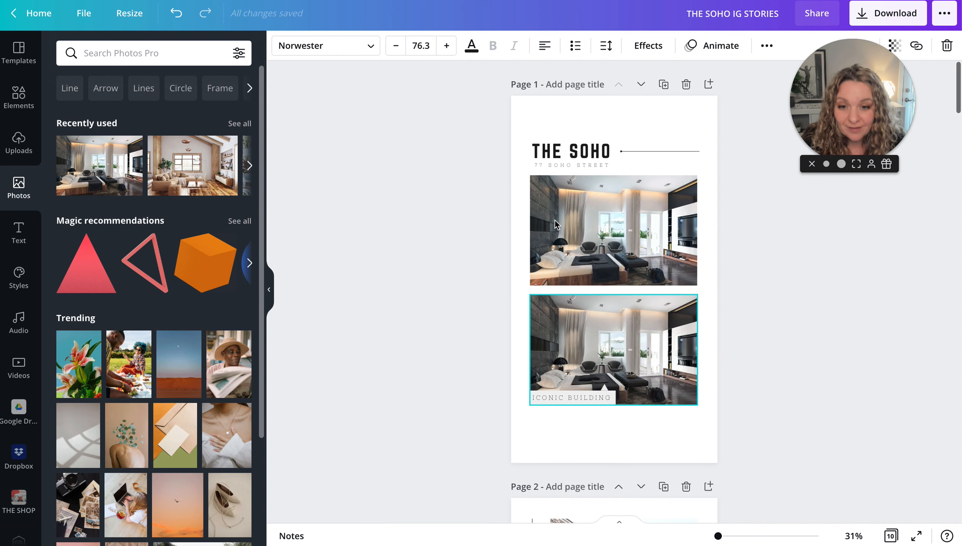
left_click(555, 151)
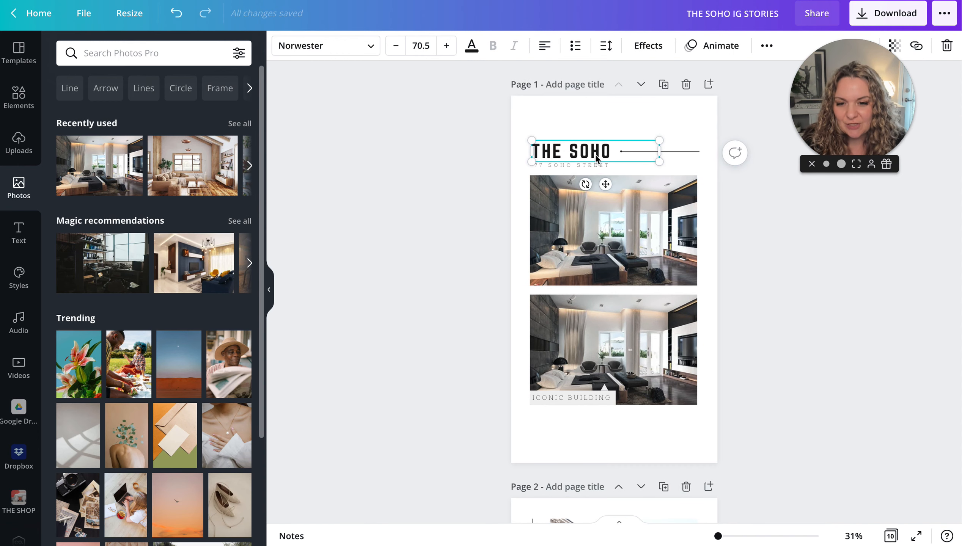
left_click(567, 119)
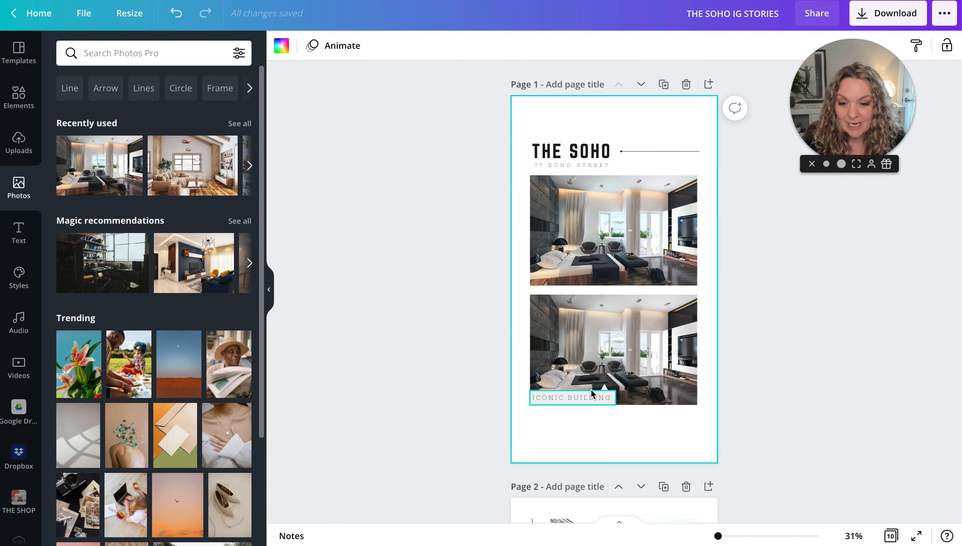
Set the text colour of the THE SOHO title on page 1 to the custom gold #C6A14D
left_click(565, 151)
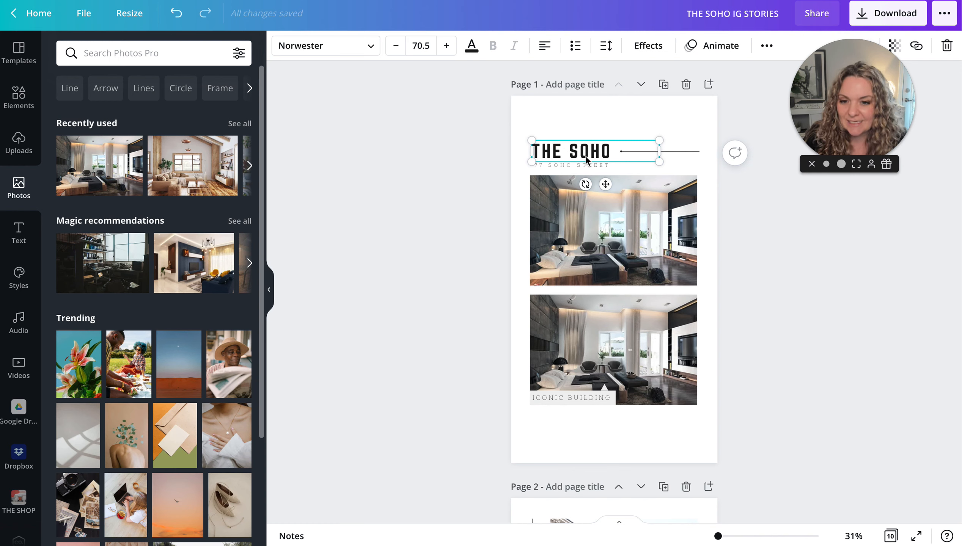
left_click(472, 49)
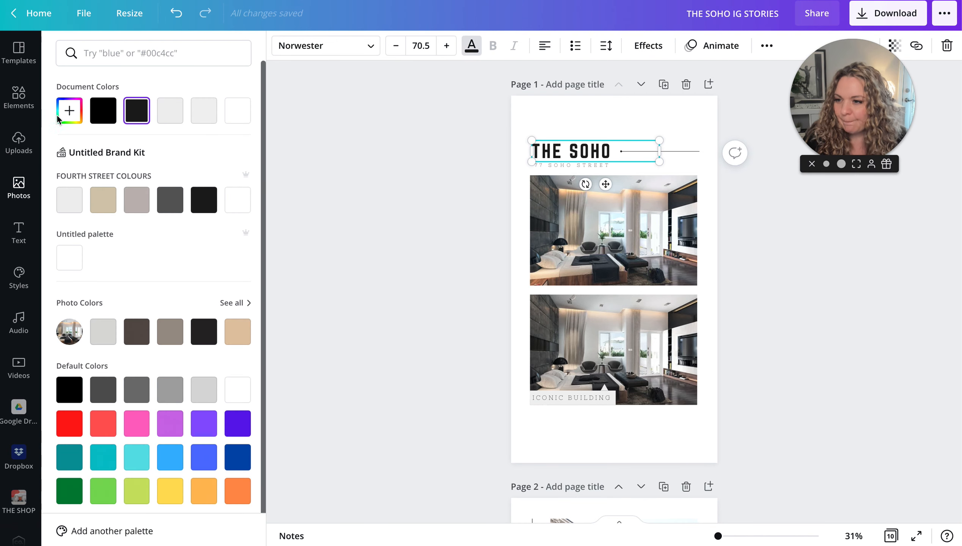
left_click(69, 111)
left_click(96, 197)
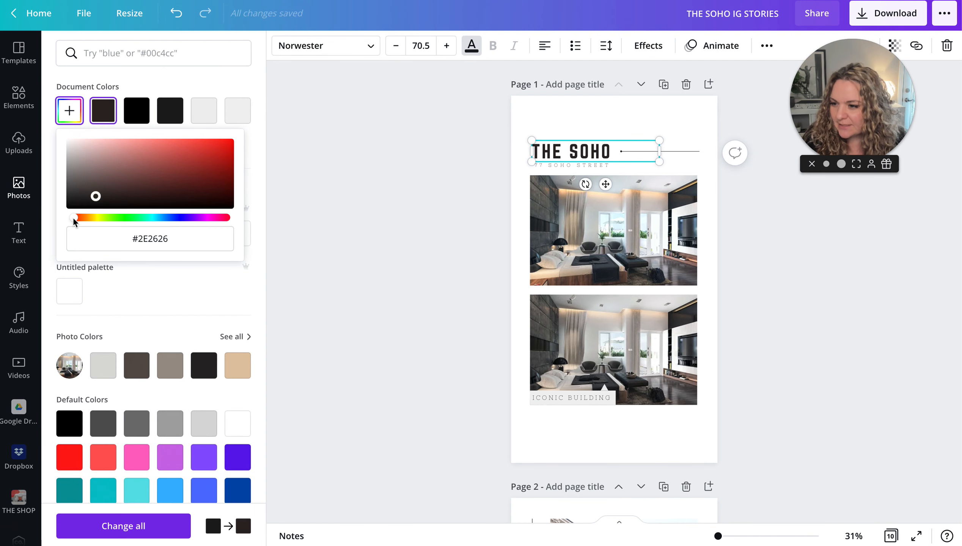
left_click_drag(73, 217, 91, 217)
left_click_drag(121, 162, 169, 157)
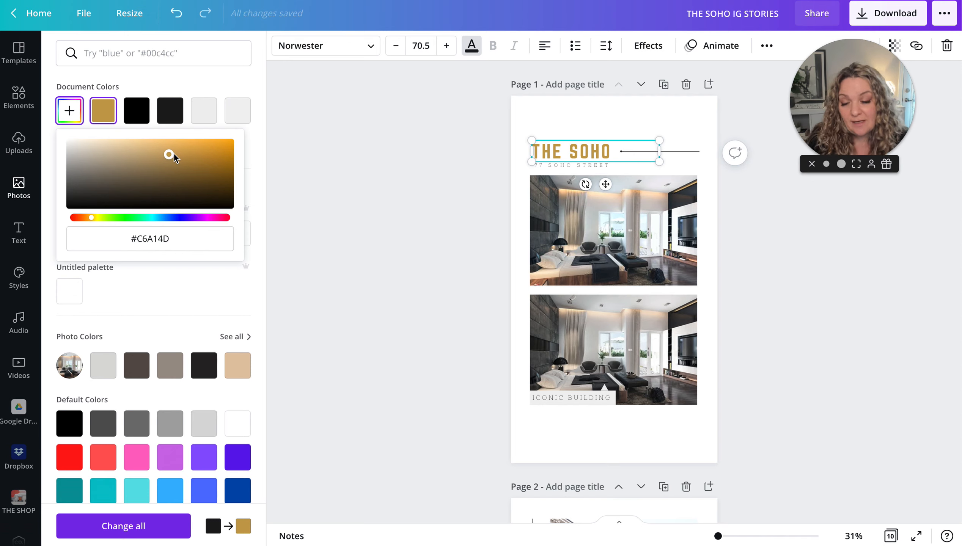
Replace the title's former dark colour with the gold across all pages and check the following pages
left_click(131, 527)
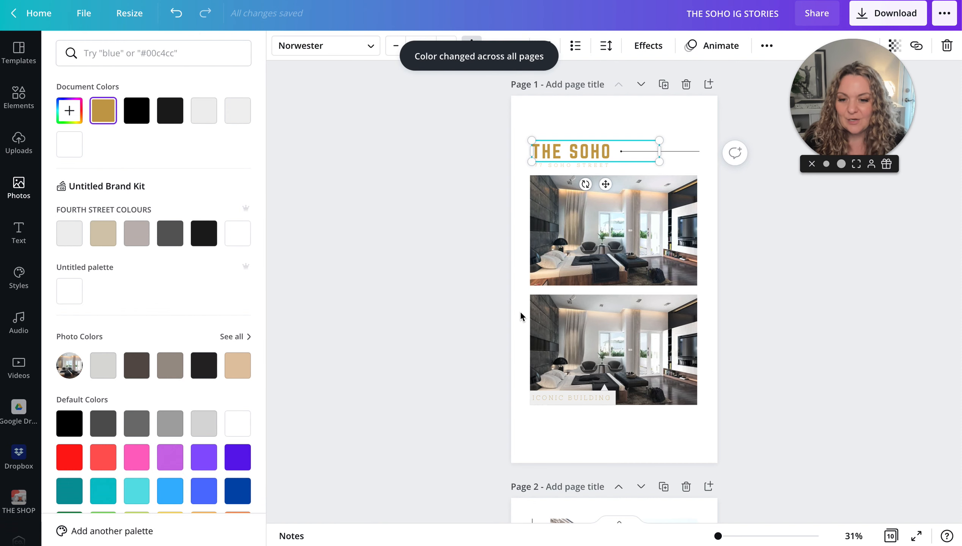
scroll(520, 316, "down", 5)
scroll(534, 321, "down", 15)
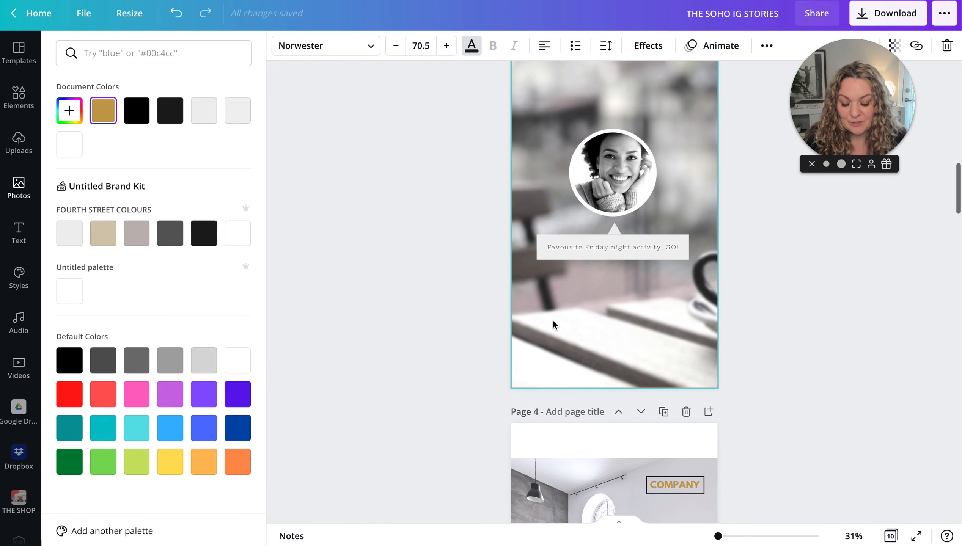
scroll(552, 325, "up", 15)
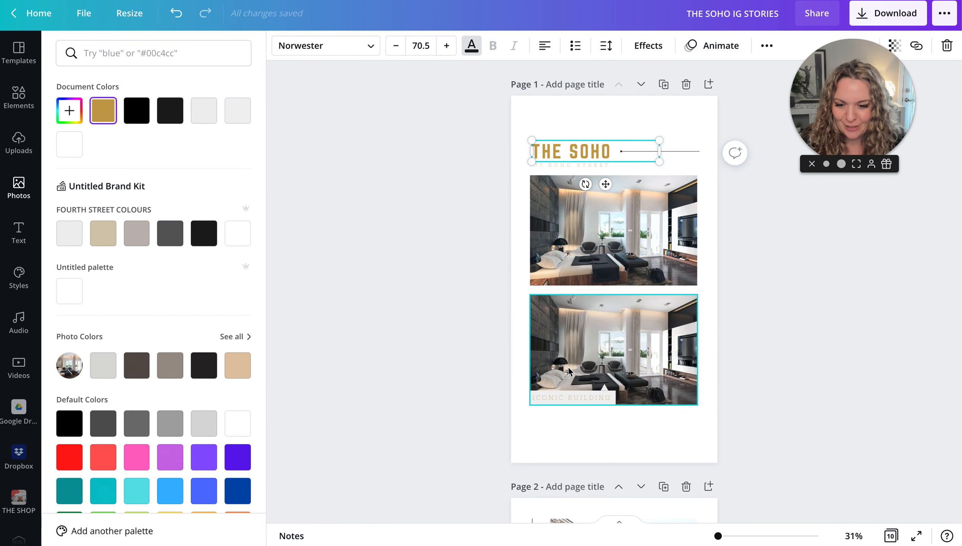
Fill the label box behind ICONIC BUILDING with the document's gold colour and apply that colour change across all pages
left_click(575, 391)
left_click(577, 390)
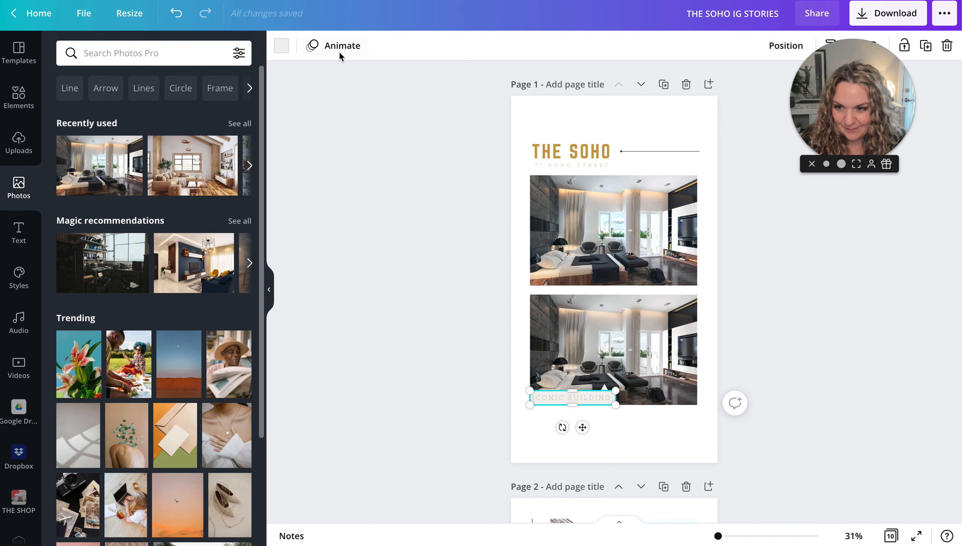
left_click(278, 45)
left_click(170, 112)
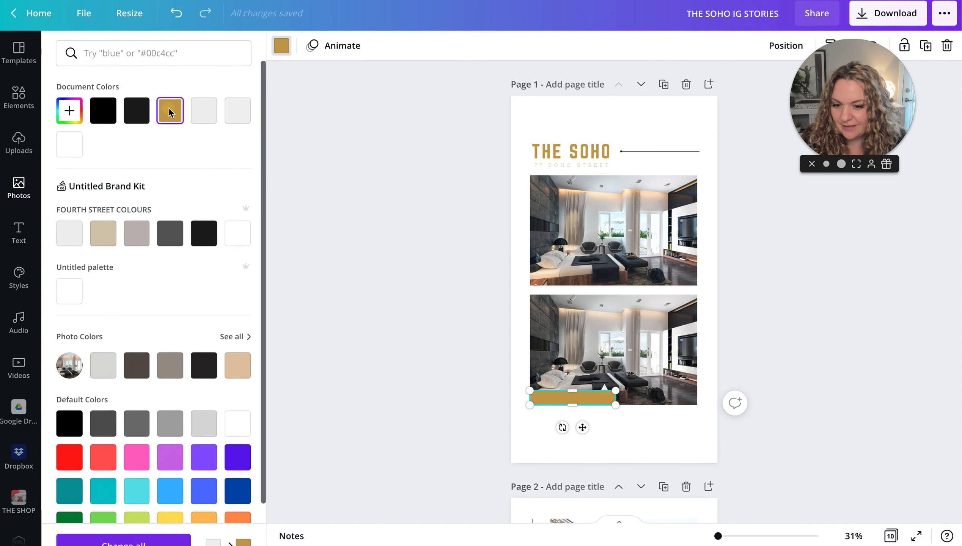
left_click(94, 527)
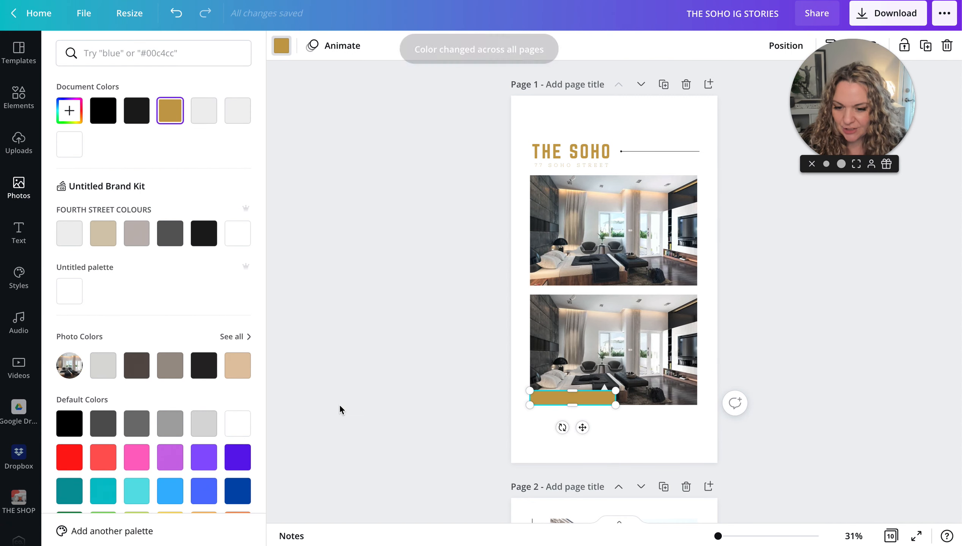
scroll(339, 404, "down", 10)
scroll(388, 417, "down", 10)
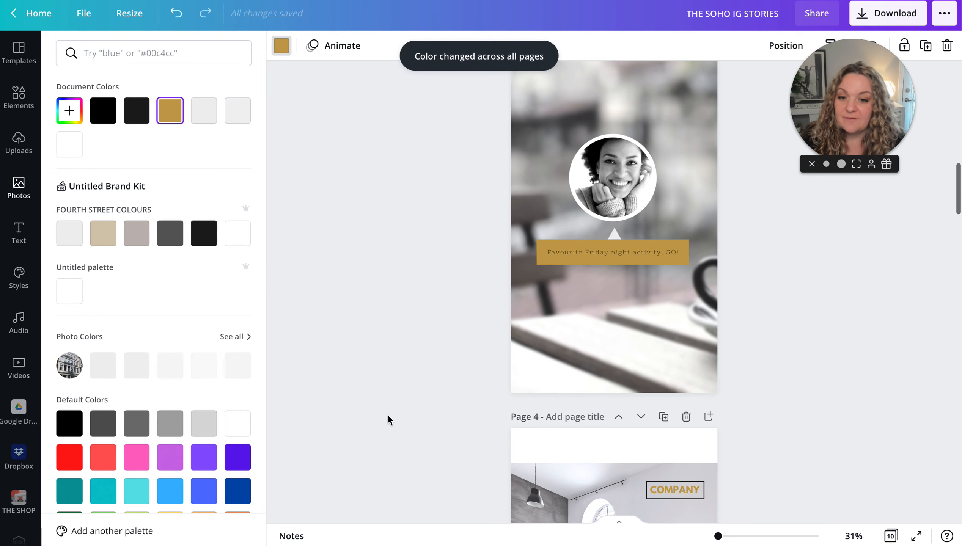
scroll(388, 417, "down", 7)
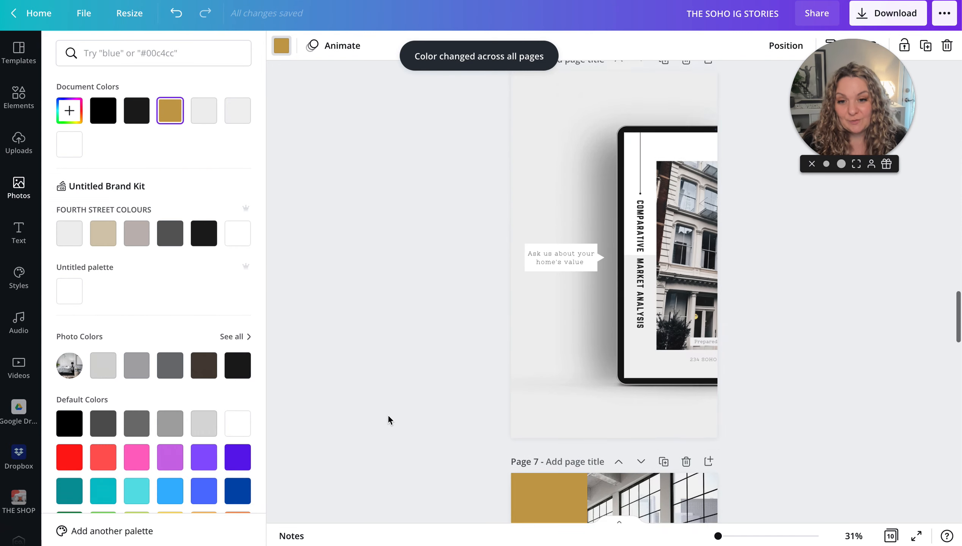
scroll(388, 418, "up", 20)
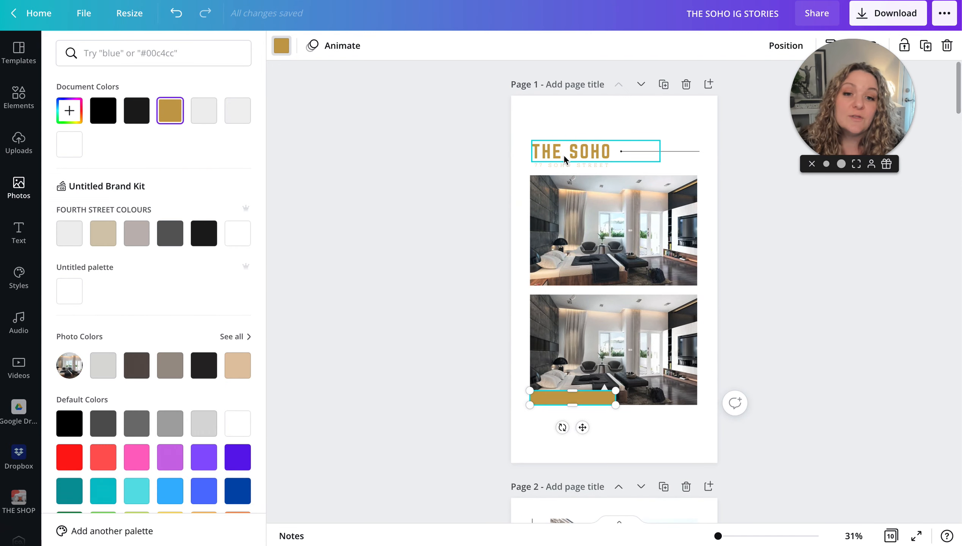
Select the THE SOHO title text and filter the available fonts by the Sans Serif category
left_click(563, 154)
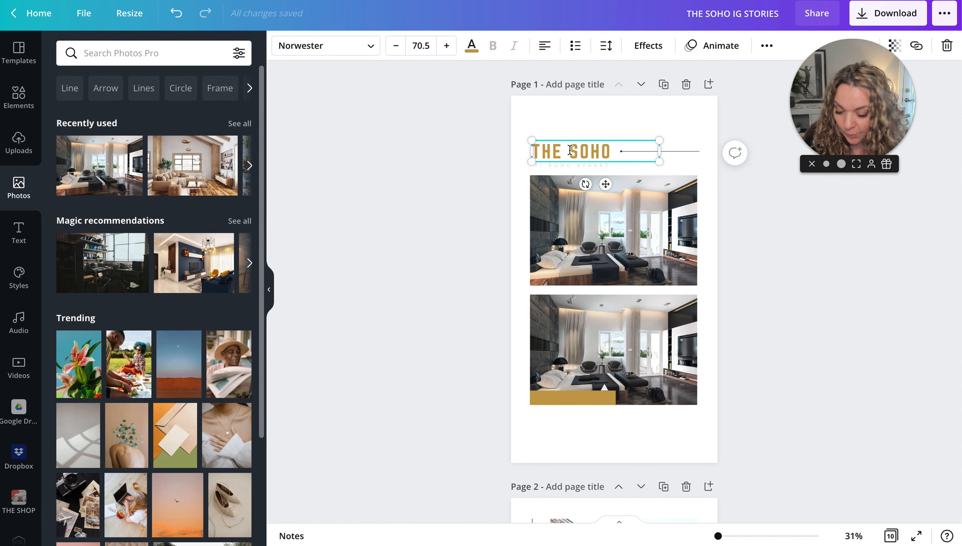
left_click(569, 150)
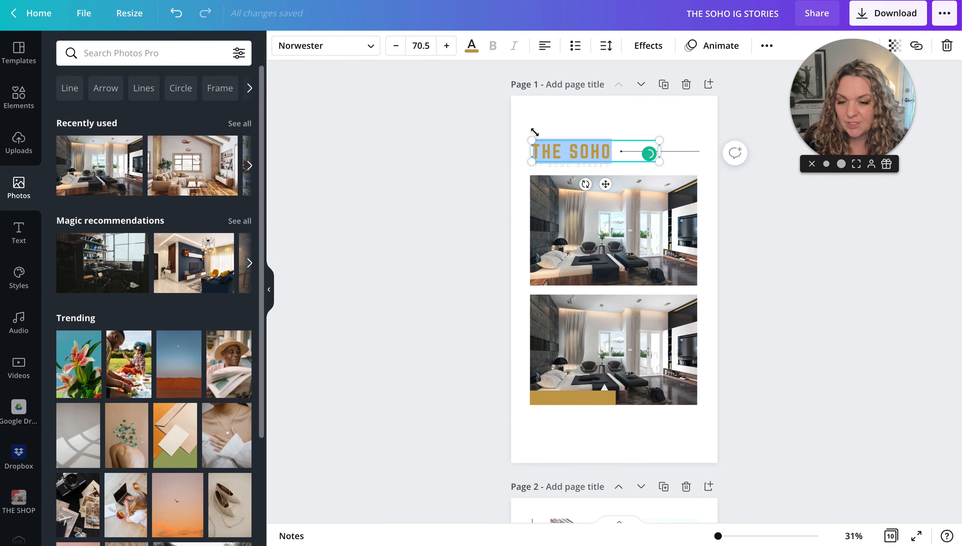
left_click(307, 48)
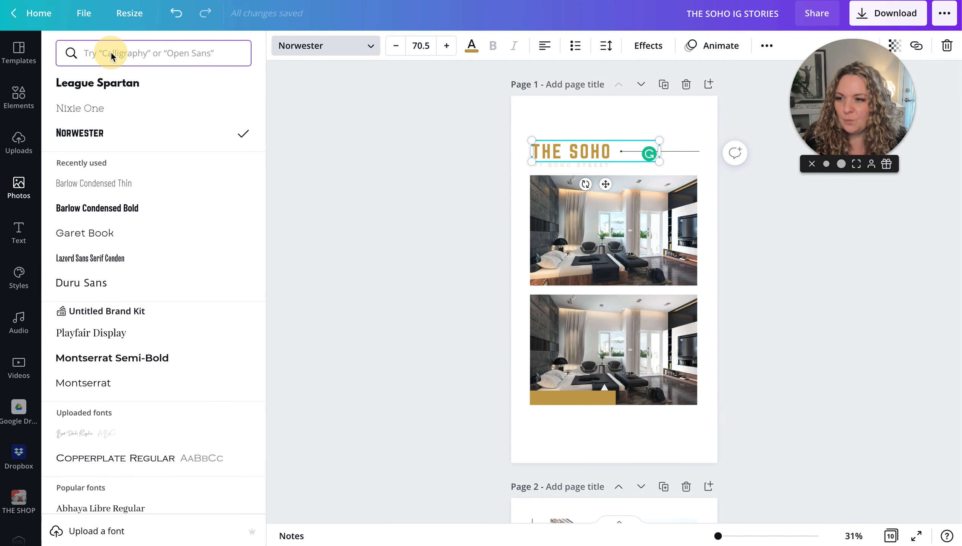
left_click(111, 52)
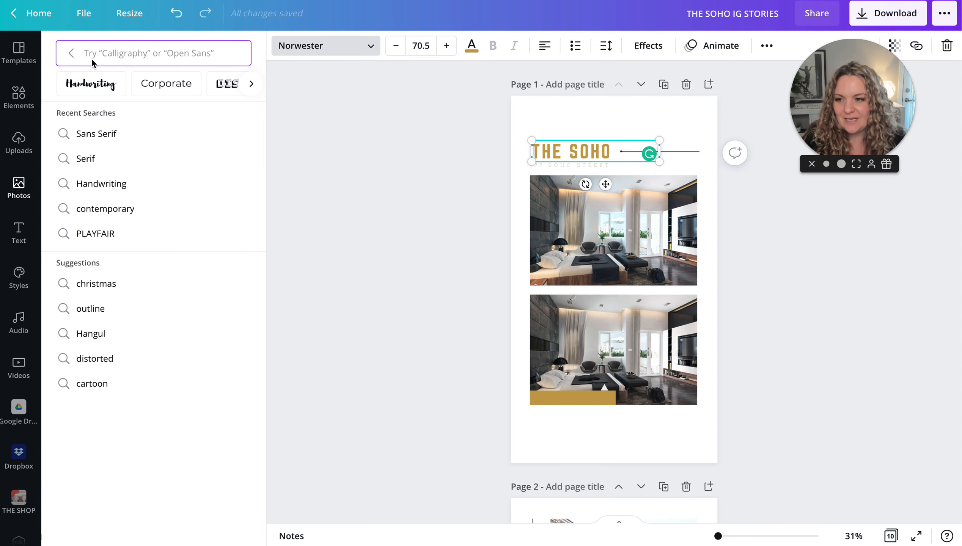
scroll(92, 84, "right", 3)
scroll(92, 85, "right", 2)
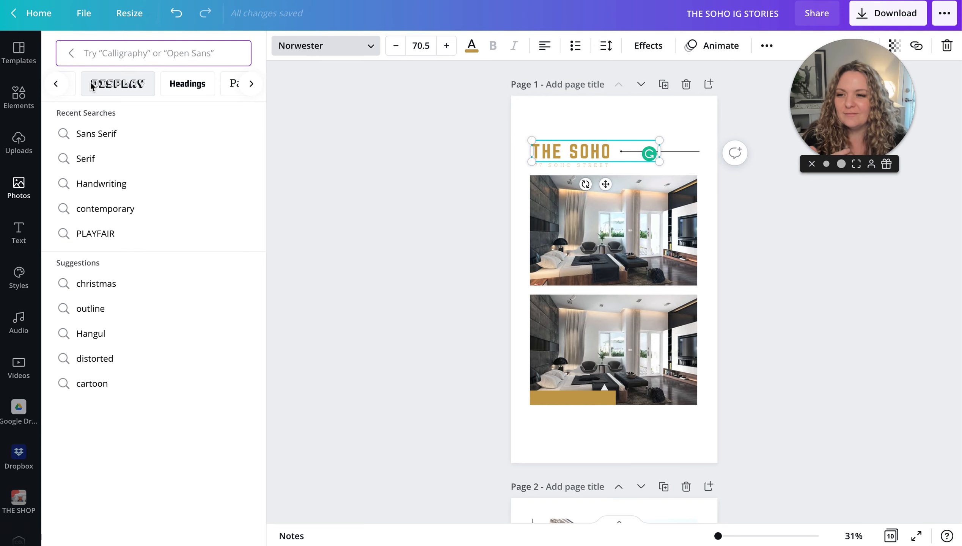
scroll(92, 85, "right", 2)
scroll(105, 85, "right", 4)
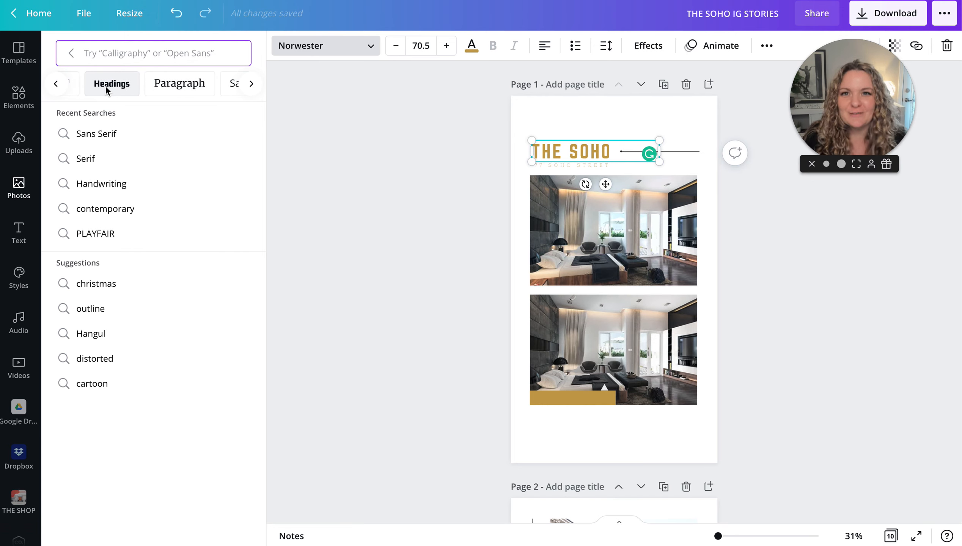
scroll(107, 85, "right", 4)
scroll(107, 85, "left", 1)
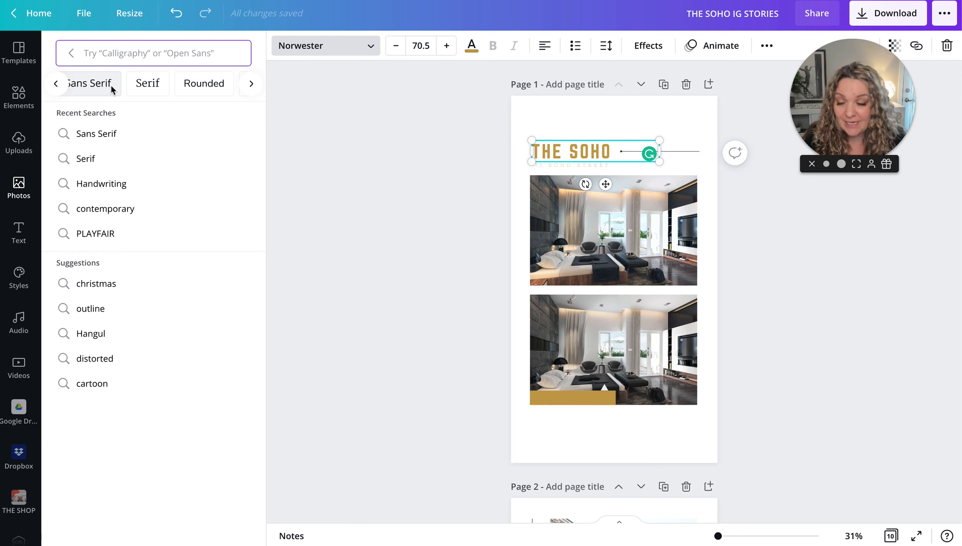
scroll(114, 85, "left", 1)
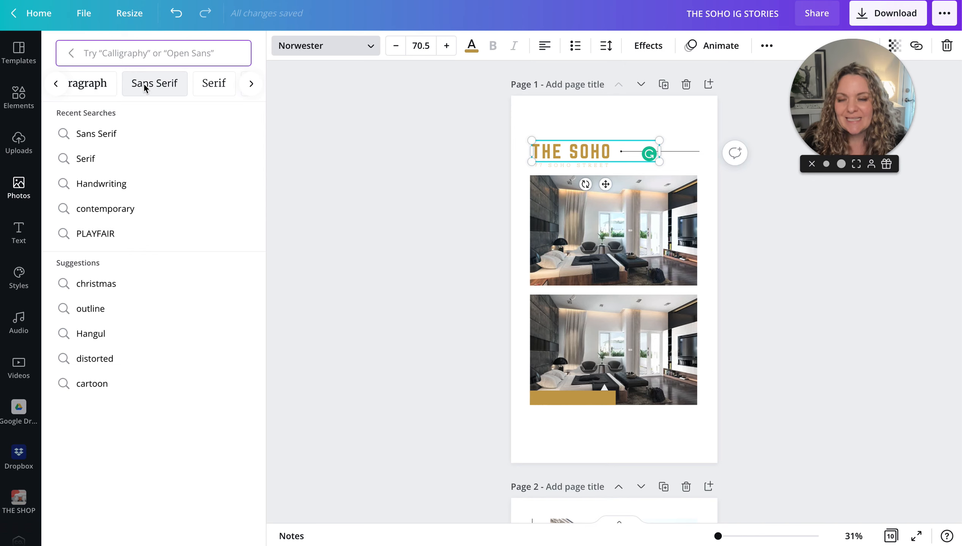
left_click(144, 84)
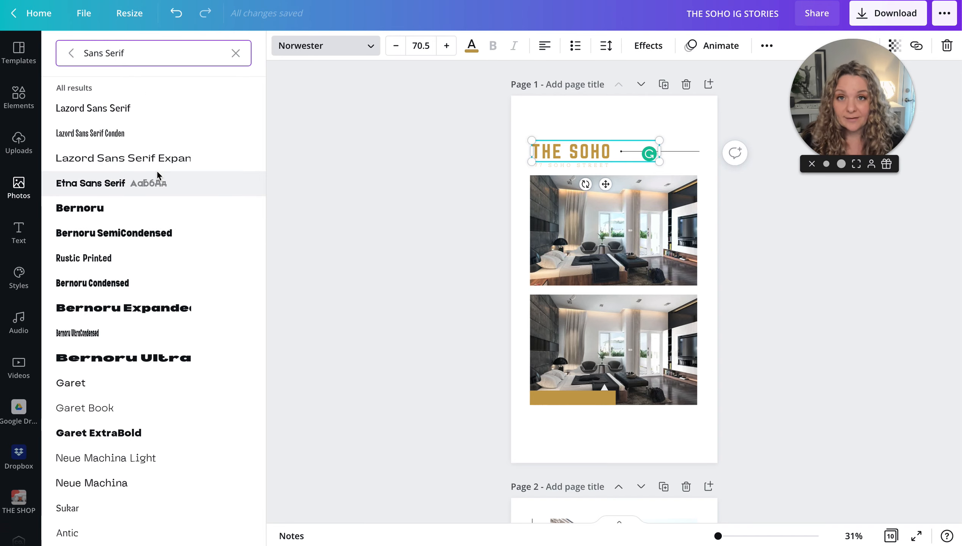
Apply the Agrandir Narrow Medium font to the THE SOHO title on page 1
scroll(156, 163, "down", 1)
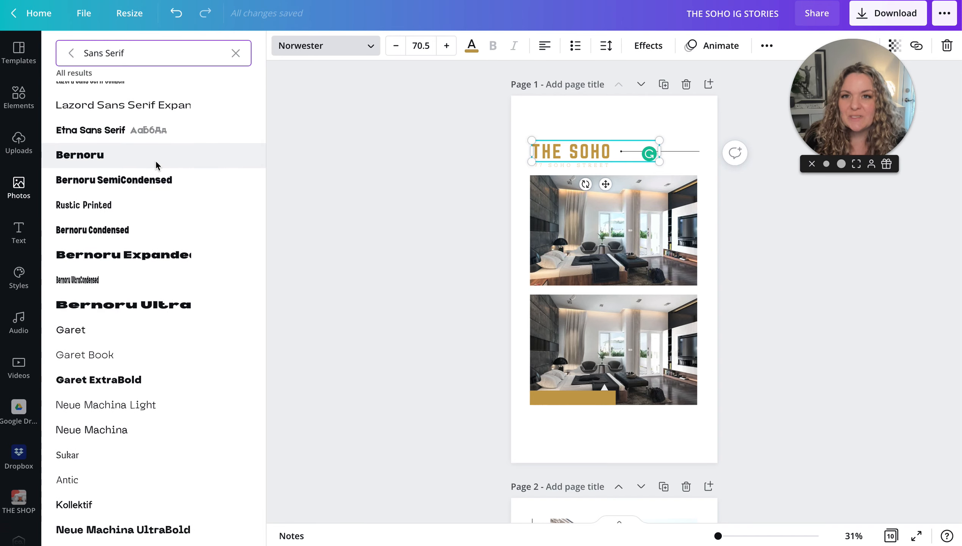
scroll(155, 160, "down", 3)
scroll(155, 160, "down", 2)
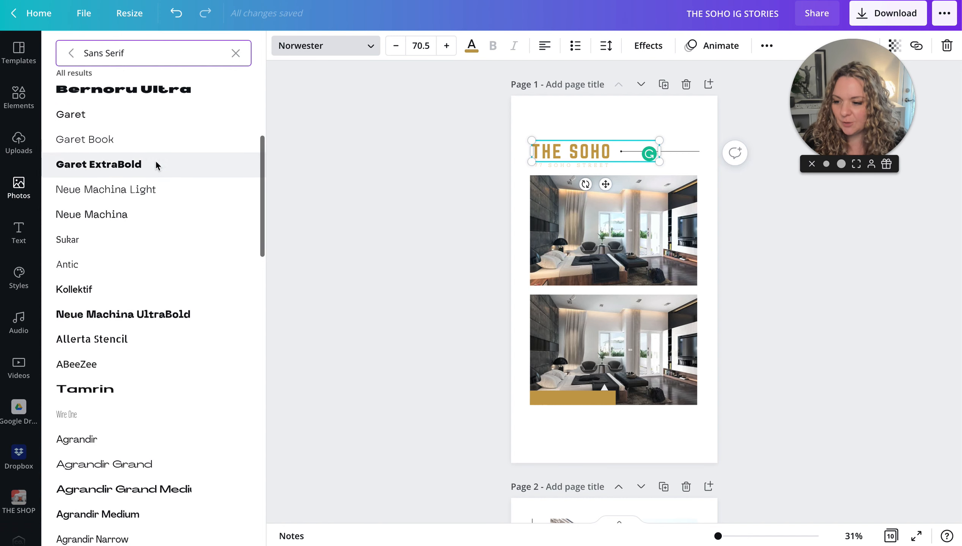
scroll(147, 290, "down", 4)
scroll(147, 288, "down", 2)
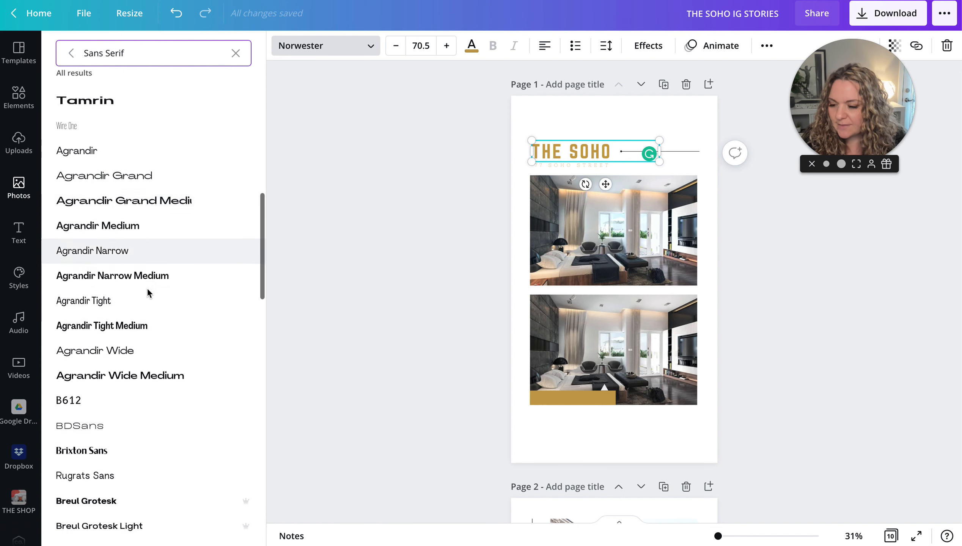
left_click(94, 278)
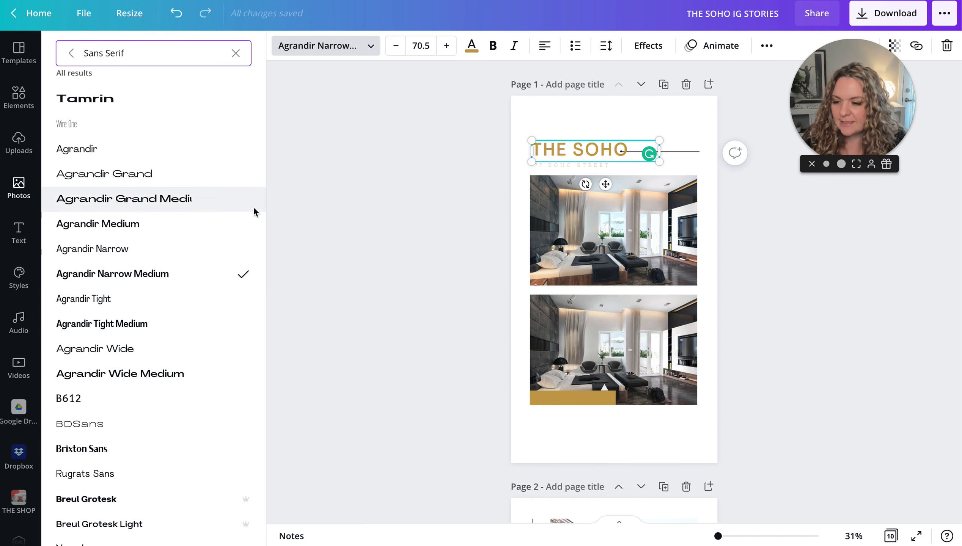
Set the font of the small street address line beneath the title to Agrandir Tight
left_click(570, 165)
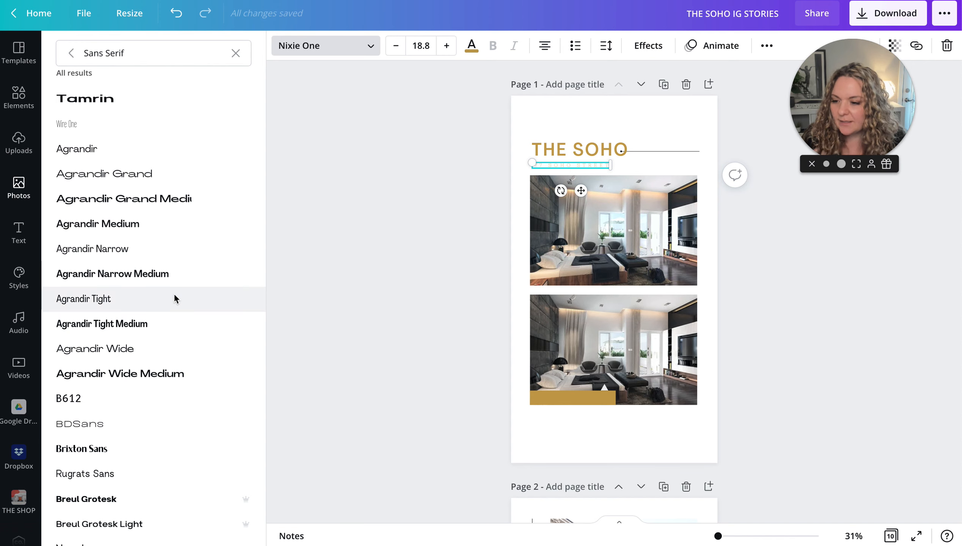
left_click(112, 299)
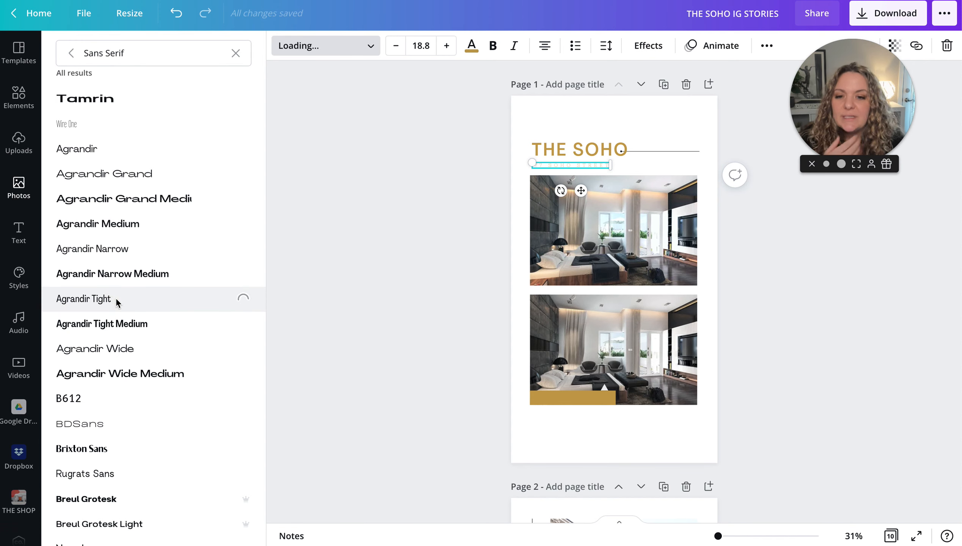
left_click(566, 109)
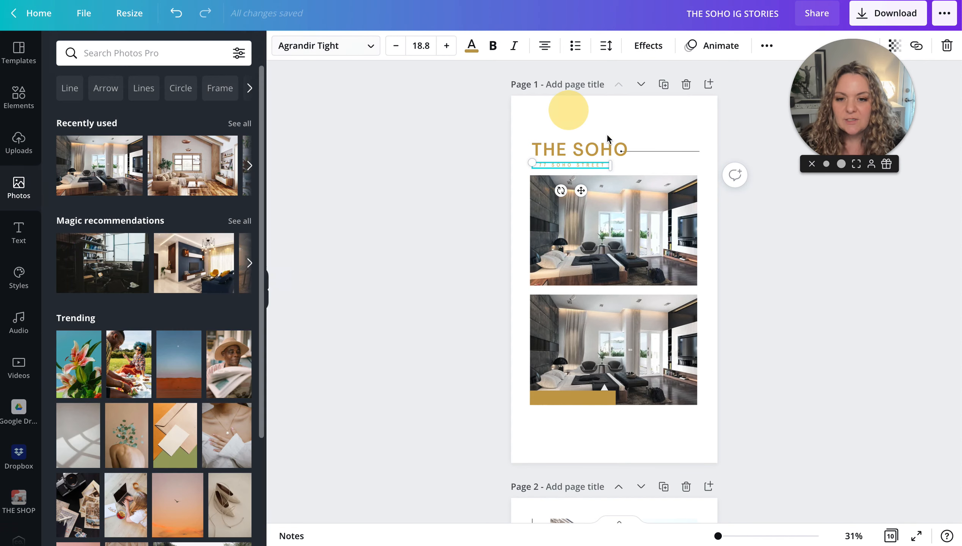
left_click(559, 101)
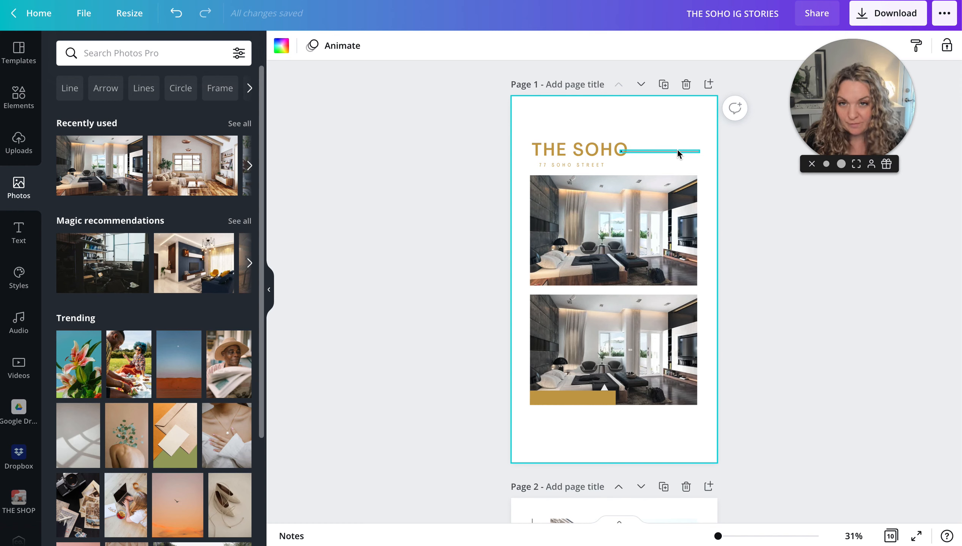
Scale the THE SOHO title down to font size 58.2 and position it clear of the horizontal line beside it
left_click(600, 152)
left_click_drag(657, 160, 587, 151)
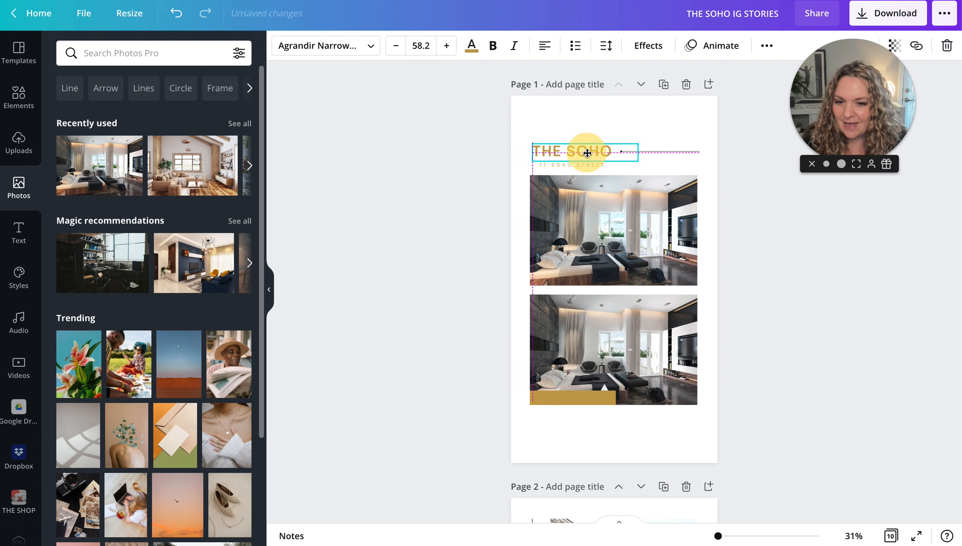
left_click(598, 123)
Recolour the horizontal line beside the title with the document's gold colour
left_click(643, 152)
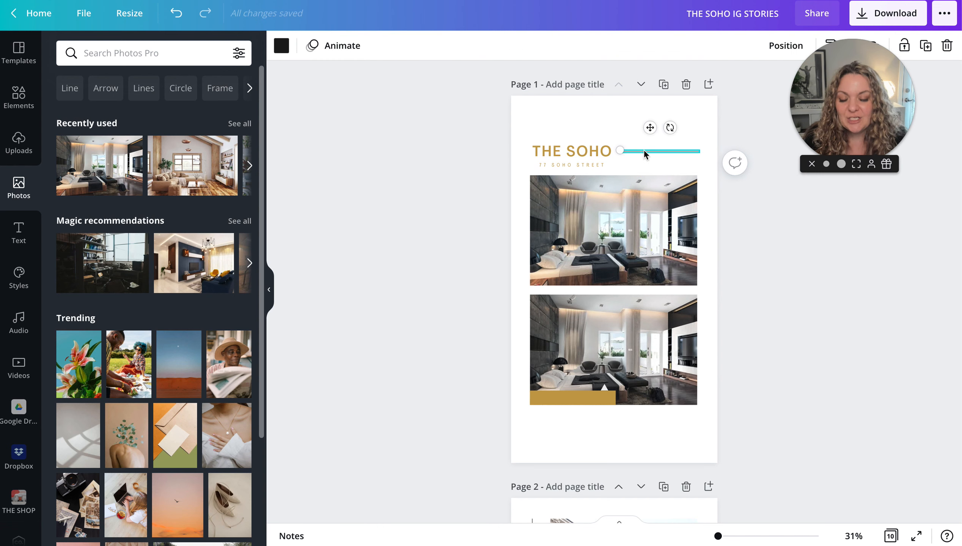
left_click(281, 45)
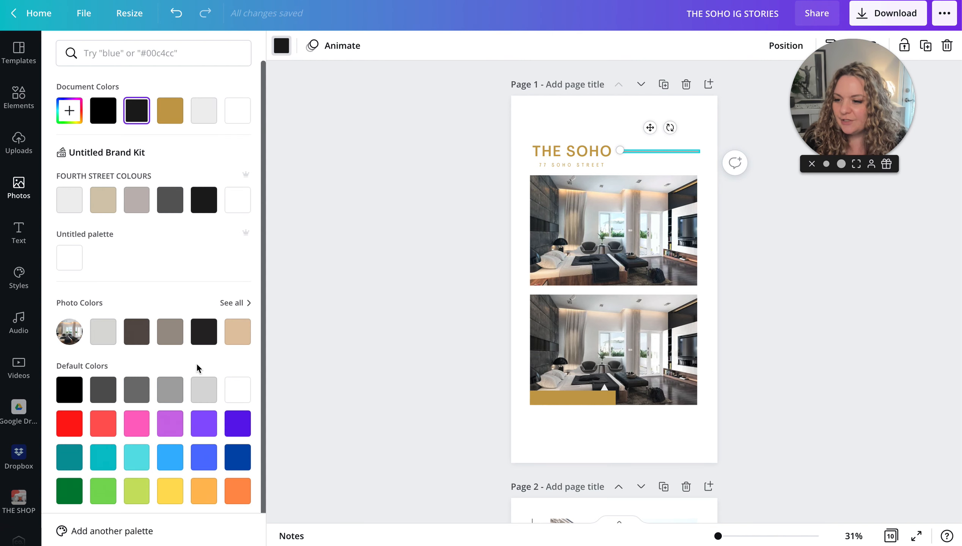
left_click(163, 107)
left_click(484, 269)
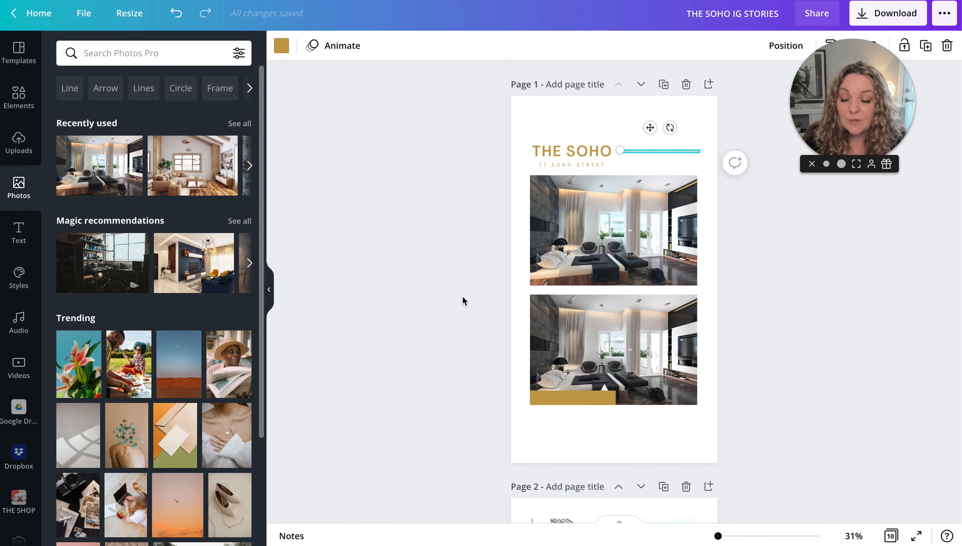
Change the ICONIC BUILDING label text on page 1 to a light colour that contrasts with its gold box
scroll(462, 295, "down", 3)
double_click(561, 317)
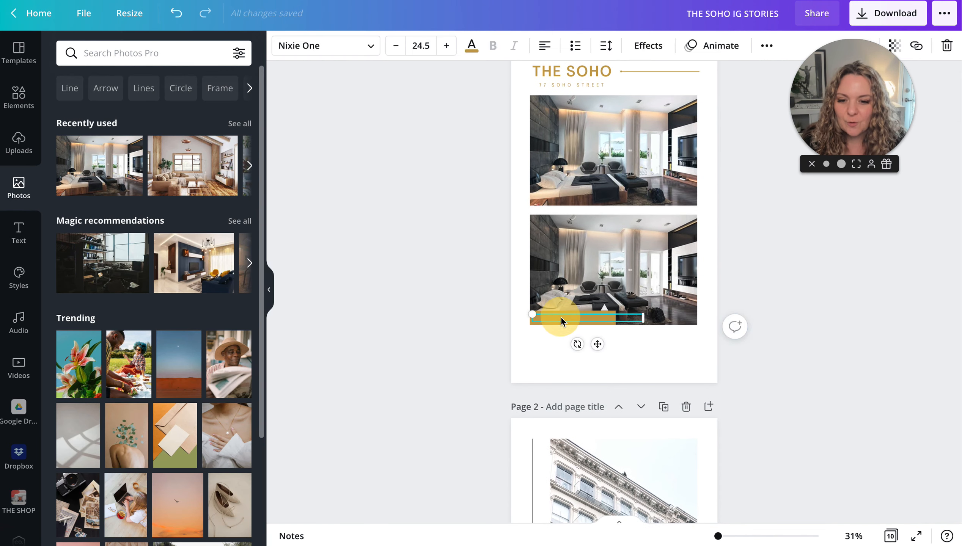
left_click(463, 50)
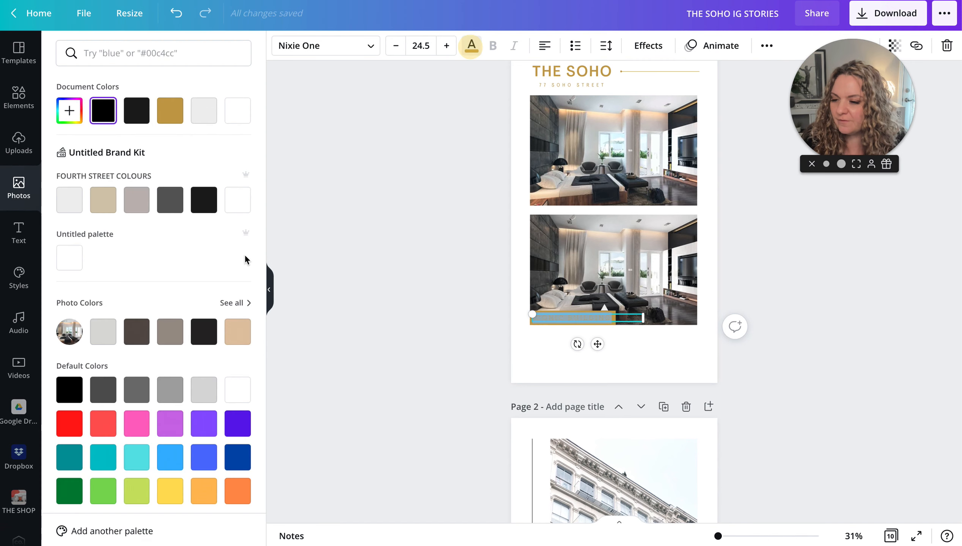
left_click(410, 221)
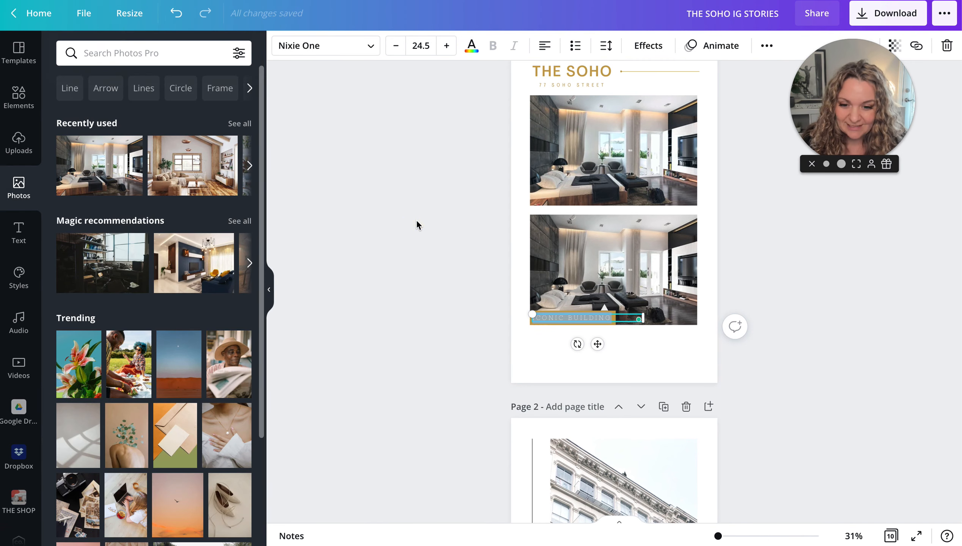
scroll(502, 301, "up", 3)
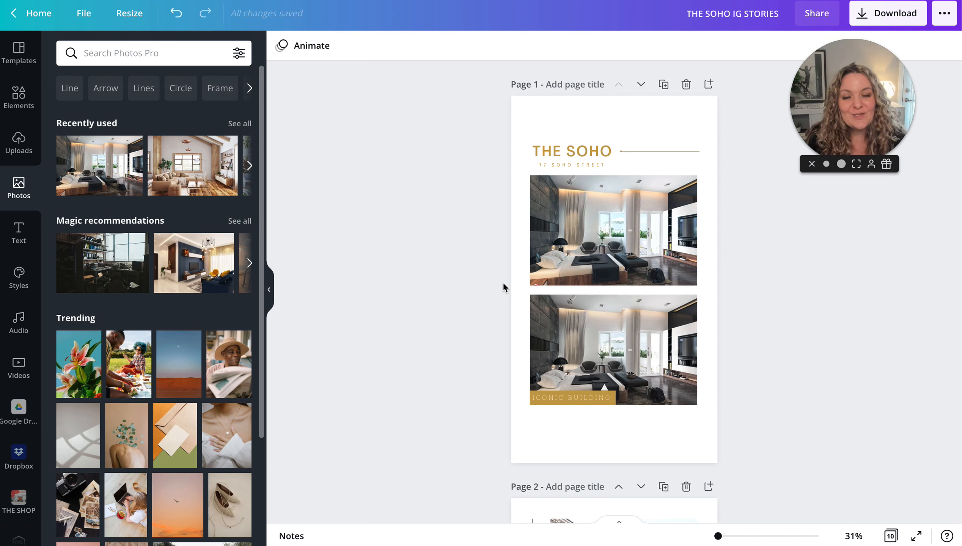
Review the fonts and gold elements on pages 1 to 3 for consistency
scroll(508, 280, "down", 5)
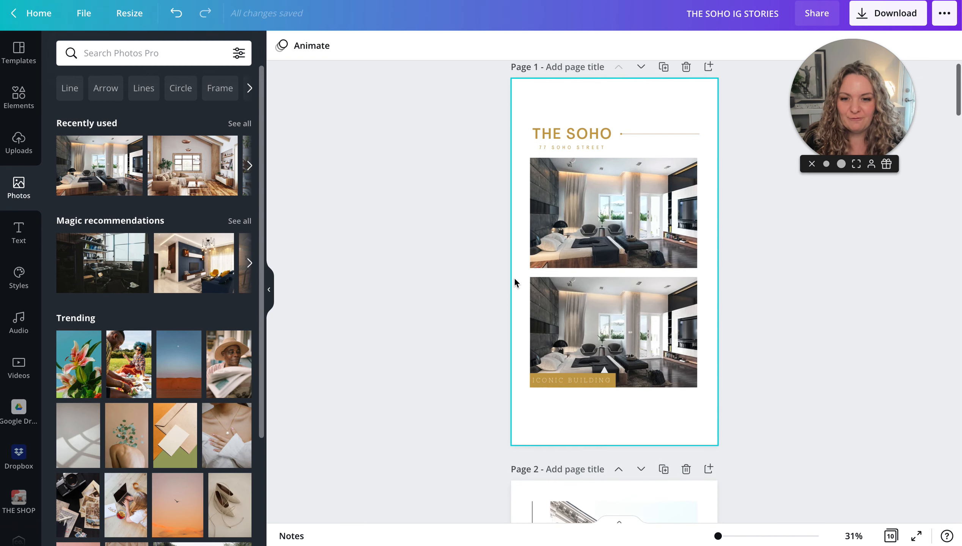
scroll(566, 332, "down", 1)
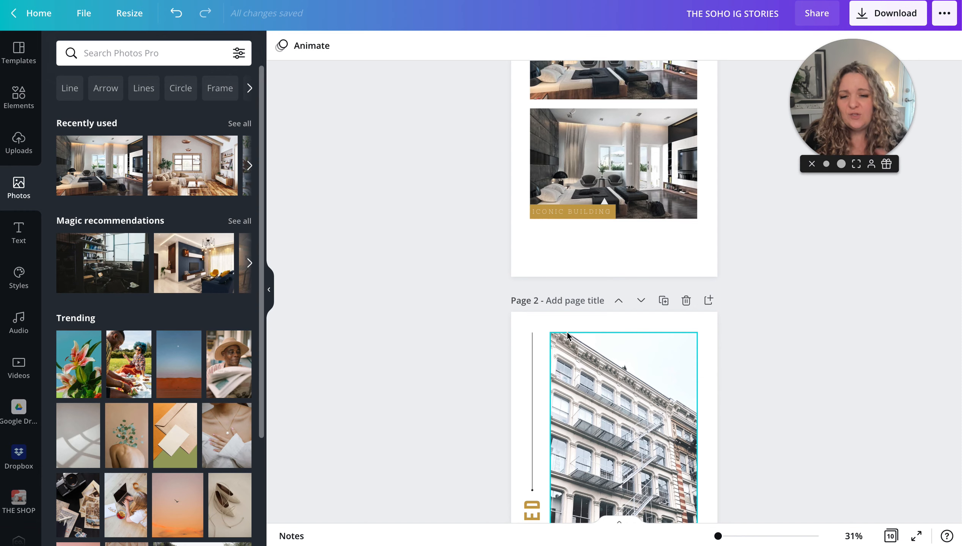
scroll(566, 333, "down", 10)
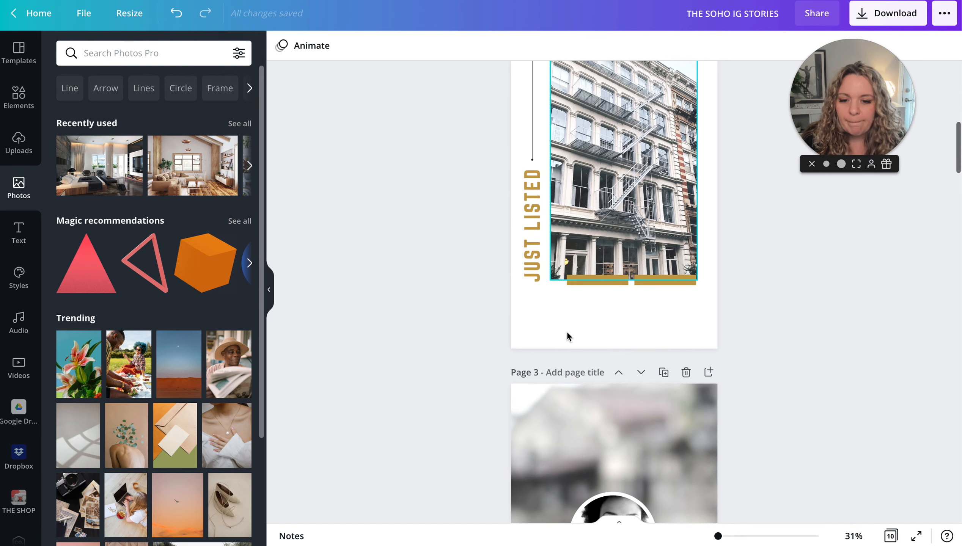
scroll(588, 313, "up", 15)
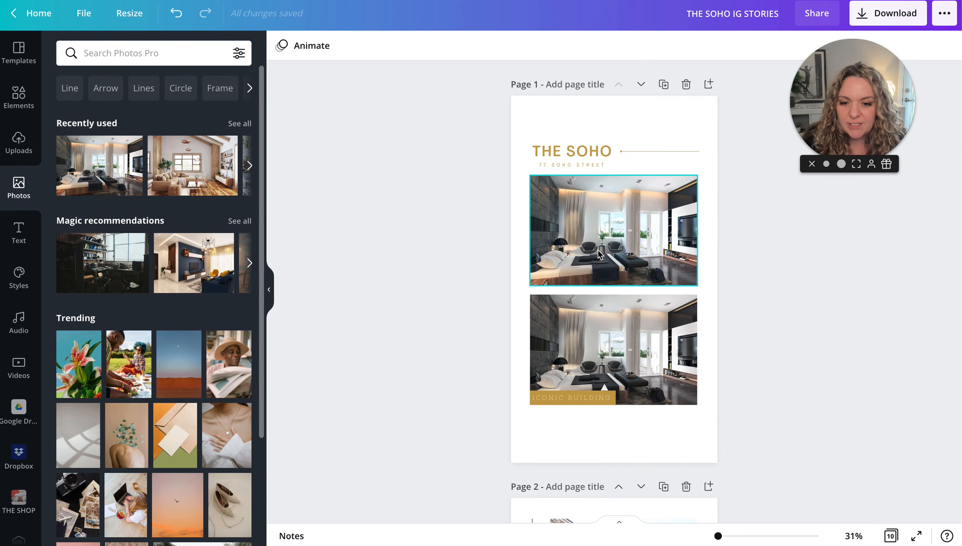
scroll(598, 250, "down", 7)
scroll(597, 250, "down", 12)
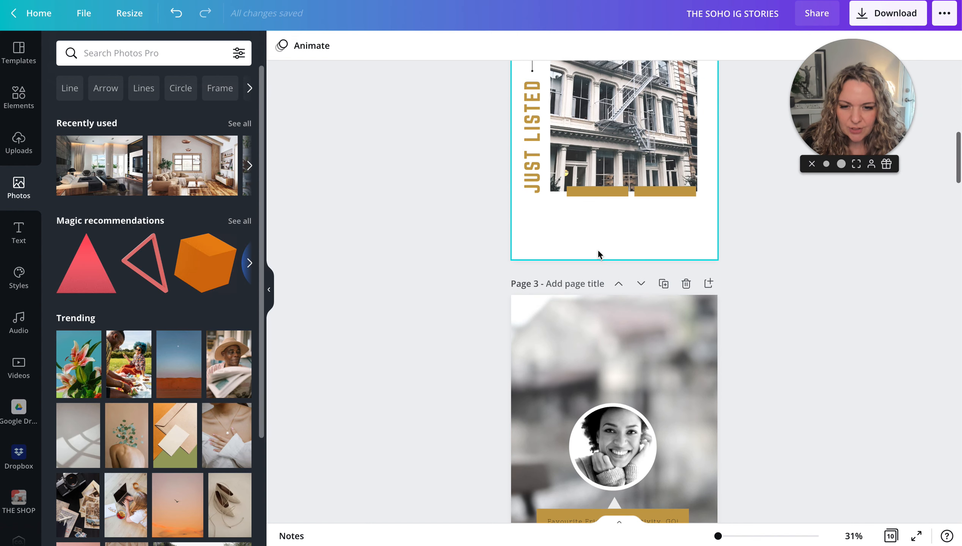
left_click(598, 185)
scroll(599, 185, "down", 5)
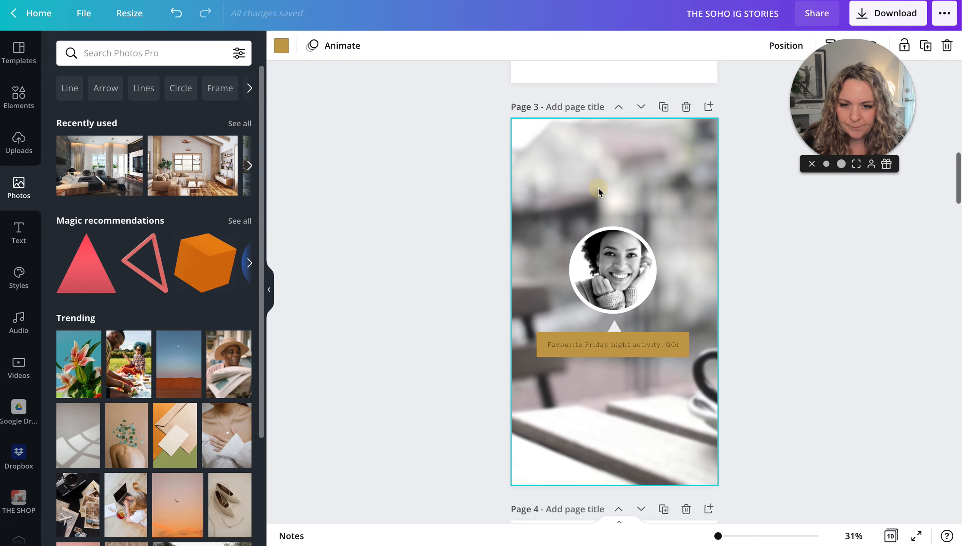
Replace the portrait in page 3's circular frame with the recently used photo of the woman wearing glasses
left_click(598, 186)
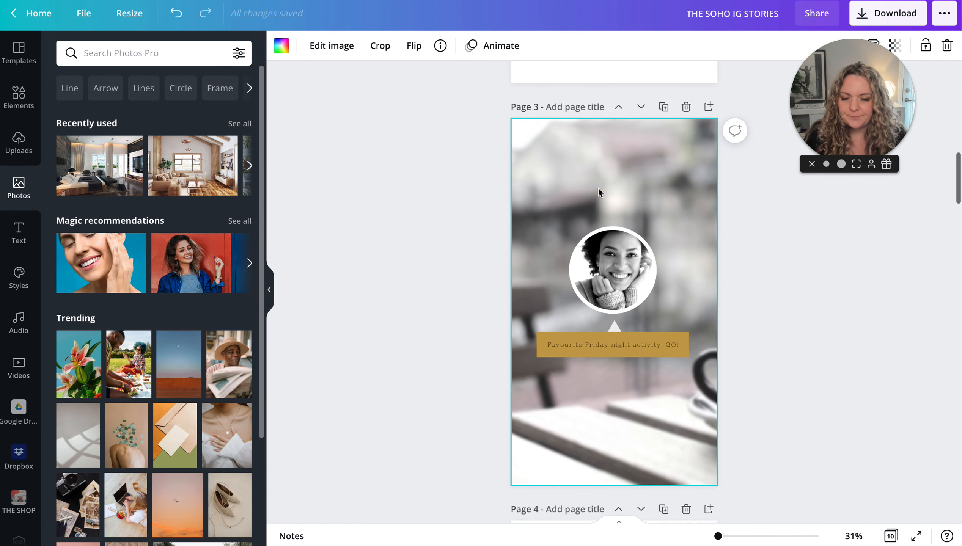
left_click(16, 152)
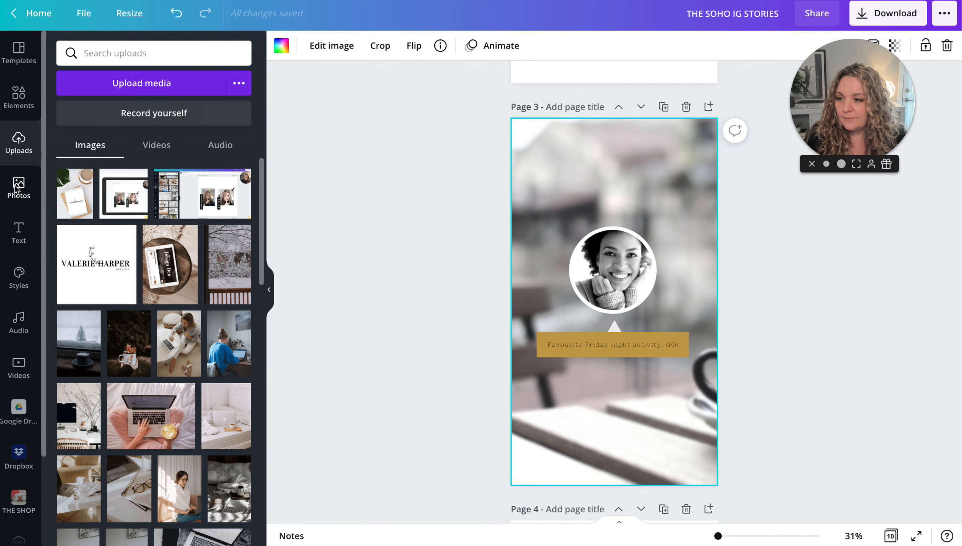
left_click(24, 187)
scroll(165, 170, "right", 5)
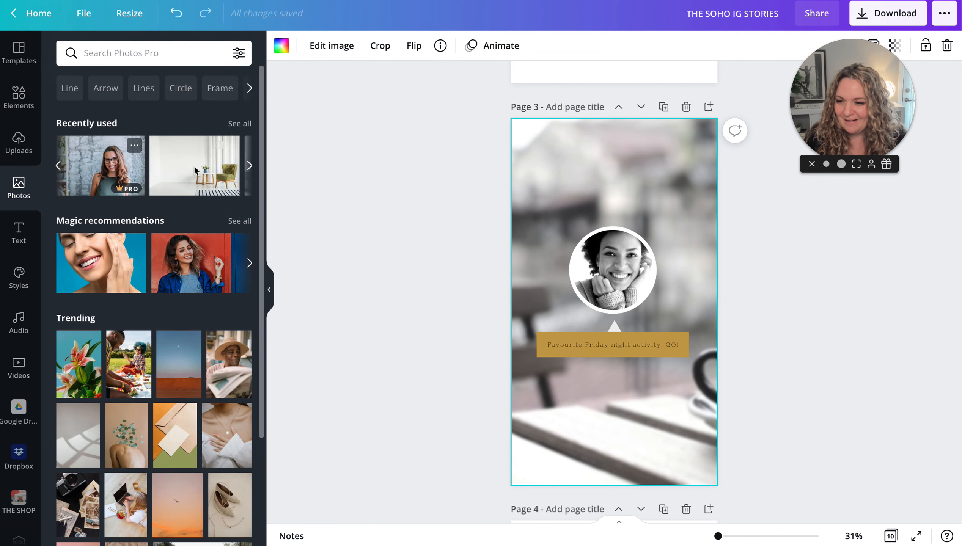
left_click_drag(110, 170, 611, 264)
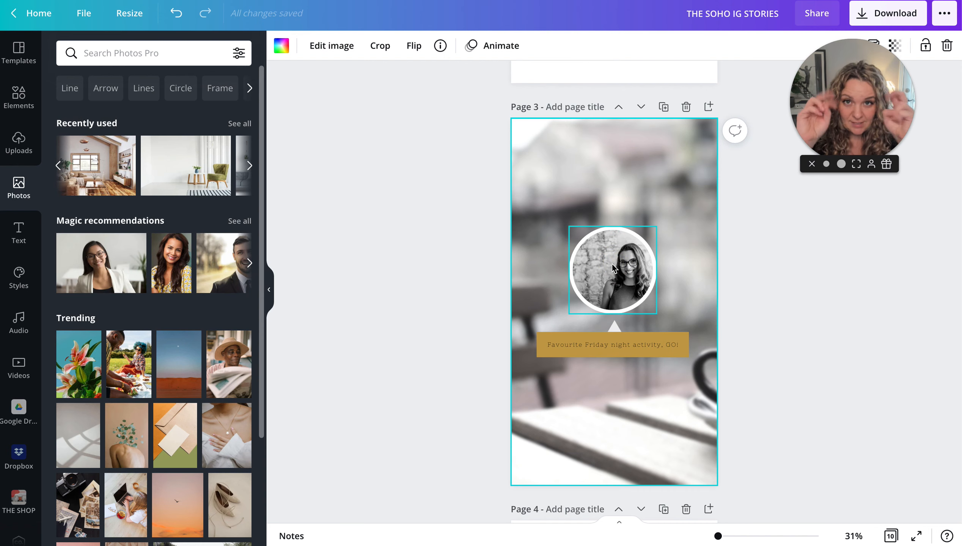
double_click(611, 264)
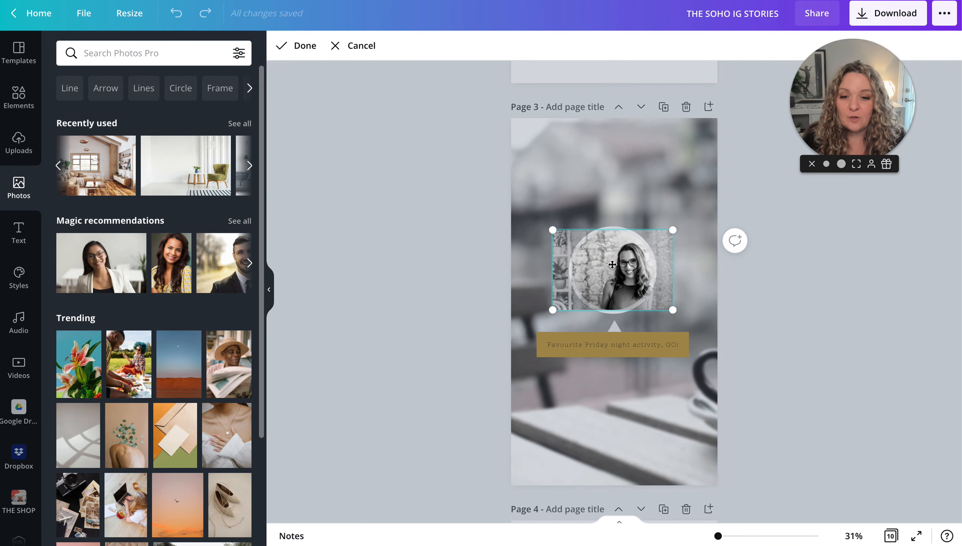
left_click(492, 269)
Reset all image adjustments on the circular portrait on page 3 to restore its original colours
left_click(599, 260)
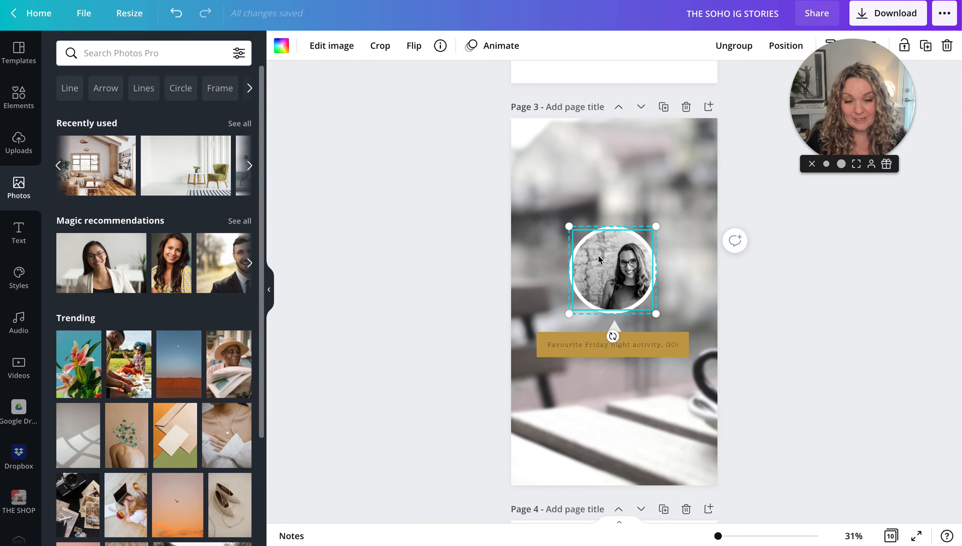
left_click(352, 48)
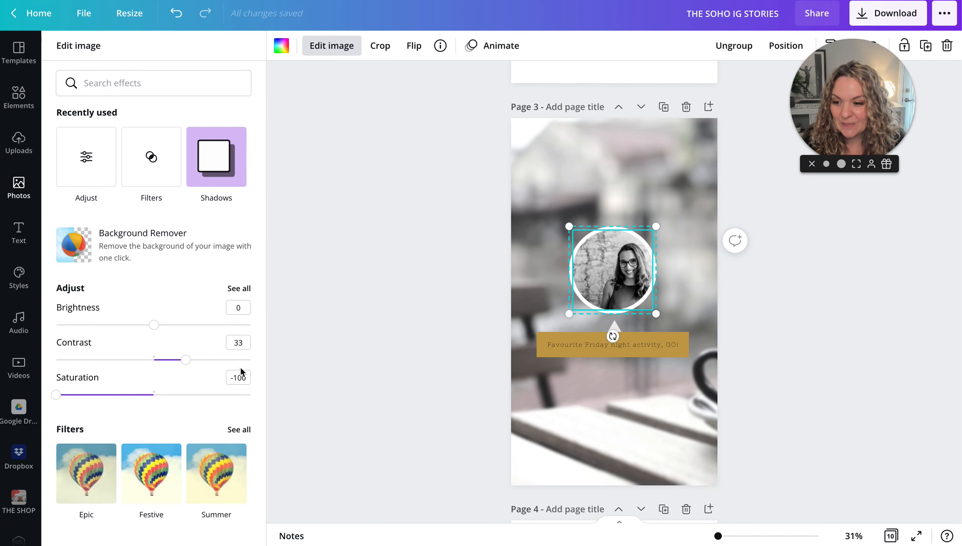
left_click(238, 288)
scroll(202, 374, "down", 1)
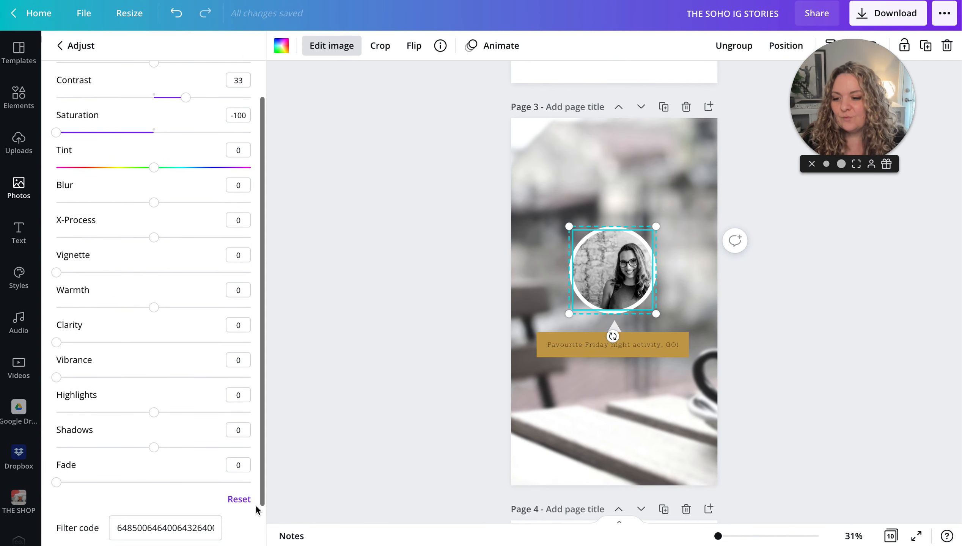
left_click(231, 498)
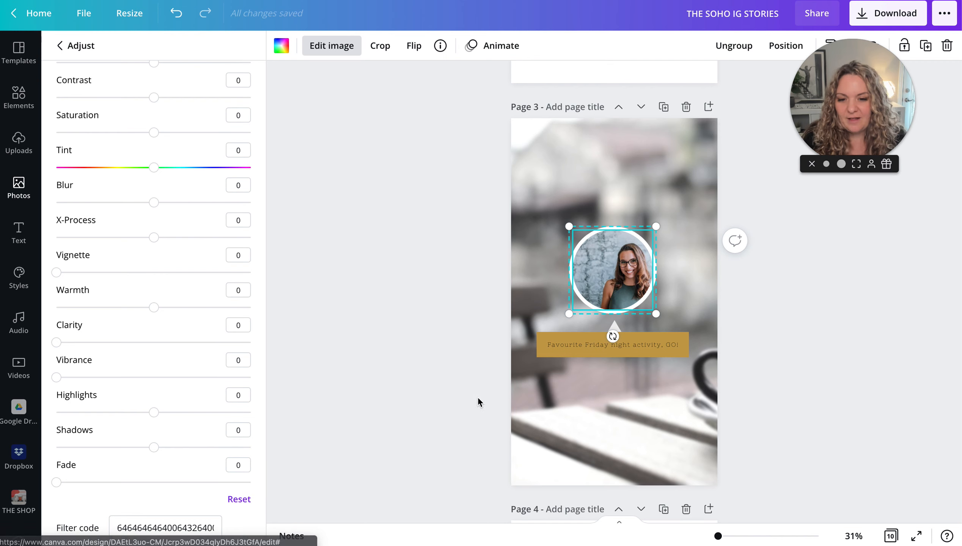
left_click(445, 412)
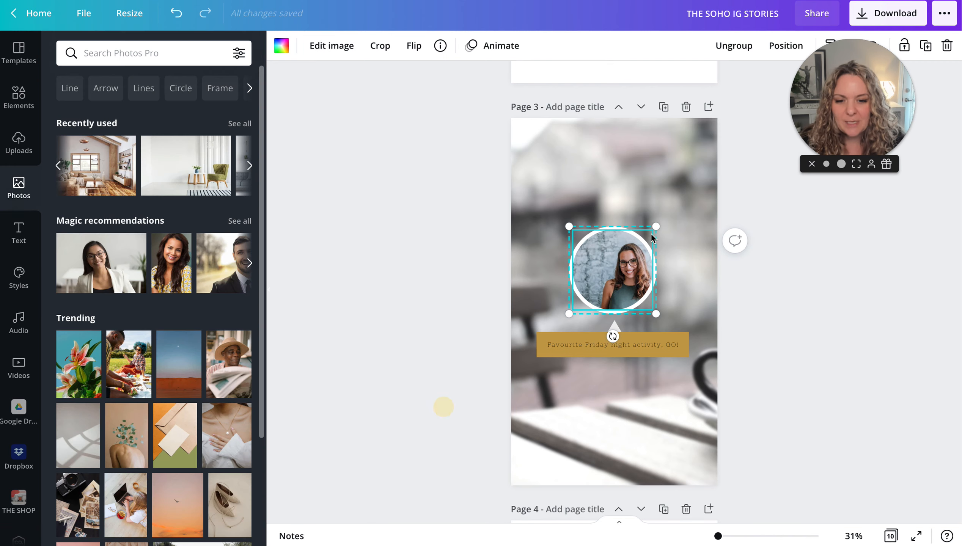
Enlarge the portrait photo within its circular frame and reposition it so the woman's face is centred
double_click(621, 266)
left_click_drag(620, 265, 597, 267)
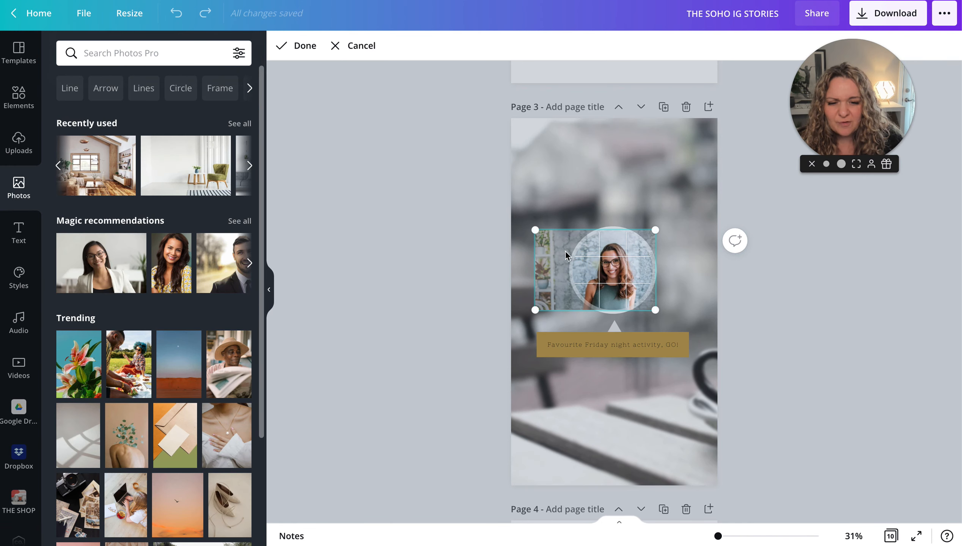
left_click_drag(532, 231, 509, 214)
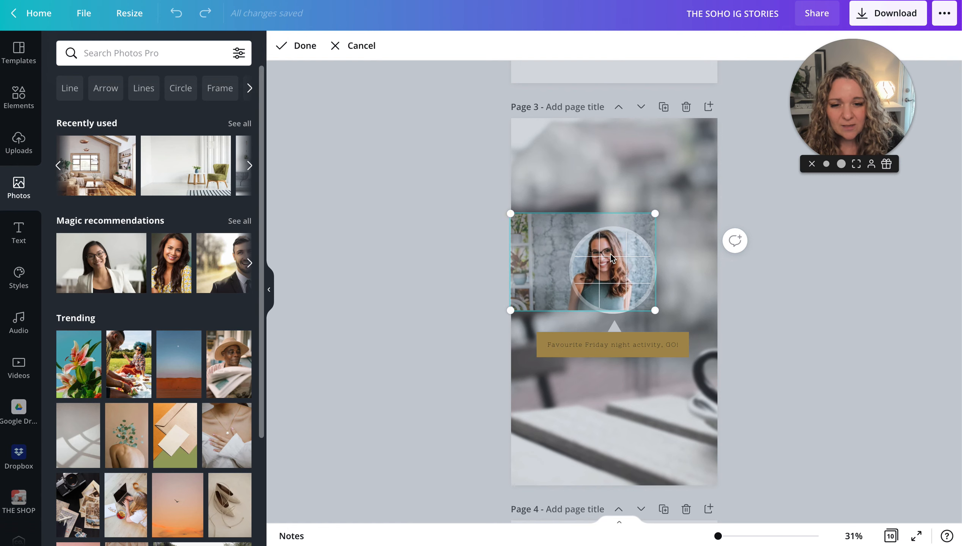
left_click_drag(619, 263, 624, 263)
left_click(413, 284)
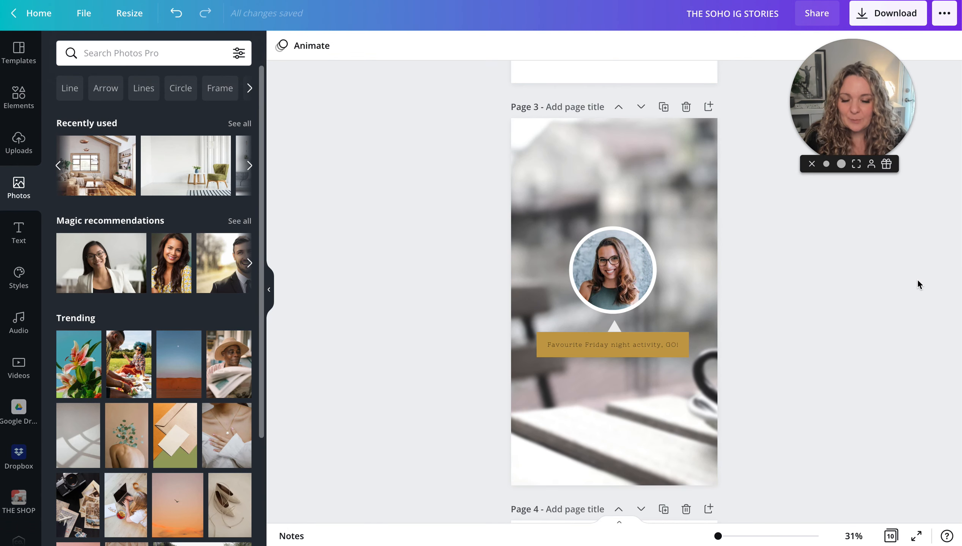
Replace the blurred background photo on page 3 with the recently used photo of the dark-furnished bedroom
scroll(848, 279, "down", 2)
left_click(657, 132)
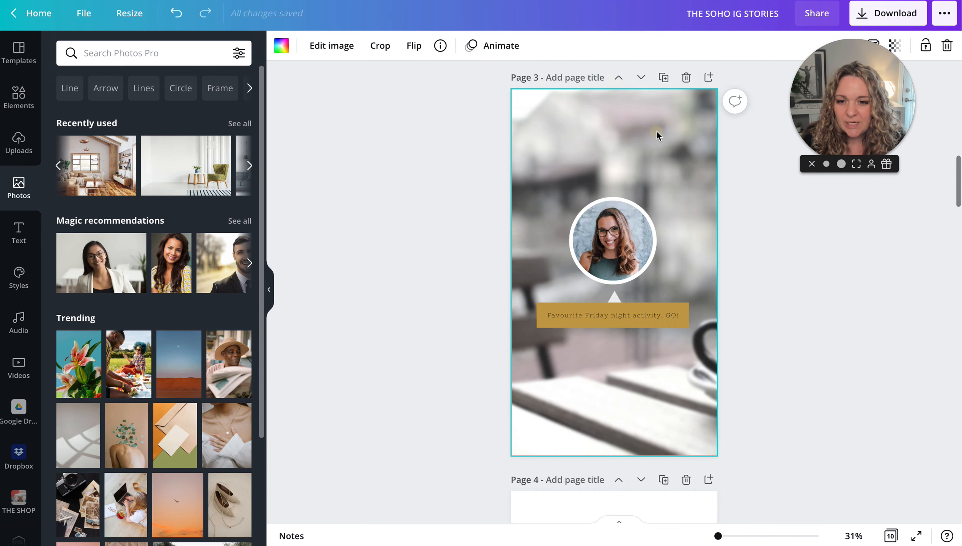
scroll(656, 130, "up", 1)
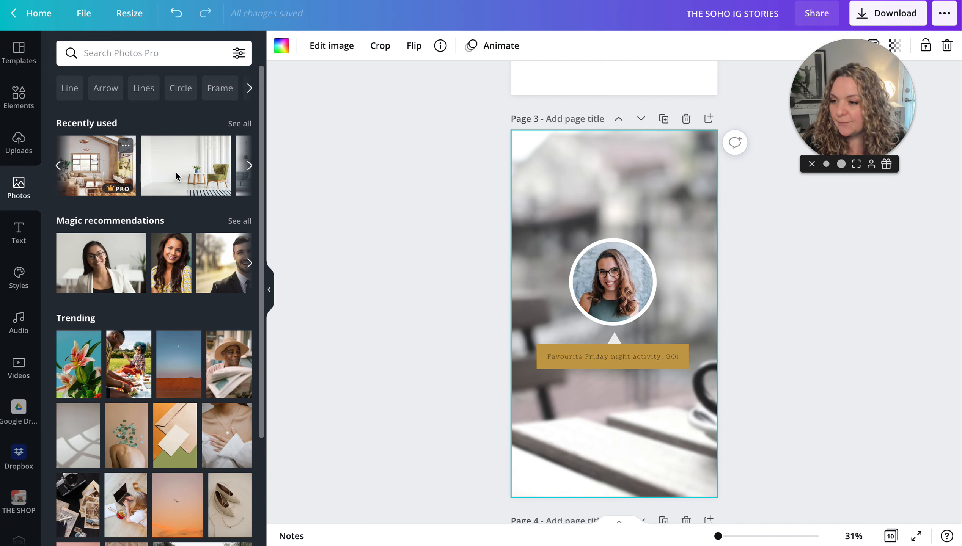
left_click_drag(96, 168, 535, 173)
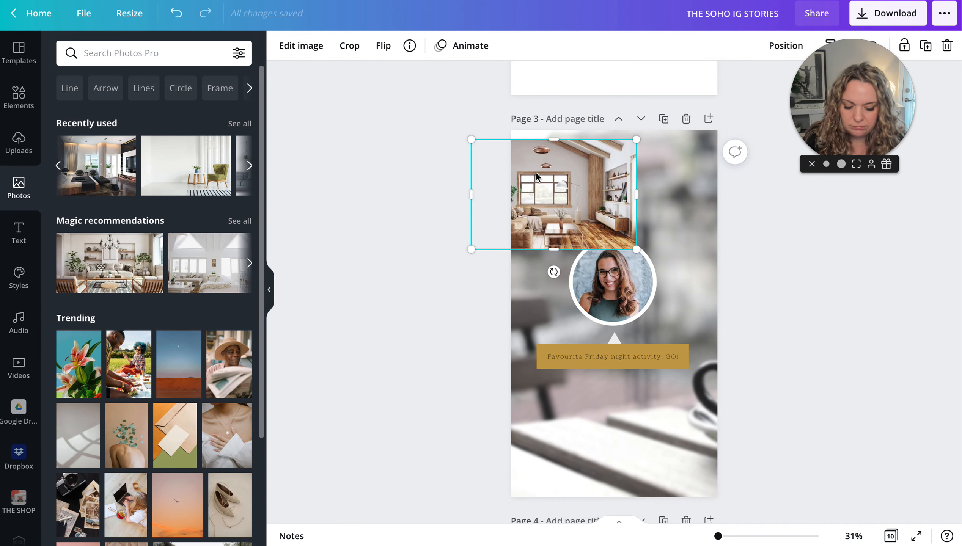
key("Delete")
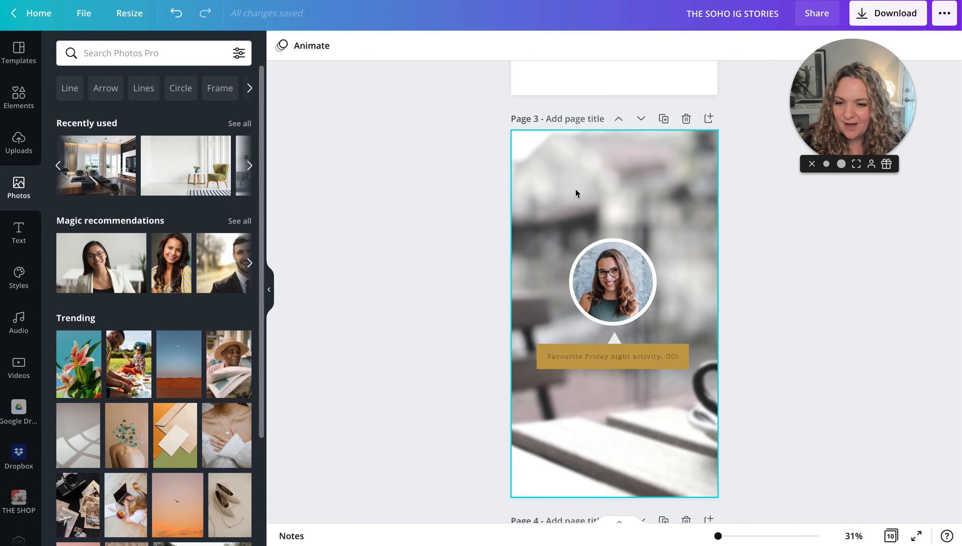
left_click_drag(111, 170, 527, 173)
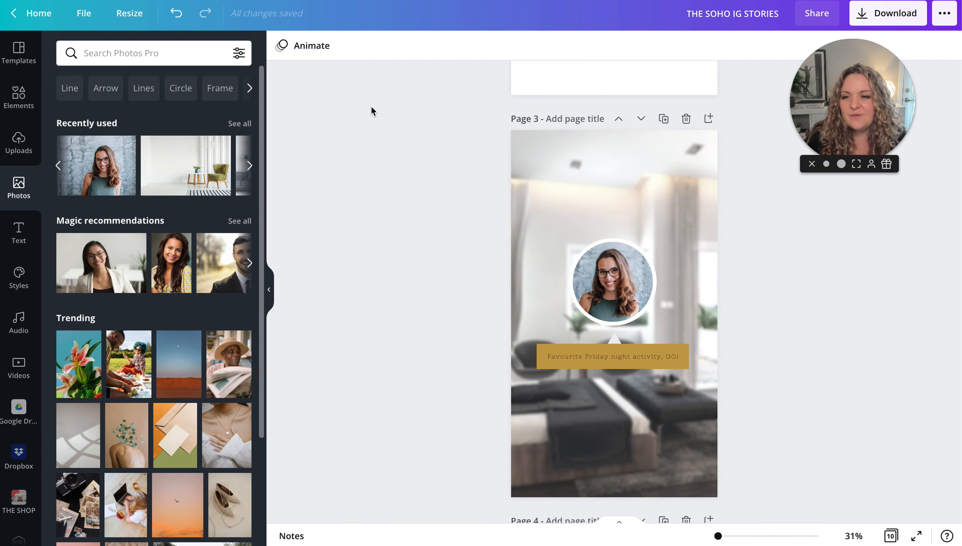
Set the blur of page 3's bedroom background photo to 0, and return it to 5
left_click(614, 189)
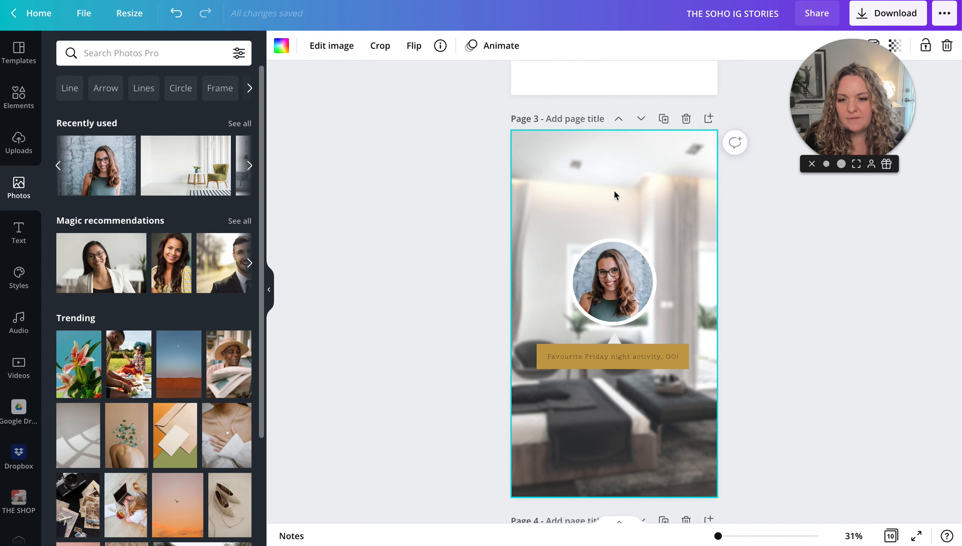
left_click(328, 57)
left_click(233, 284)
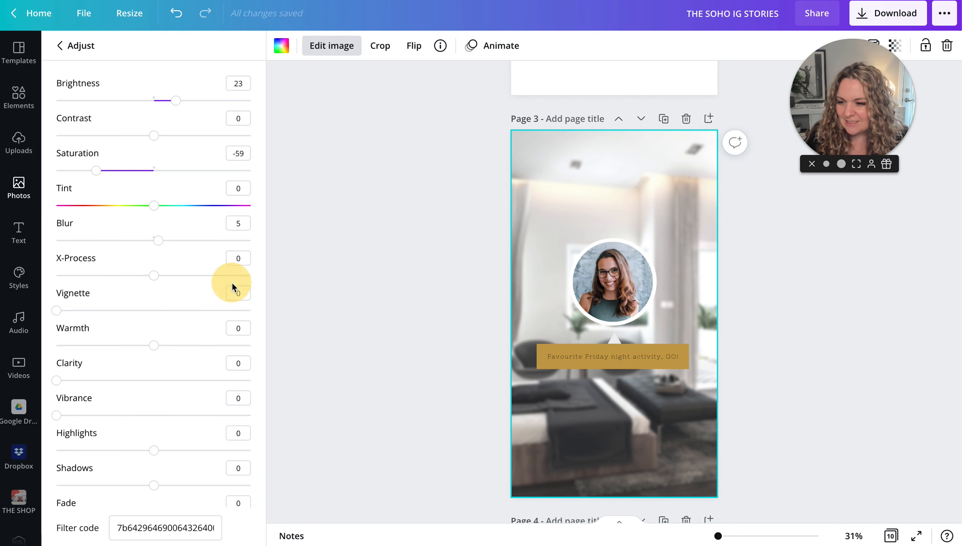
scroll(231, 282, "down", 1)
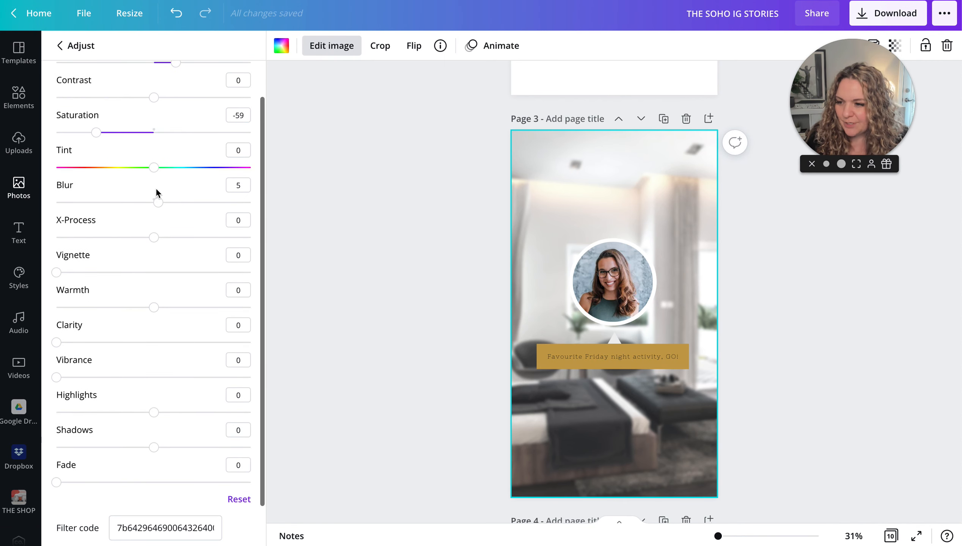
left_click_drag(157, 199, 154, 199)
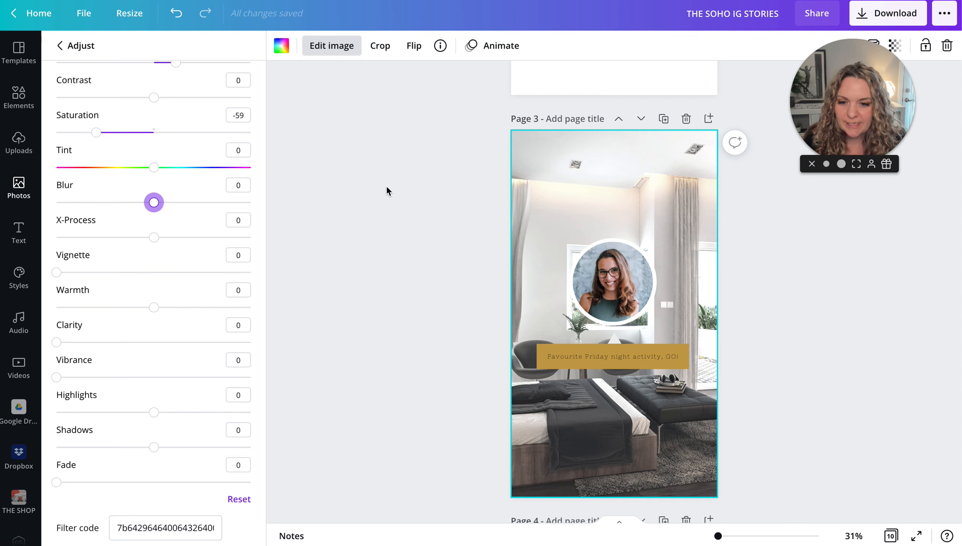
left_click_drag(154, 202, 159, 202)
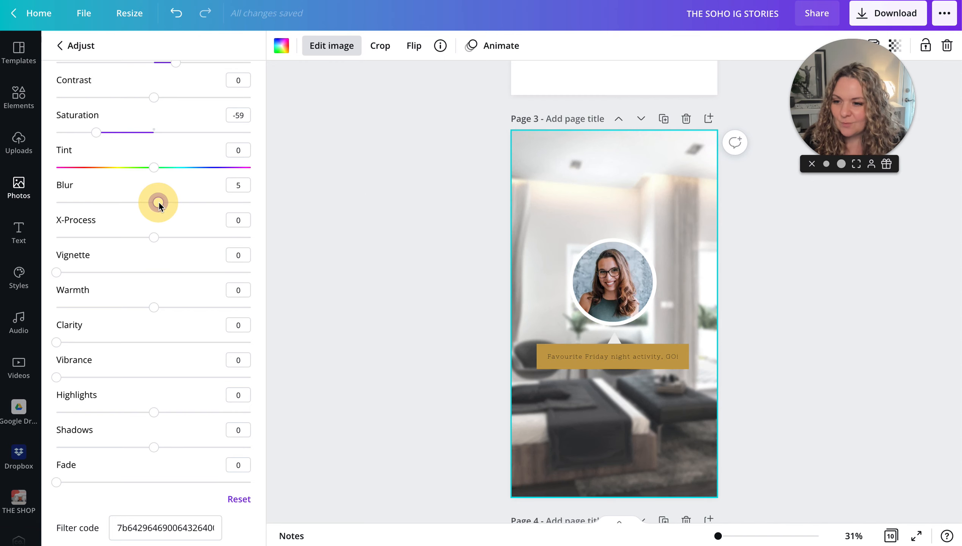
scroll(420, 241, "down", 1)
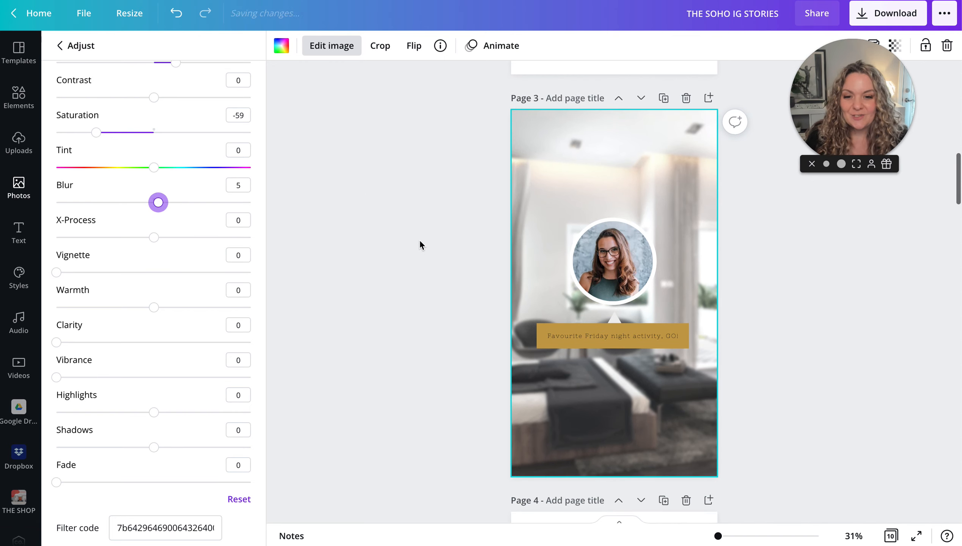
Delete the "Favourite Friday night activity, GO!" text from the gold box on page 3
scroll(435, 257, "down", 3)
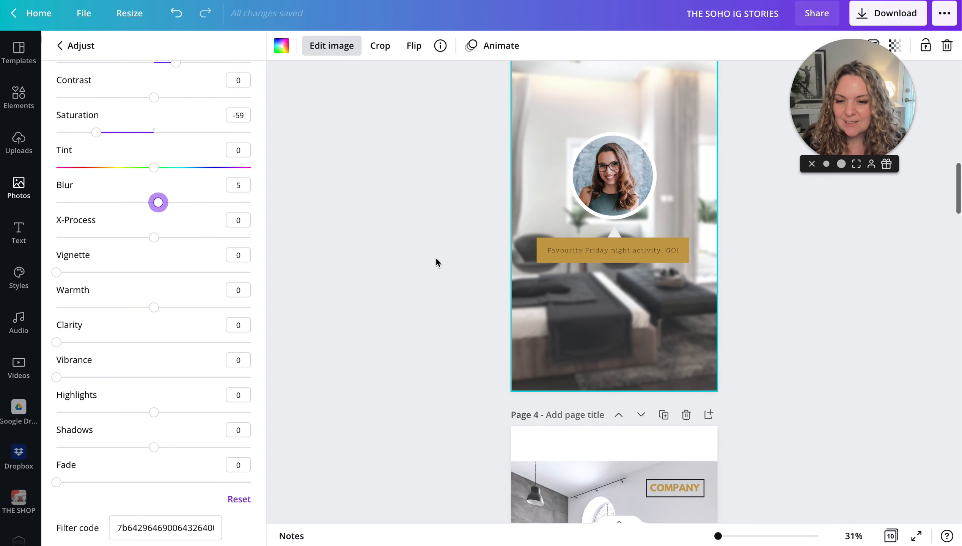
left_click(578, 211)
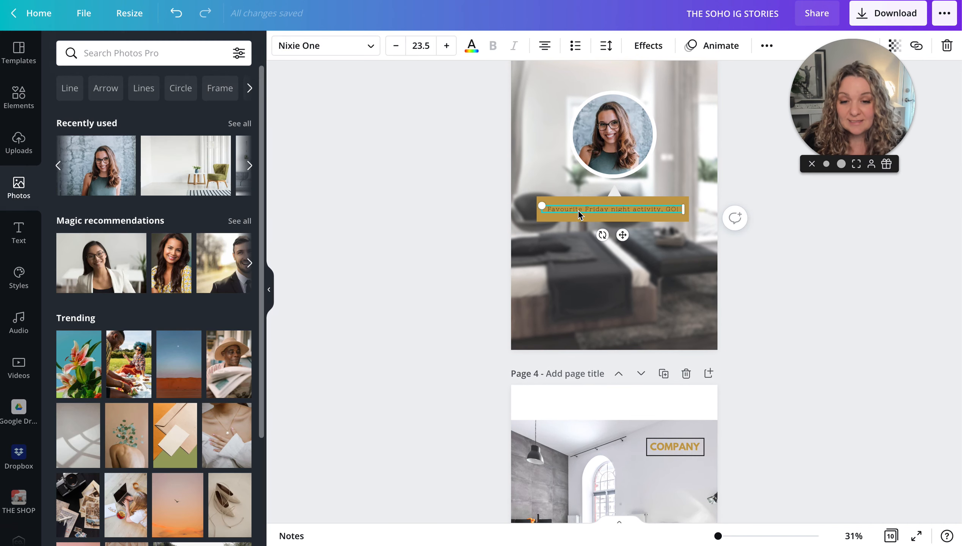
scroll(574, 236, "up", 2)
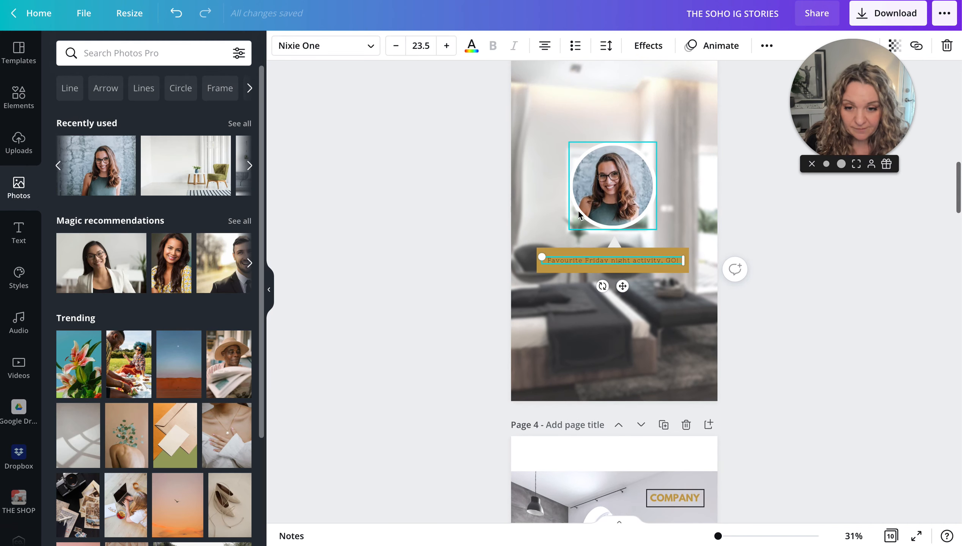
left_click(580, 252)
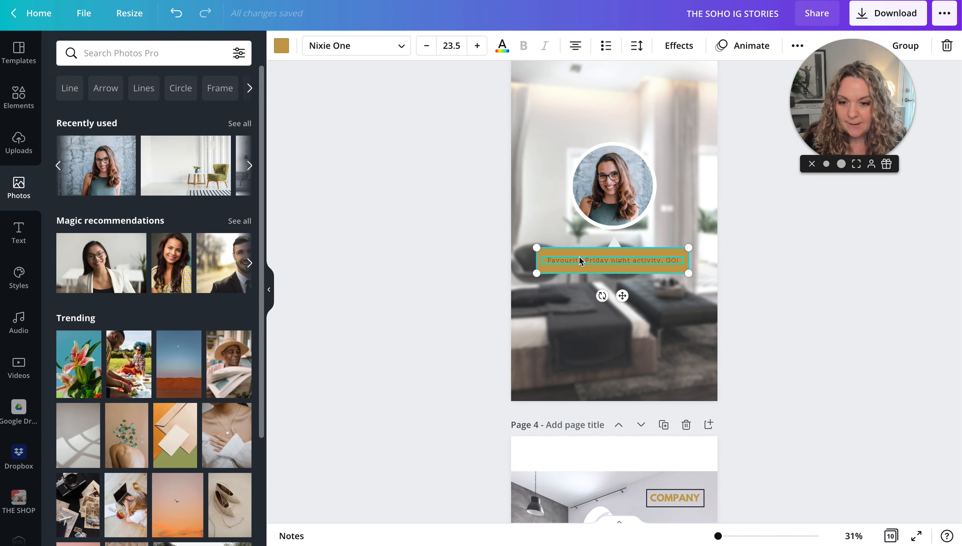
left_click(585, 306)
double_click(587, 262)
key("BackSpace")
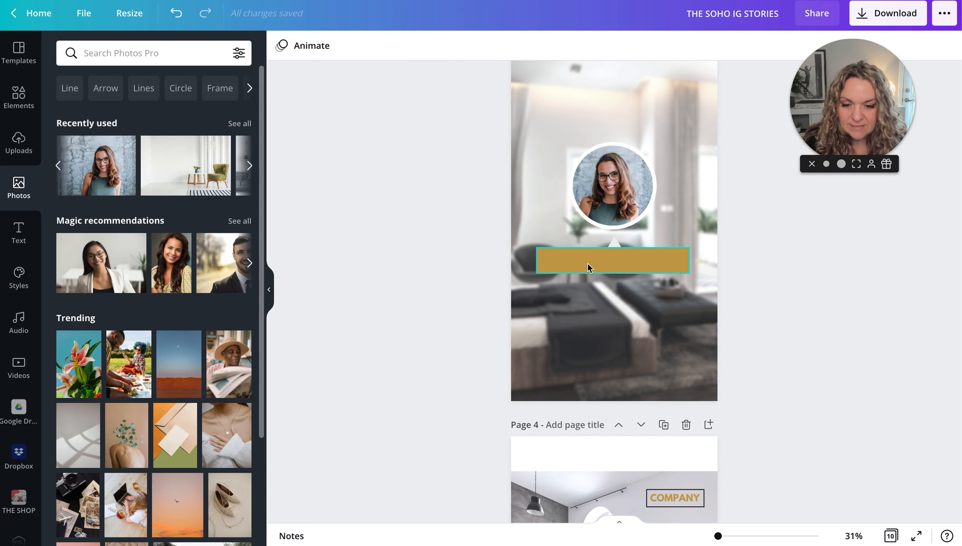
Stretch the gold rectangle on page 3 downwards into a tall box with its top edge kept in place
left_click(588, 264)
left_click_drag(614, 282, 612, 350)
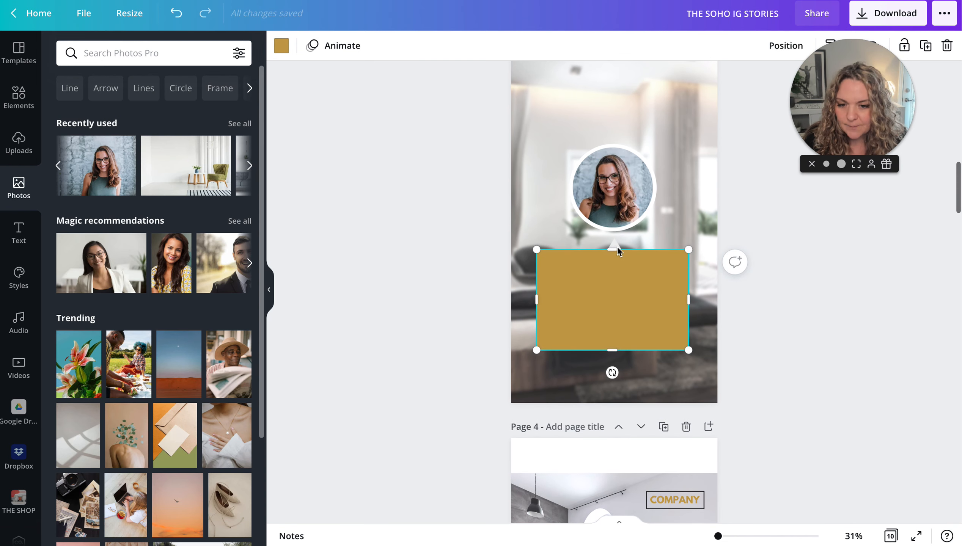
left_click_drag(613, 239, 548, 240)
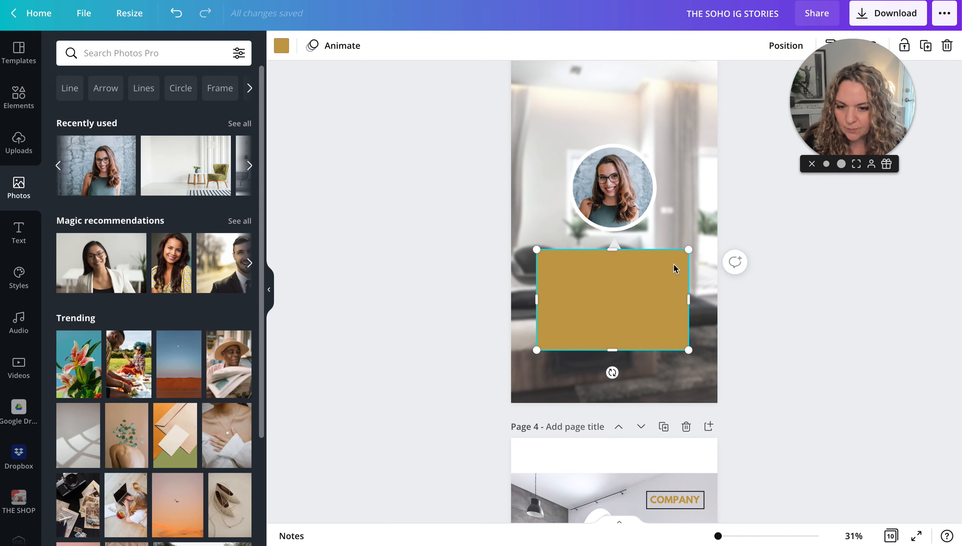
Recolour the small triangle above the gold box on page 3 with the document's gold
left_click(613, 242)
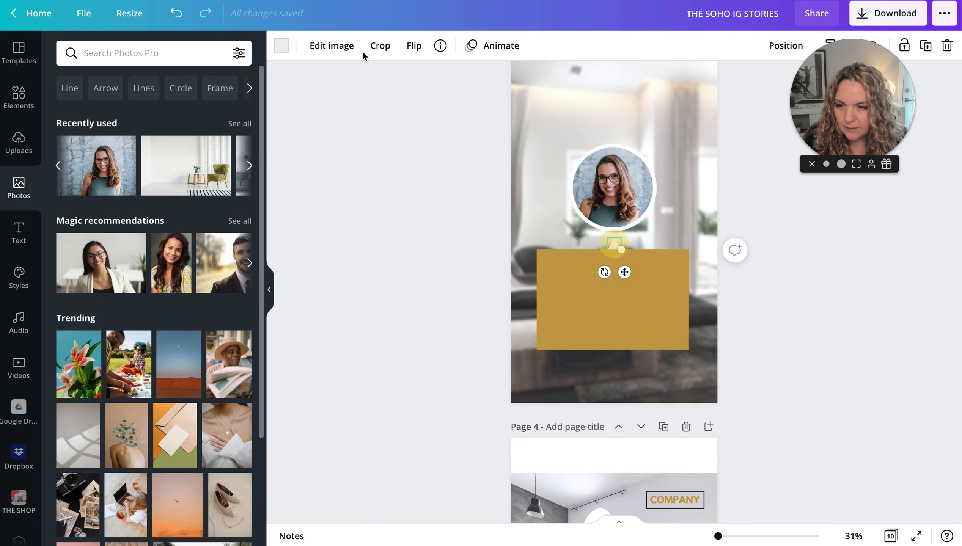
left_click(282, 45)
left_click(170, 110)
left_click(395, 200)
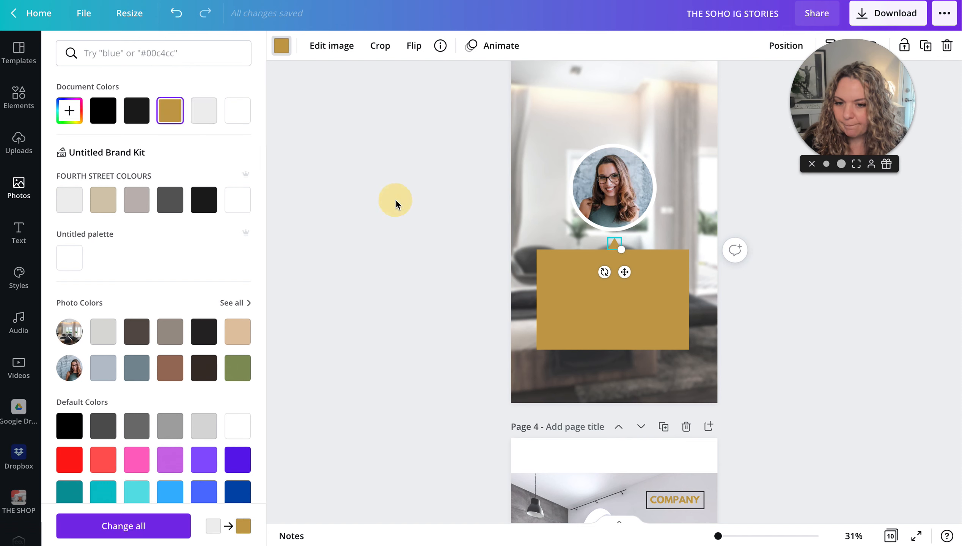
Move the gold box and its triangle together slightly down, leaving more space below the circular portrait
left_click(634, 275)
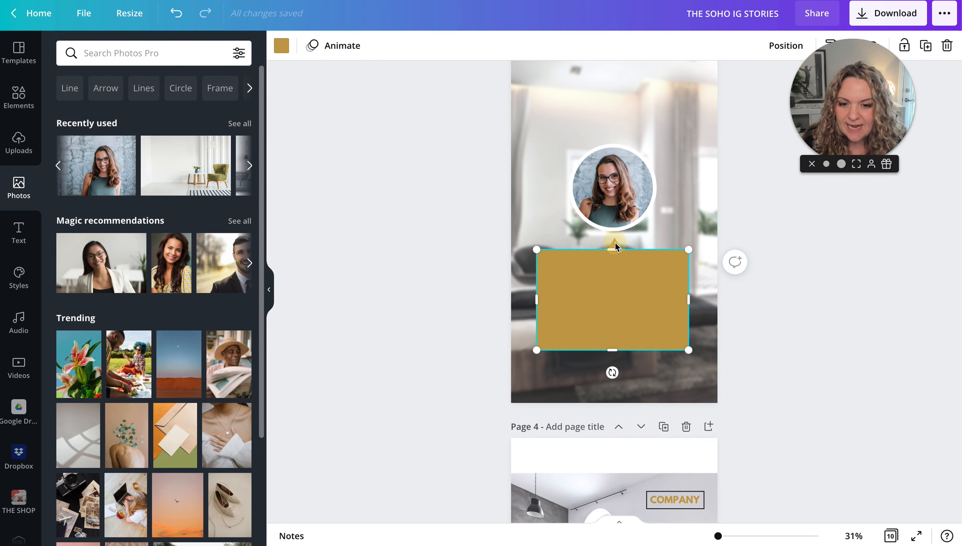
left_click(615, 241)
left_click(597, 304, "shift")
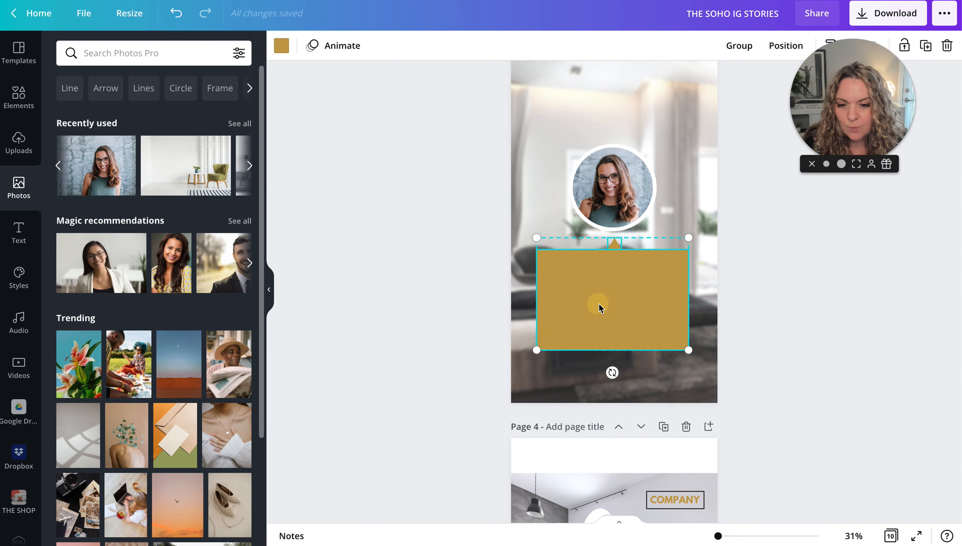
left_click_drag(598, 303, 597, 322)
left_click(447, 336)
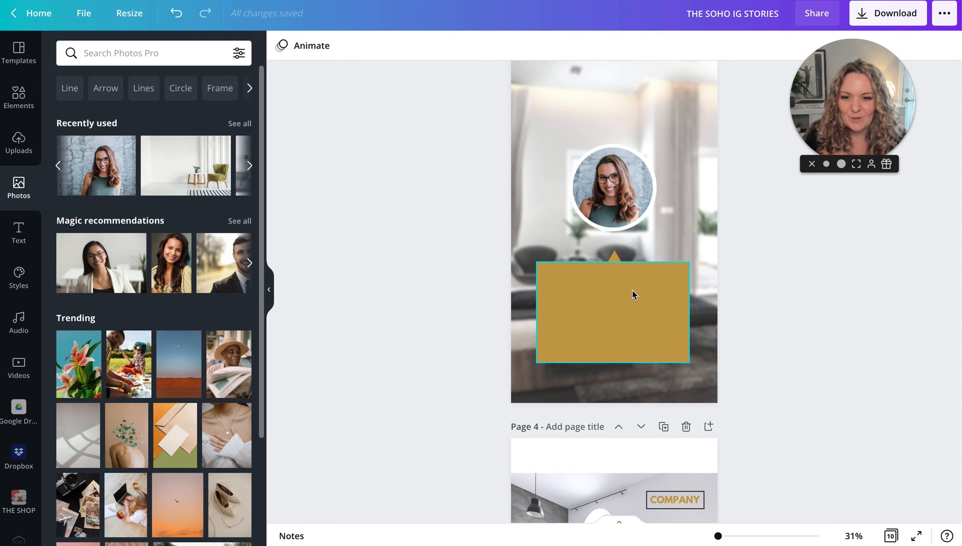
Change the "JUST SOLD" text on page 4 to the light grey from the FOURTH STREET COLOURS palette
scroll(632, 291, "down", 2)
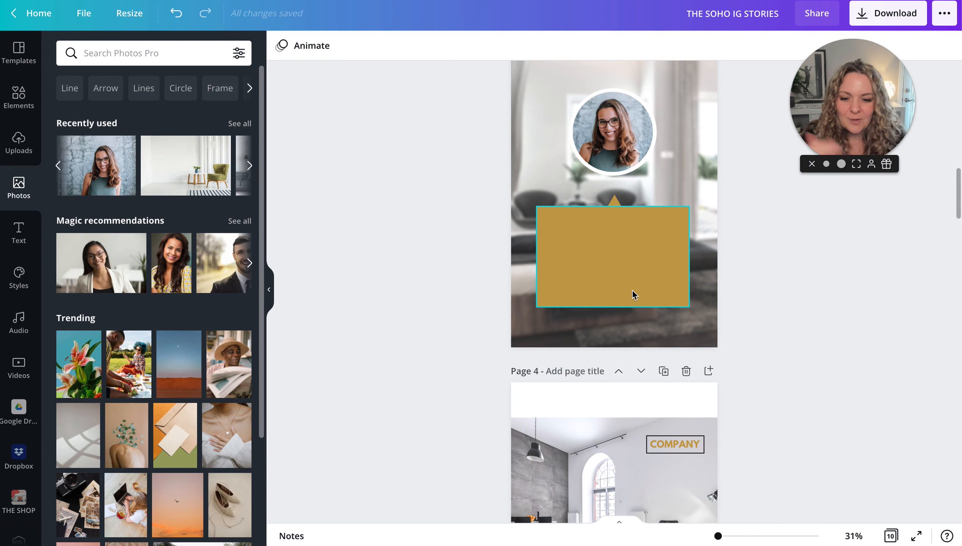
scroll(632, 291, "down", 2)
scroll(598, 263, "down", 1)
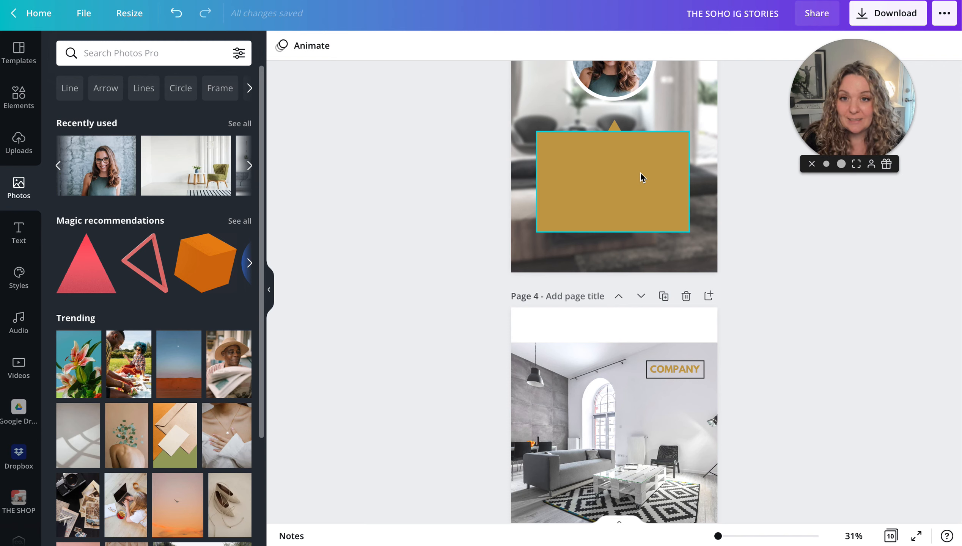
scroll(642, 176, "down", 5)
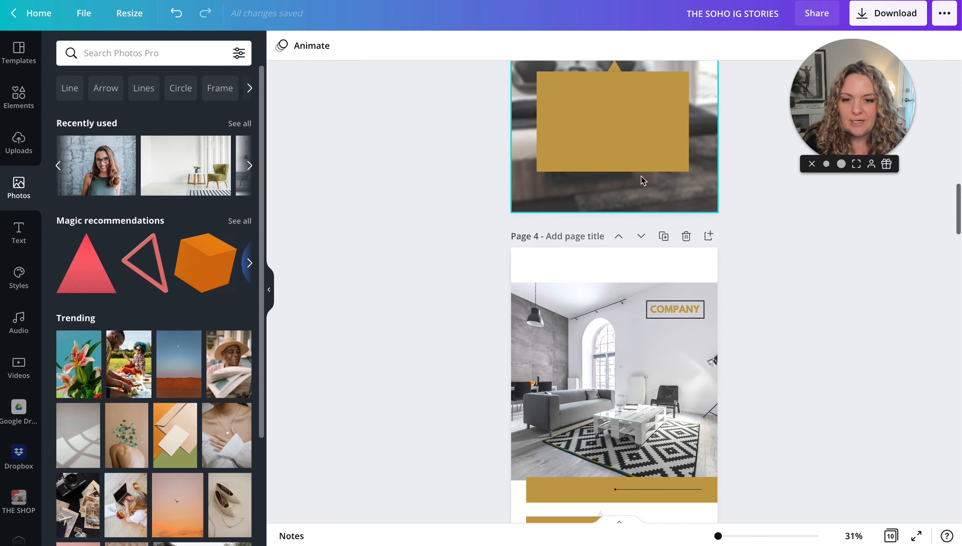
scroll(663, 168, "down", 6)
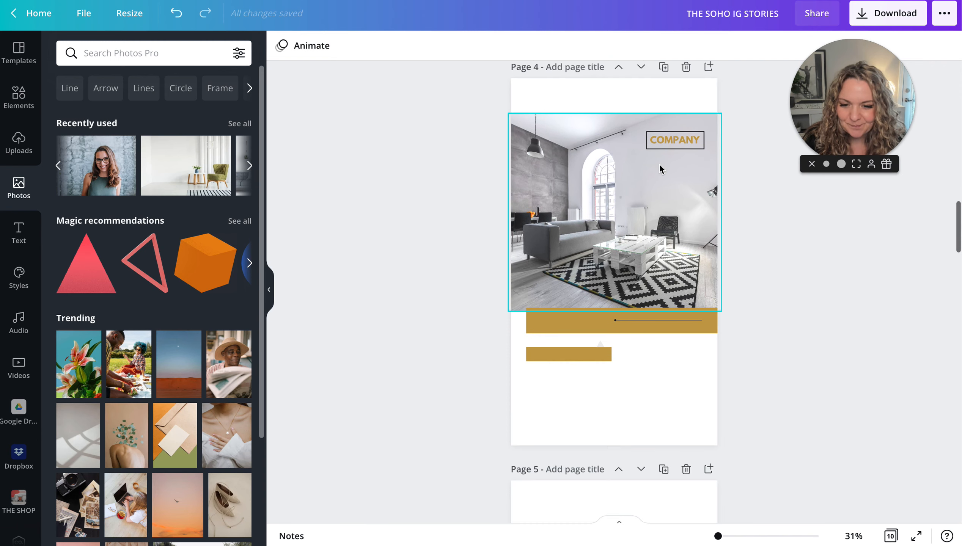
left_click(563, 323)
double_click(565, 324)
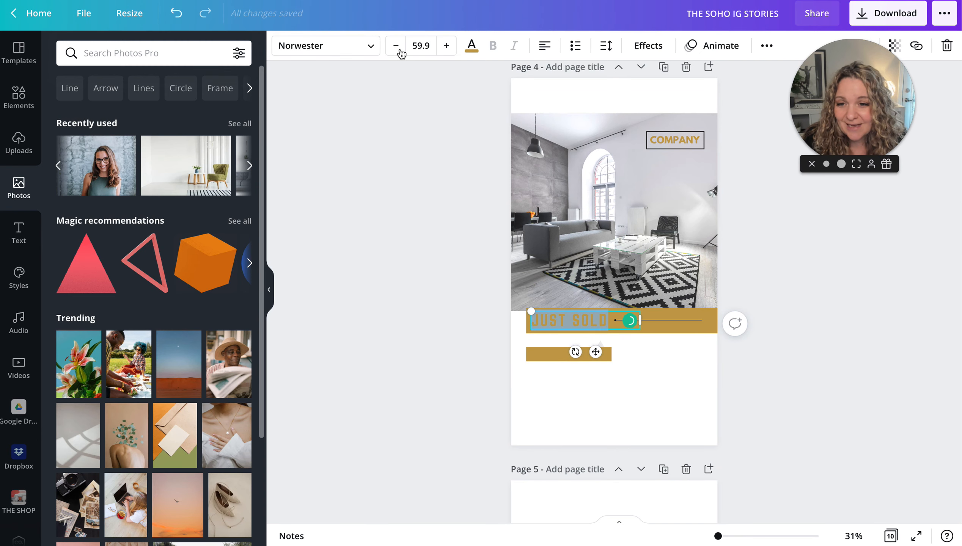
left_click(472, 46)
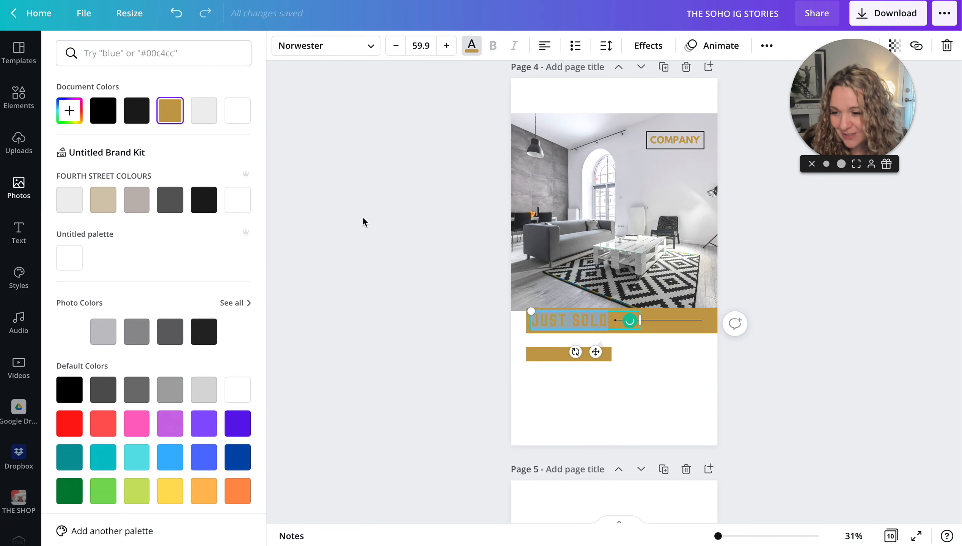
left_click(69, 200)
left_click(417, 272)
left_click(417, 273)
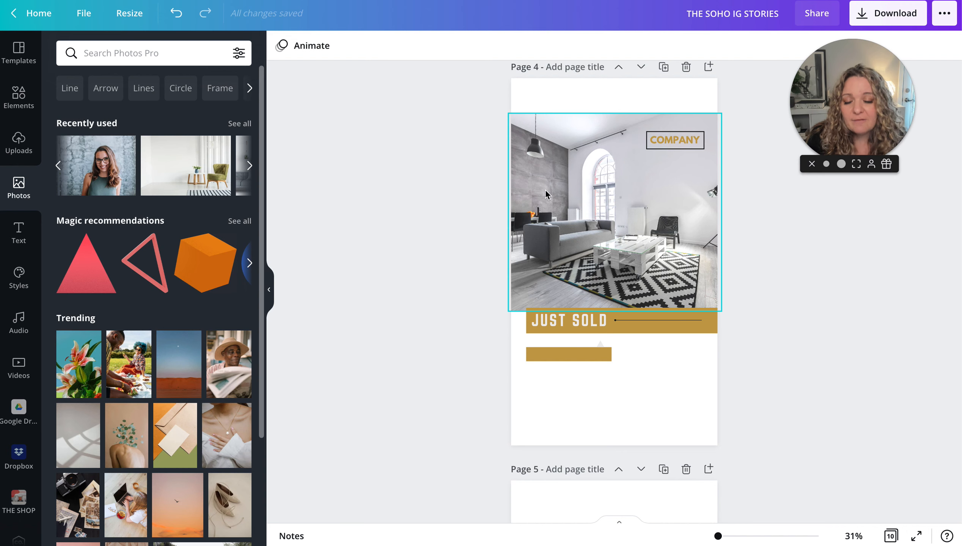
Look at the image editing options for the living room photo on page 4, including Background Remover
left_click(531, 187)
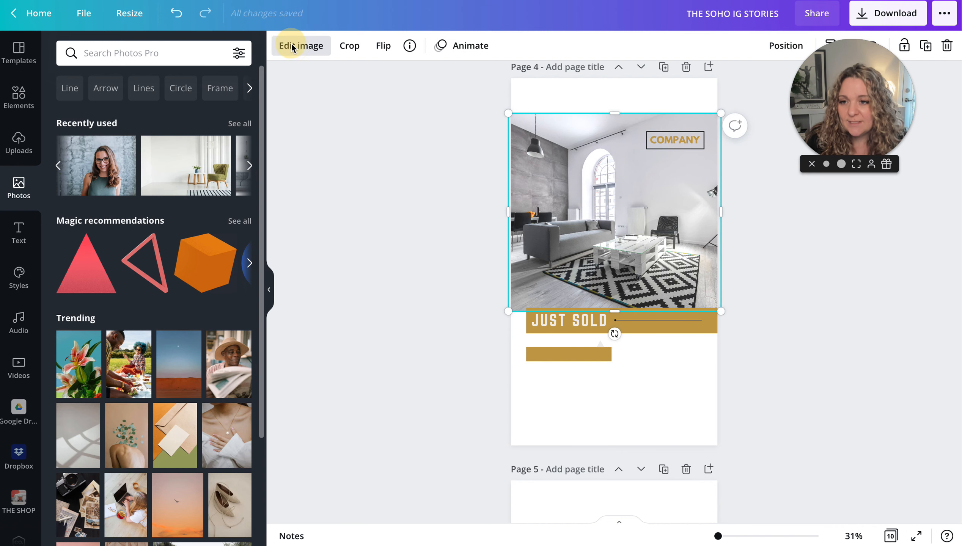
left_click(295, 47)
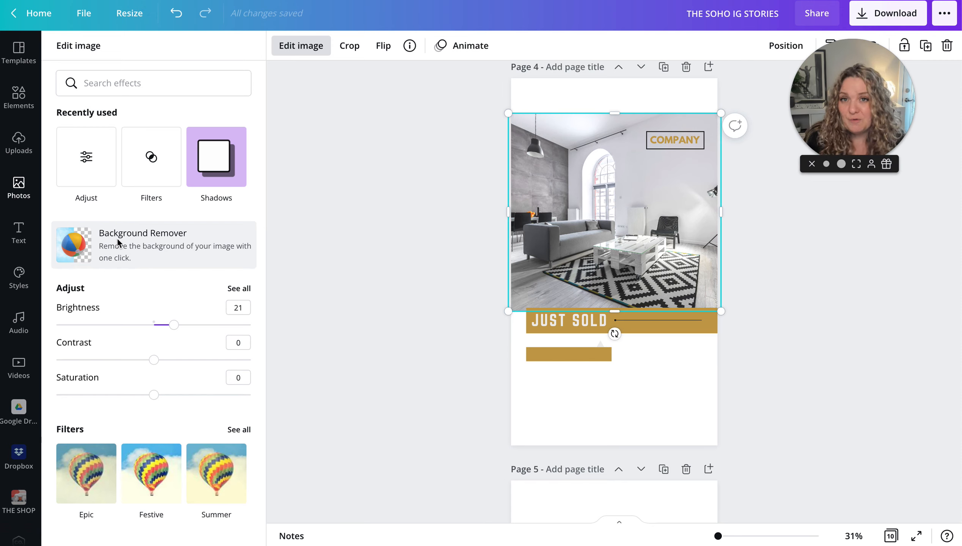
left_click(770, 210)
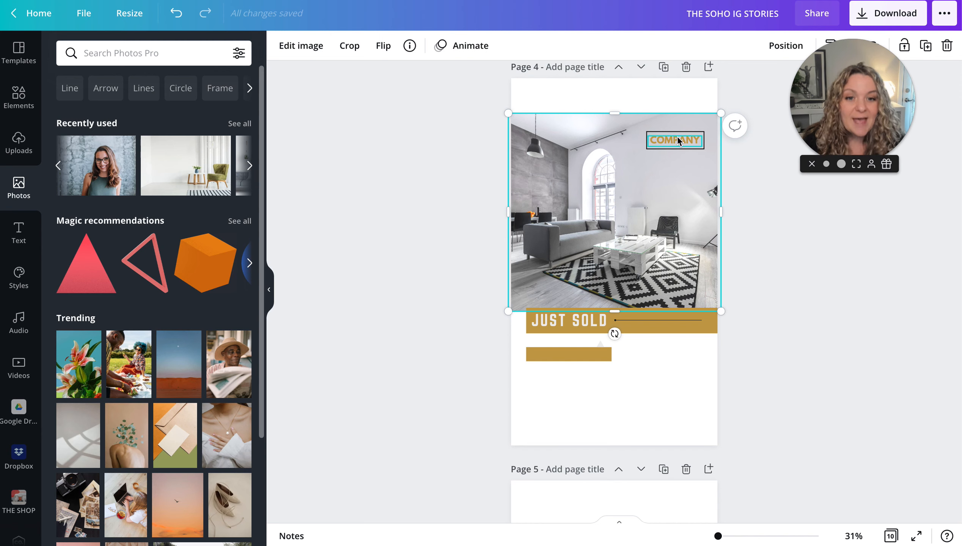
Move the "THIS" heading on page 5 and its line together slightly up, away from the upper bedroom photo
scroll(549, 232, "down", 5)
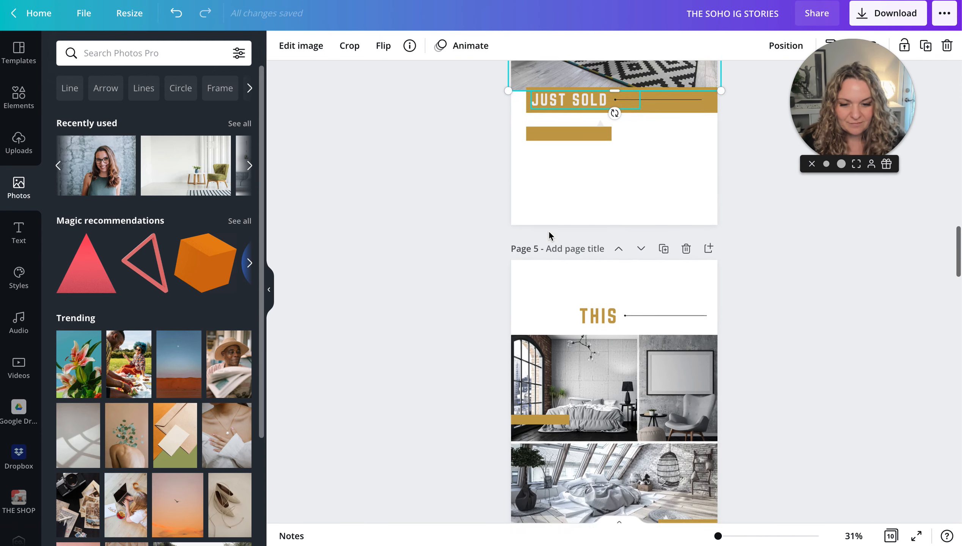
scroll(549, 229, "down", 7)
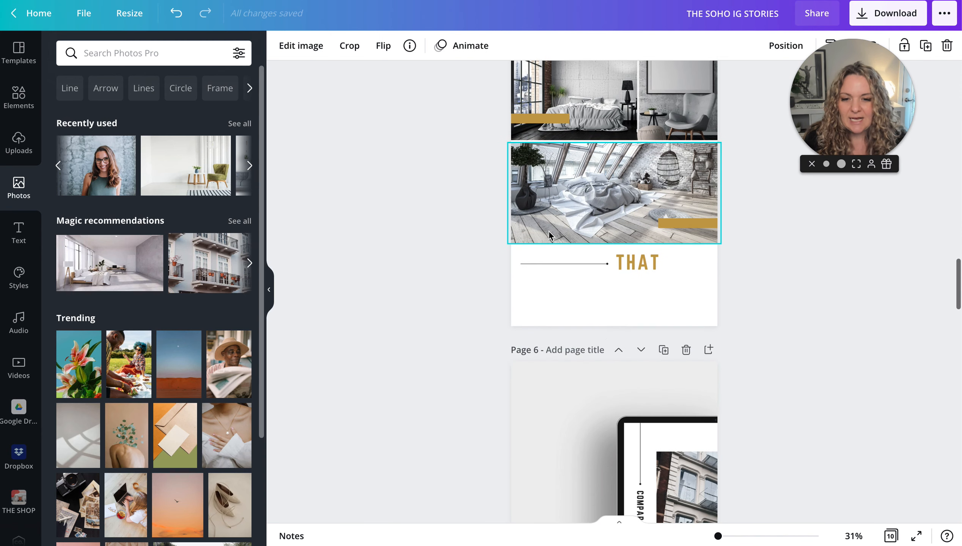
scroll(548, 230, "up", 4)
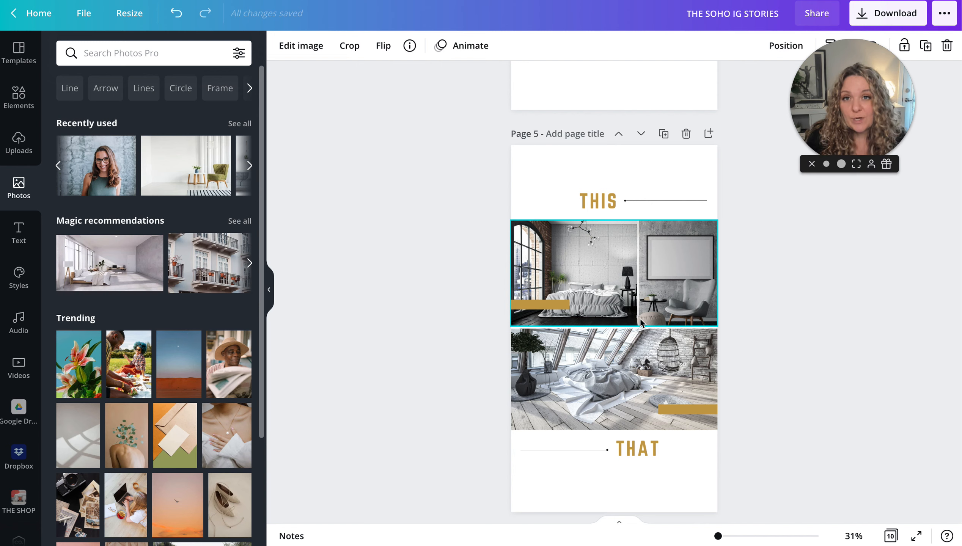
left_click(600, 197)
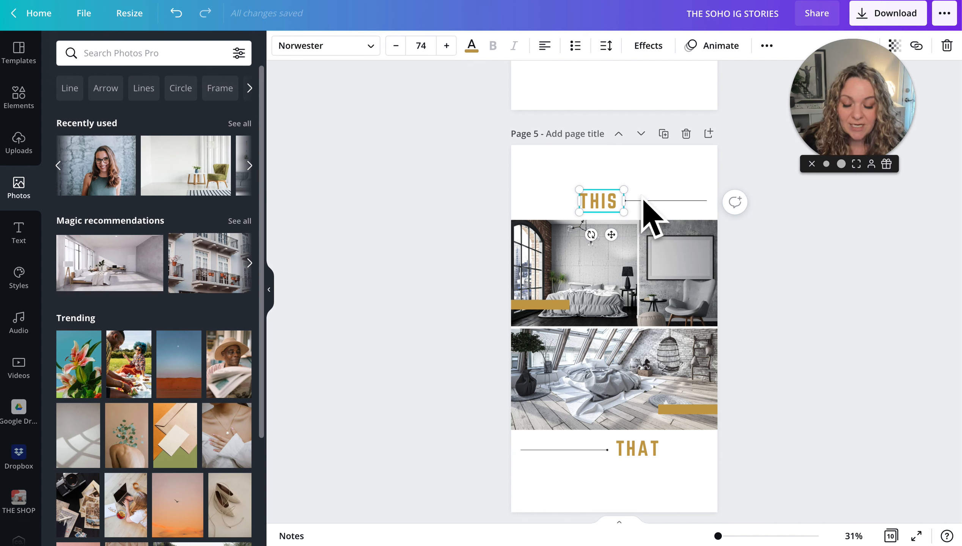
left_click(653, 198)
left_click(613, 201)
left_click(658, 200, "shift")
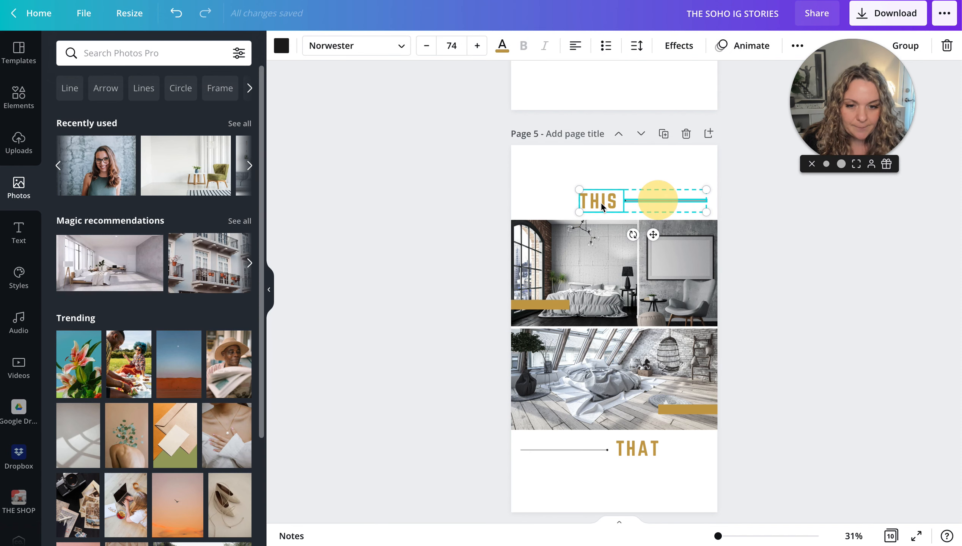
left_click_drag(601, 202, 602, 187)
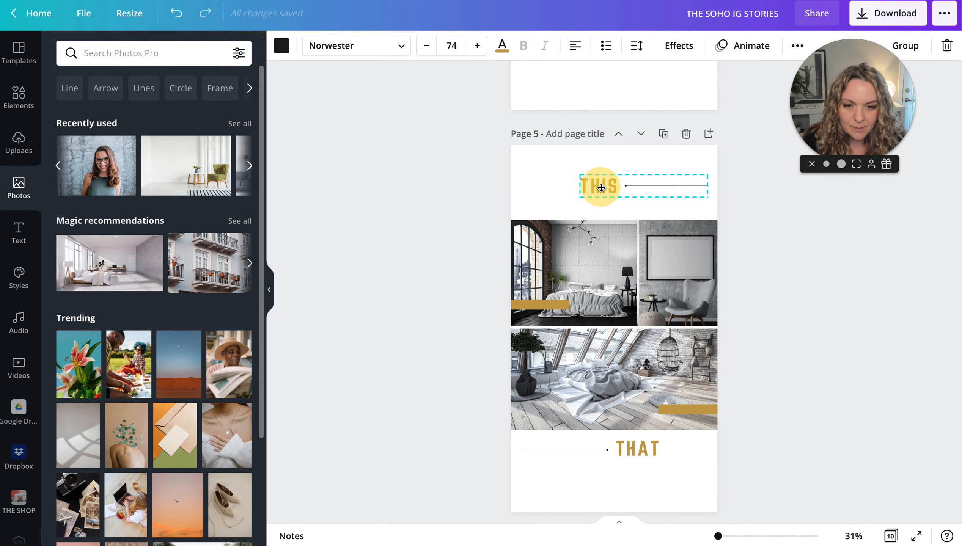
Move the "THAT" heading on page 5 and its line together slightly down, away from the lower photo
left_click(647, 450)
left_click(594, 450, "shift")
left_click_drag(644, 458, 644, 482)
Shift the lower bedroom photo on page 5 down towards "THAT" and shorten the upper photo slightly from its bottom edge
left_click(614, 396)
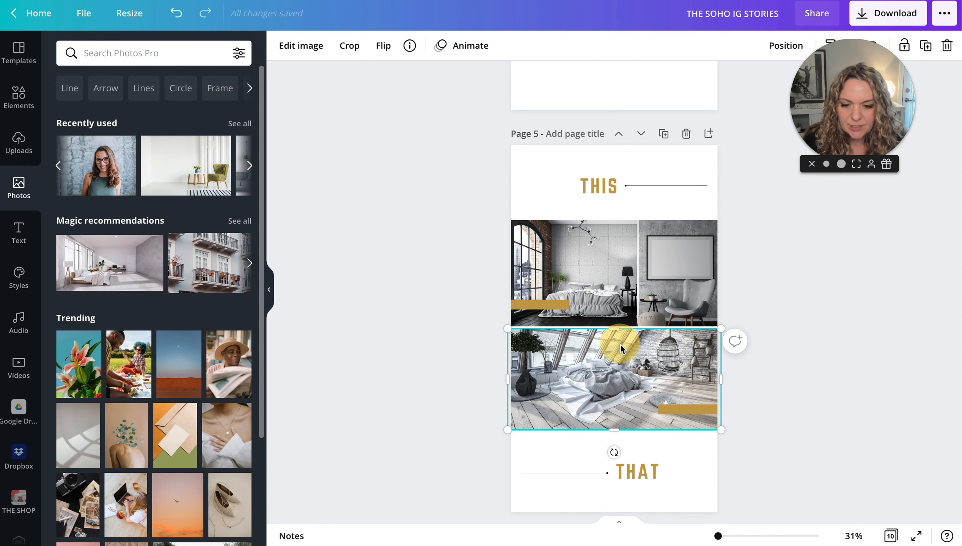
left_click_drag(620, 344, 639, 382)
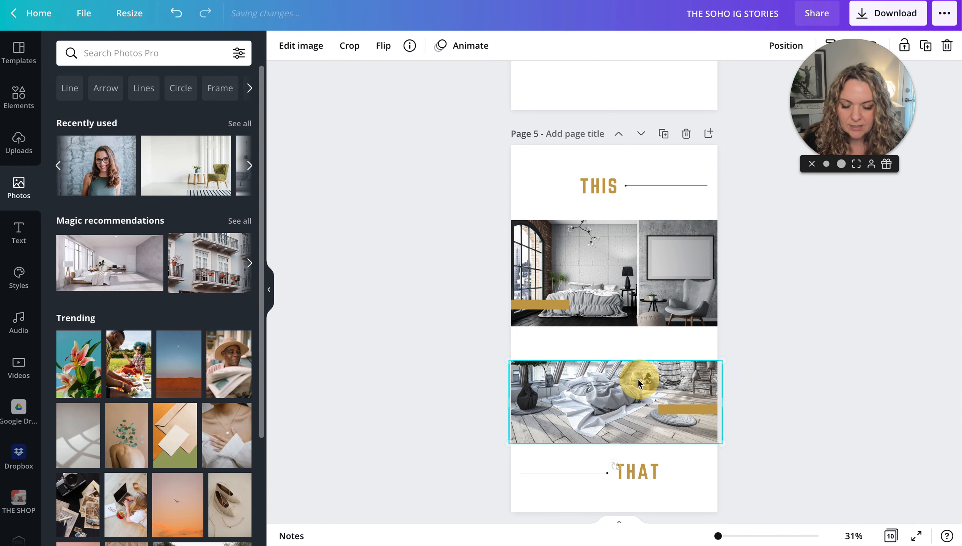
left_click(619, 294)
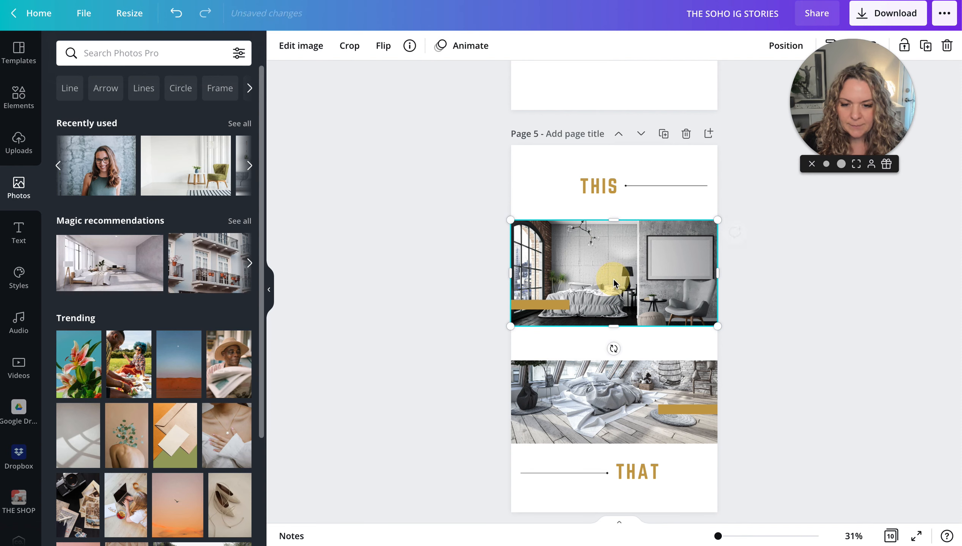
left_click_drag(612, 326, 610, 316)
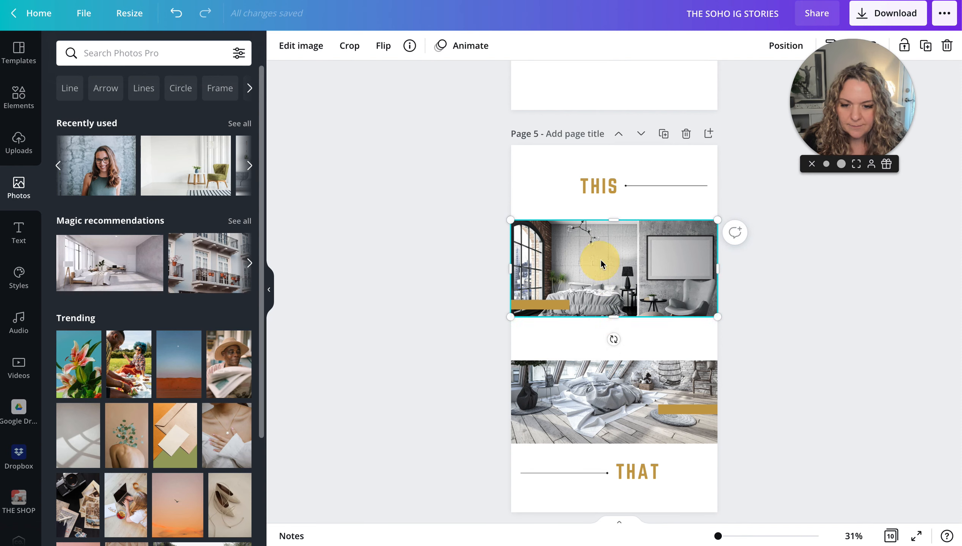
scroll(612, 413, "up", 3)
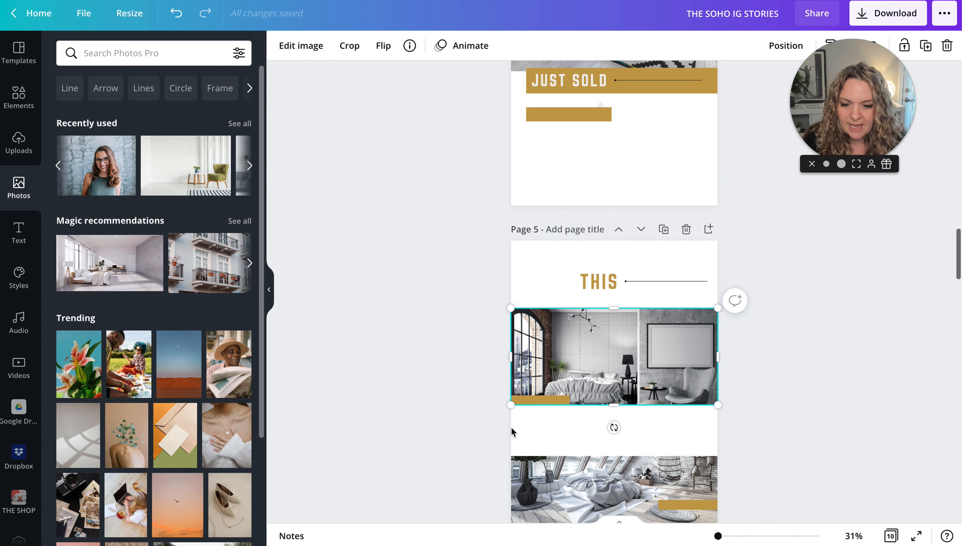
left_click(414, 431)
Extend the lower photo's top edge upwards and the upper photo's bottom edge downwards until only a narrow gap separates them
scroll(496, 420, "down", 3)
left_click(632, 330)
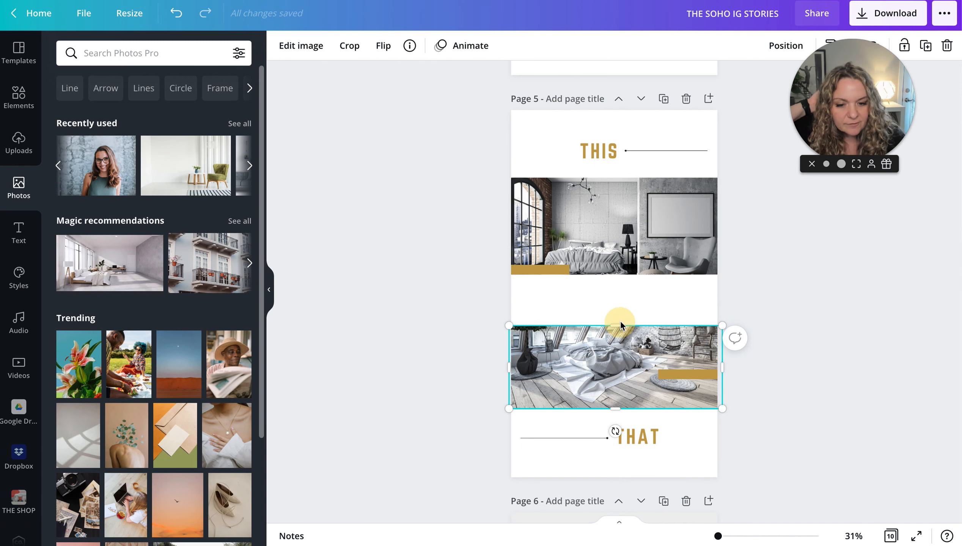
left_click_drag(620, 321, 611, 298)
left_click(609, 296)
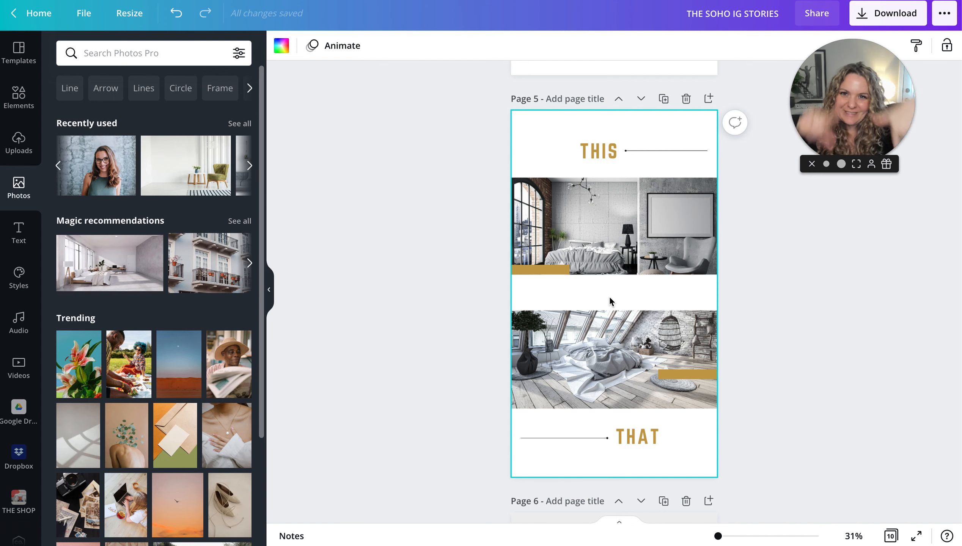
left_click(574, 349)
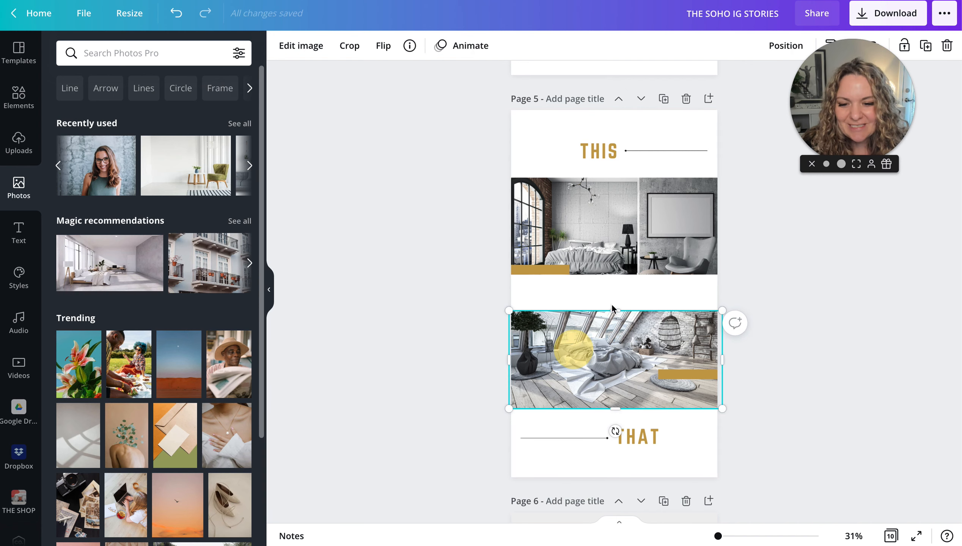
left_click_drag(615, 308, 619, 289)
left_click(617, 261)
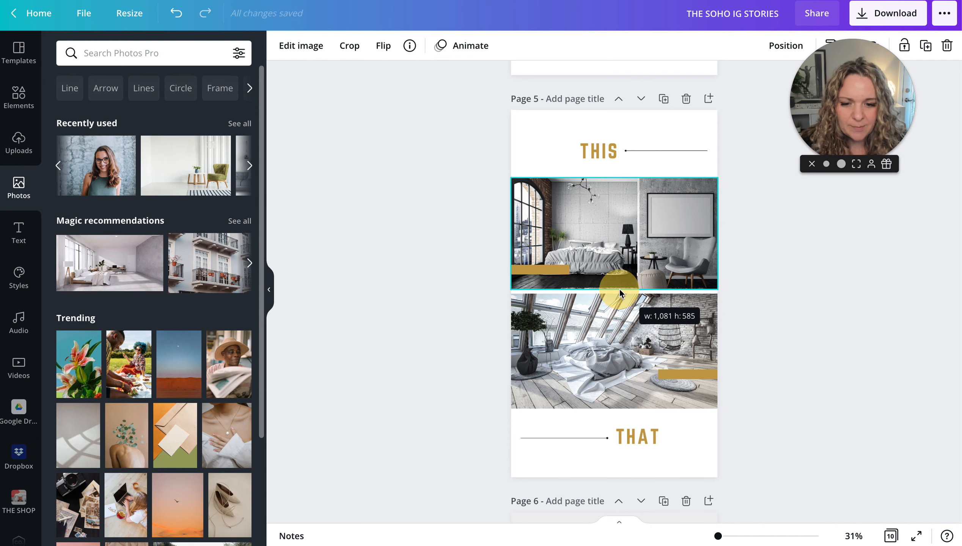
left_click(483, 302)
Scale down and reposition the tablet background image within its crop on page 6 so the entire tablet fits on the page
scroll(607, 332, "down", 5)
scroll(606, 333, "down", 3)
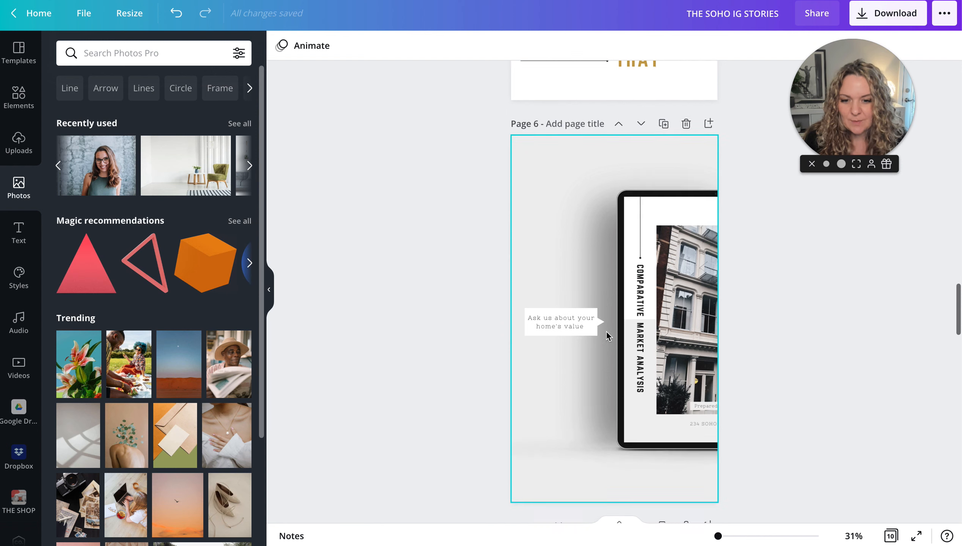
left_click(646, 275)
left_click(647, 168)
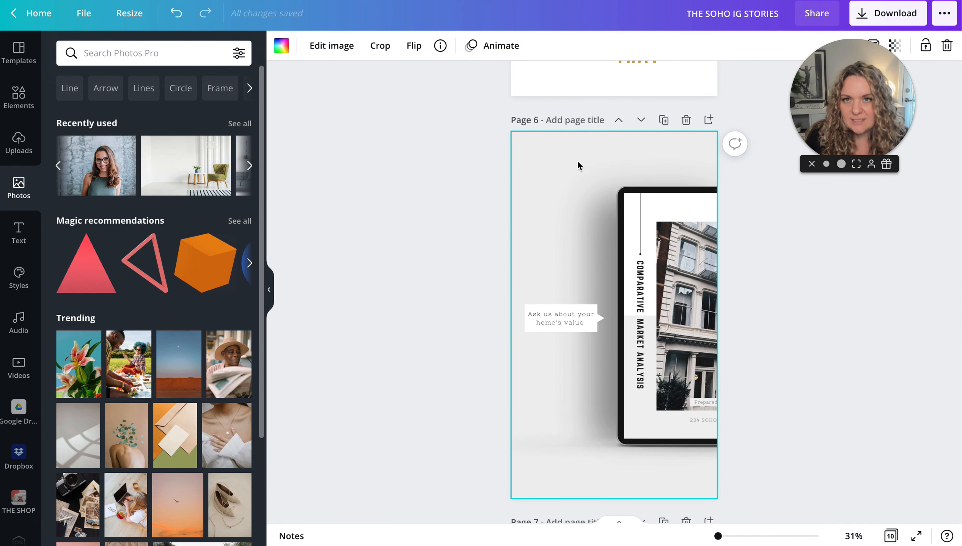
double_click(577, 160)
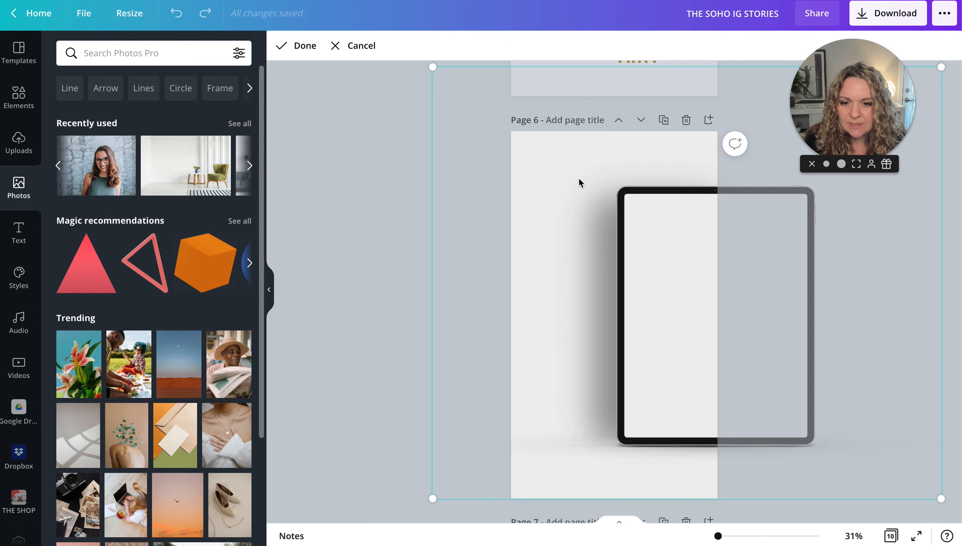
left_click_drag(578, 178, 554, 194)
left_click_drag(414, 81, 664, 254)
left_click_drag(741, 280, 692, 269)
left_click_drag(734, 309, 689, 304)
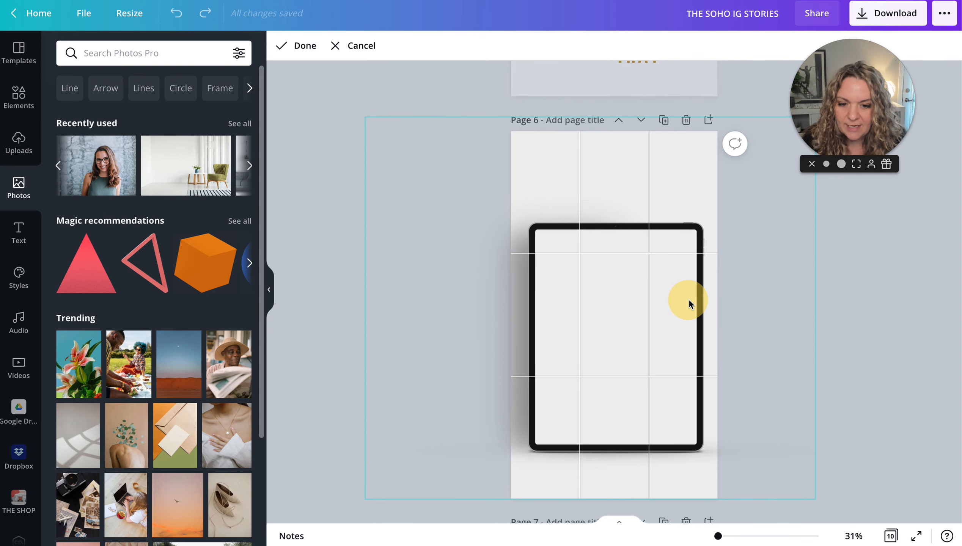
left_click(325, 322)
Move the "COMPARATIVE MARKET ANALYSIS" cover onto the tablet, scale it down and trim its right edge to fit the screen
left_click_drag(650, 221, 573, 256)
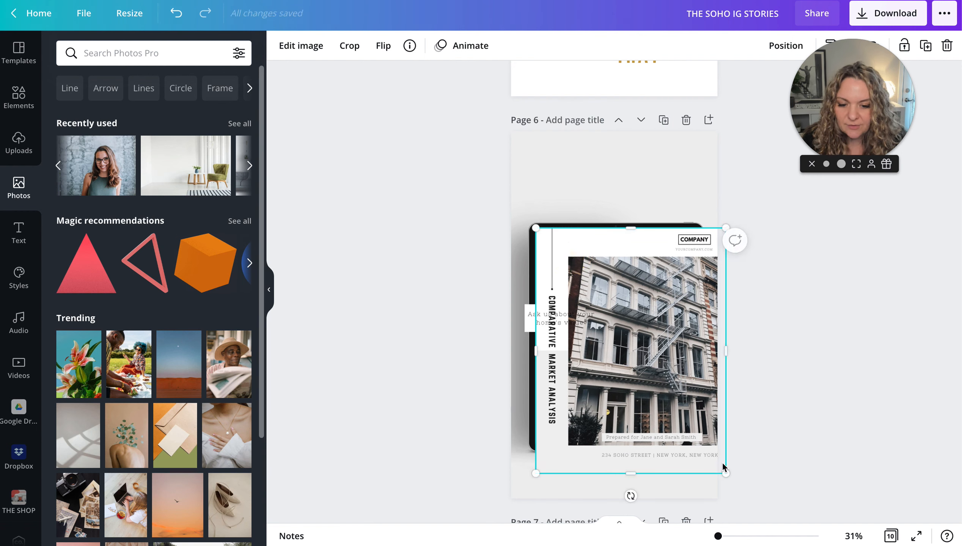
left_click_drag(726, 473, 704, 447)
left_click_drag(706, 339, 695, 338)
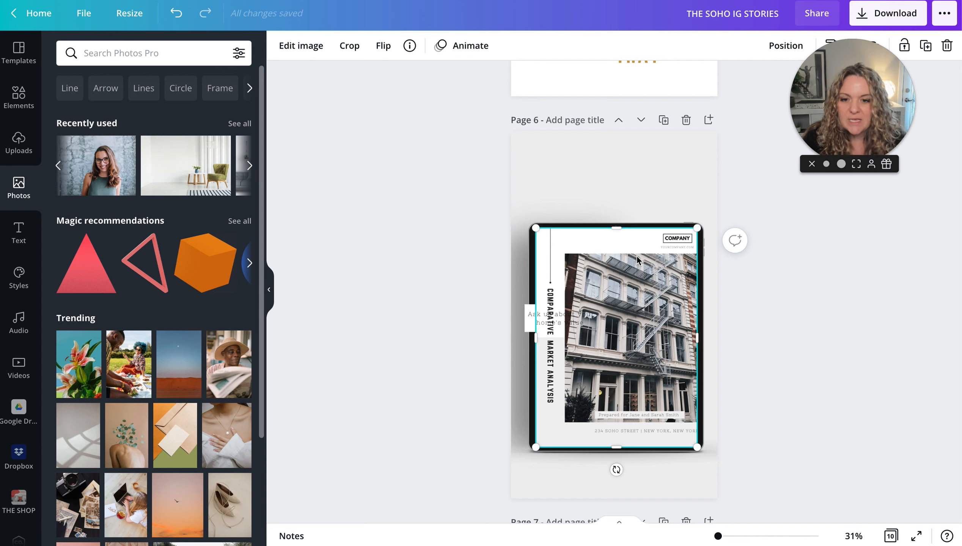
left_click_drag(536, 228, 537, 226)
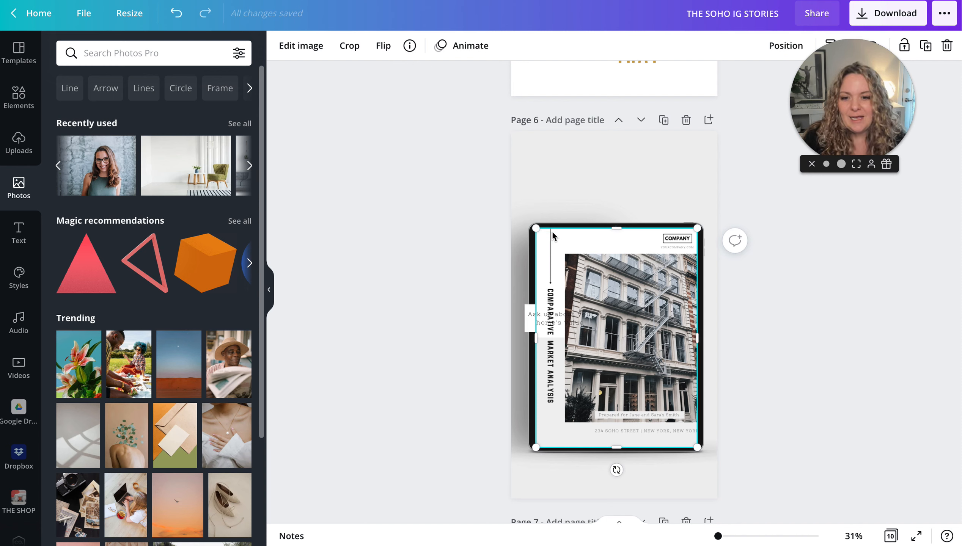
left_click(486, 250)
Move the "Ask us about your home's value" text and its white box into the empty area above the tablet
left_click(536, 308)
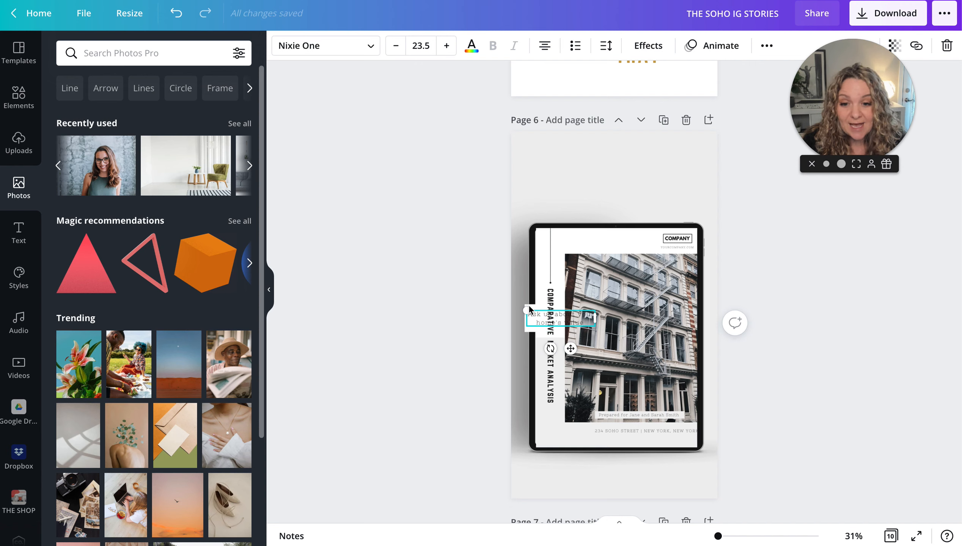
left_click_drag(532, 308, 603, 185)
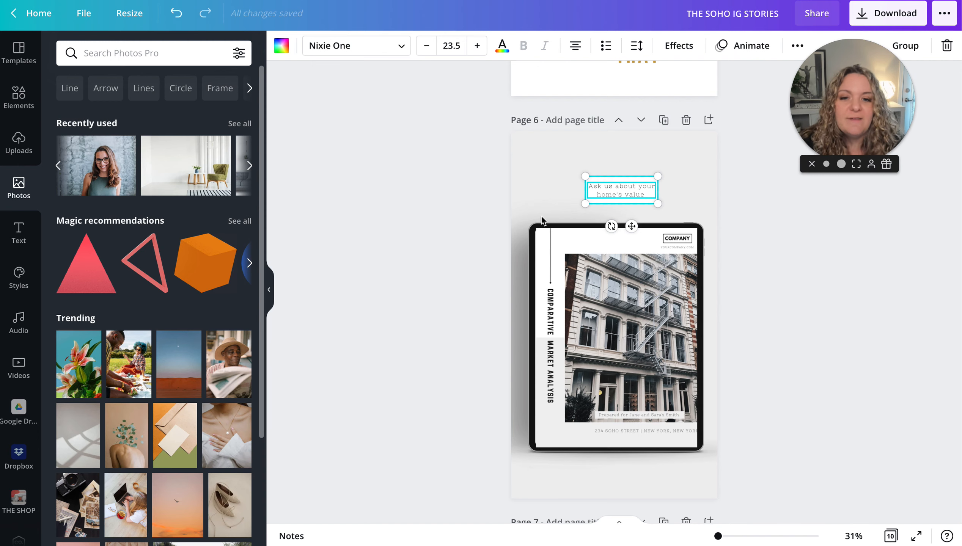
left_click(487, 235)
Recolour the vertical "OPEN" text on page 7 with the white from the FOURTH STREET COLOURS palette
scroll(488, 236, "down", 2)
scroll(488, 236, "down", 12)
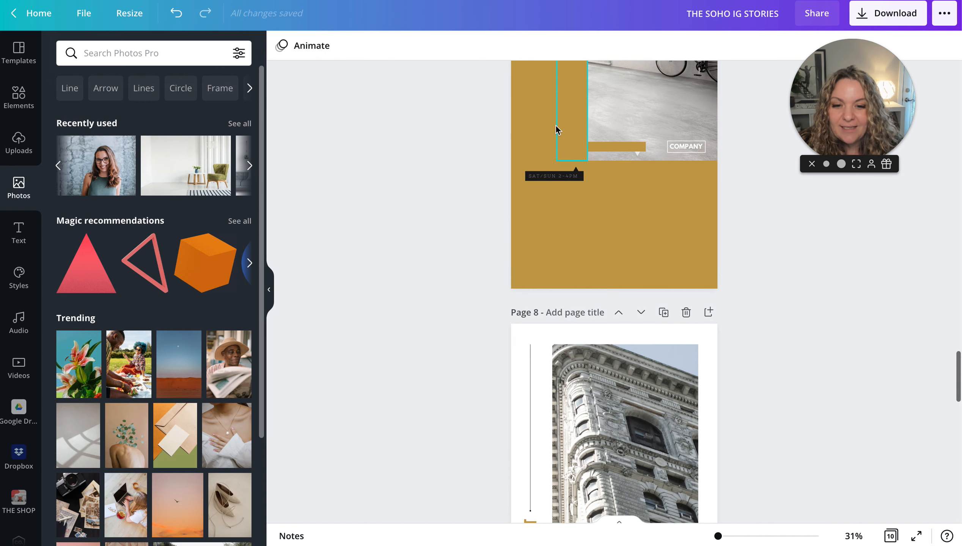
scroll(558, 128, "up", 2)
left_click(574, 189)
double_click(574, 189)
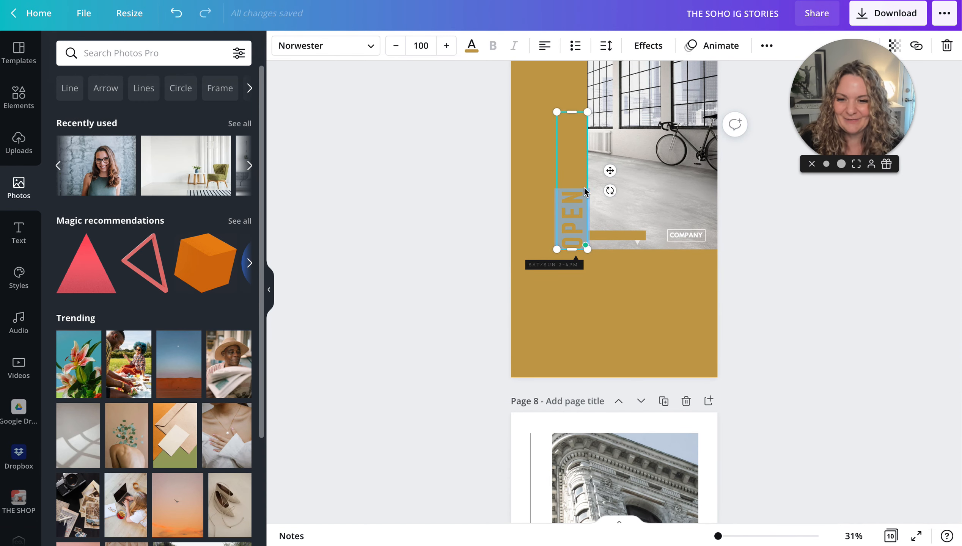
left_click(471, 45)
left_click(238, 200)
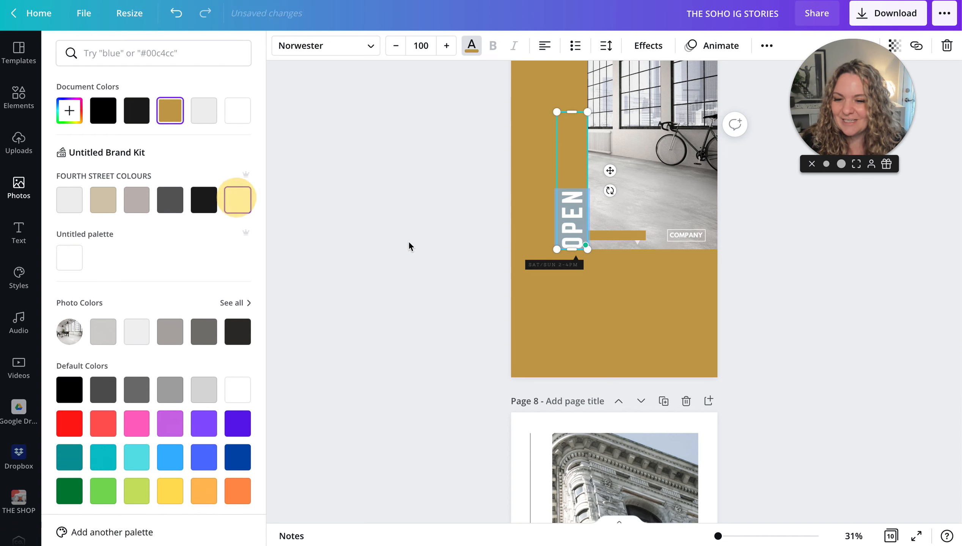
left_click(408, 244)
Recolour the "HOUSE" text on page 7 with the white from the FOURTH STREET COLOURS palette
left_click(618, 267)
double_click(618, 267)
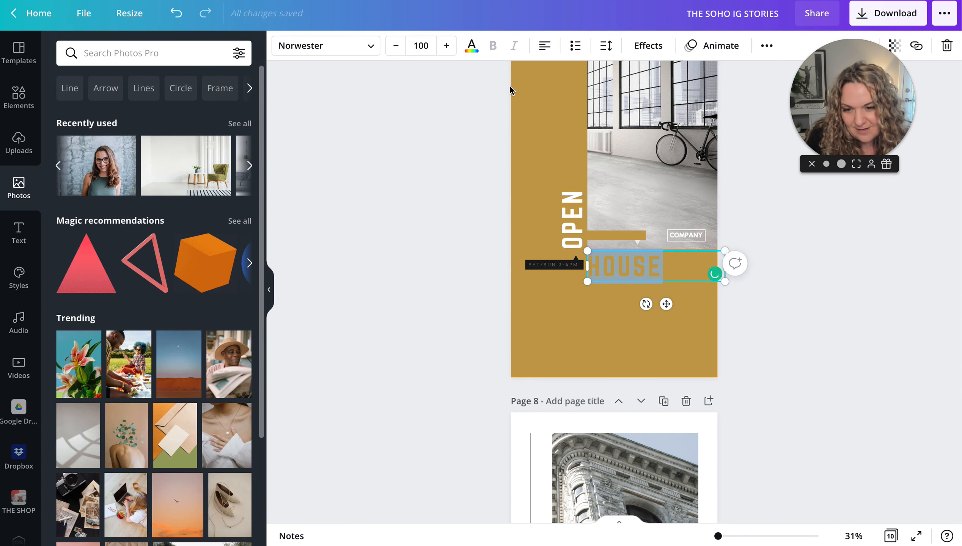
left_click(471, 46)
left_click(237, 200)
left_click(392, 192)
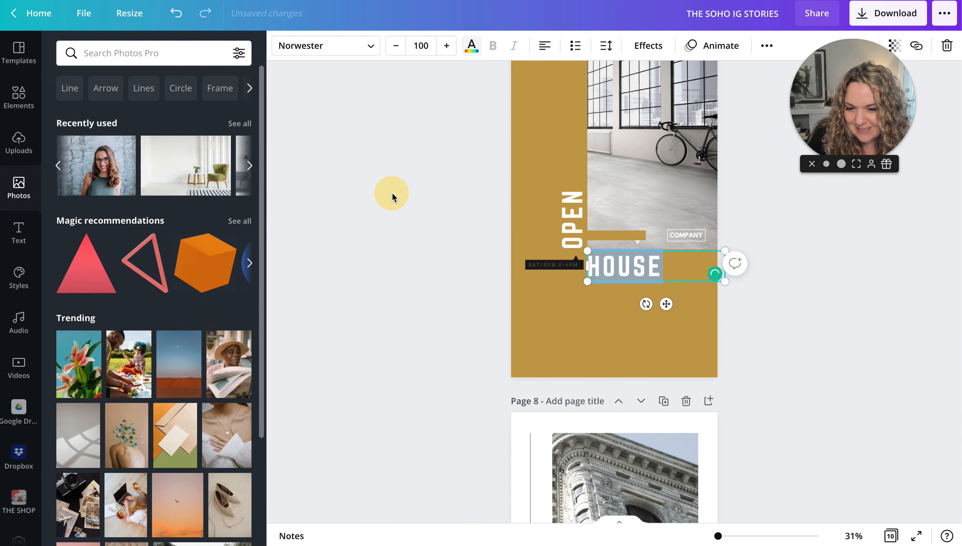
Review page 7 and the remaining pages through page 10, and examine the whole design in the page grid overview
scroll(441, 178, "down", 2)
scroll(442, 177, "up", 3)
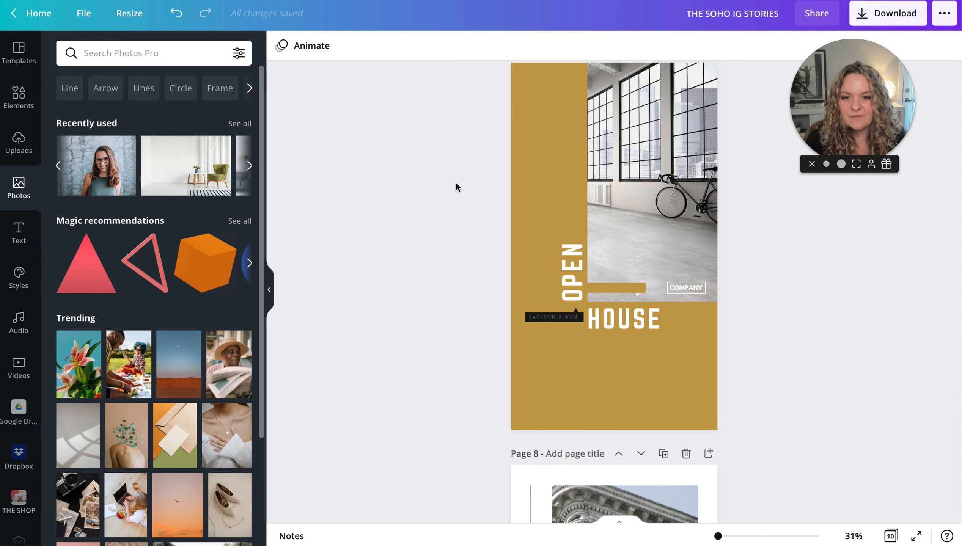
scroll(457, 183, "down", 8)
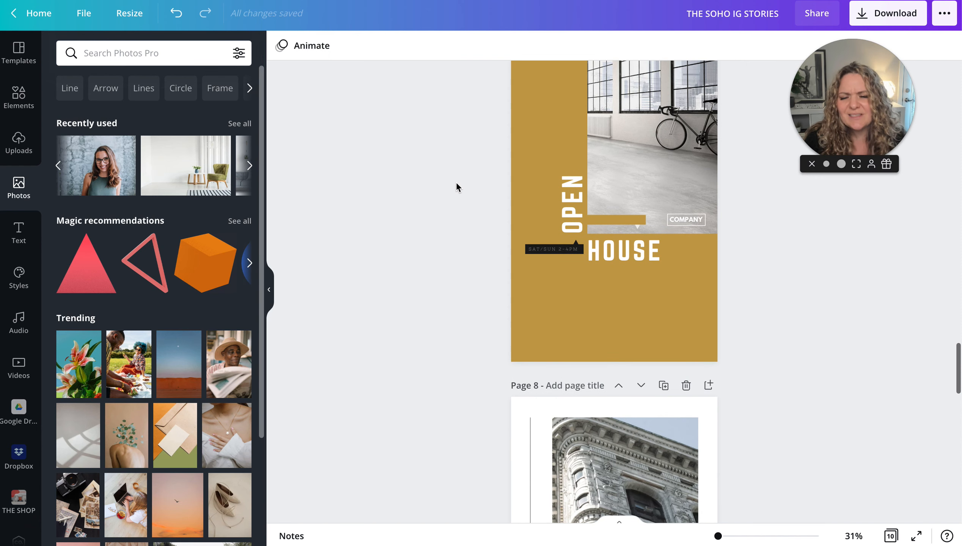
scroll(457, 183, "down", 2)
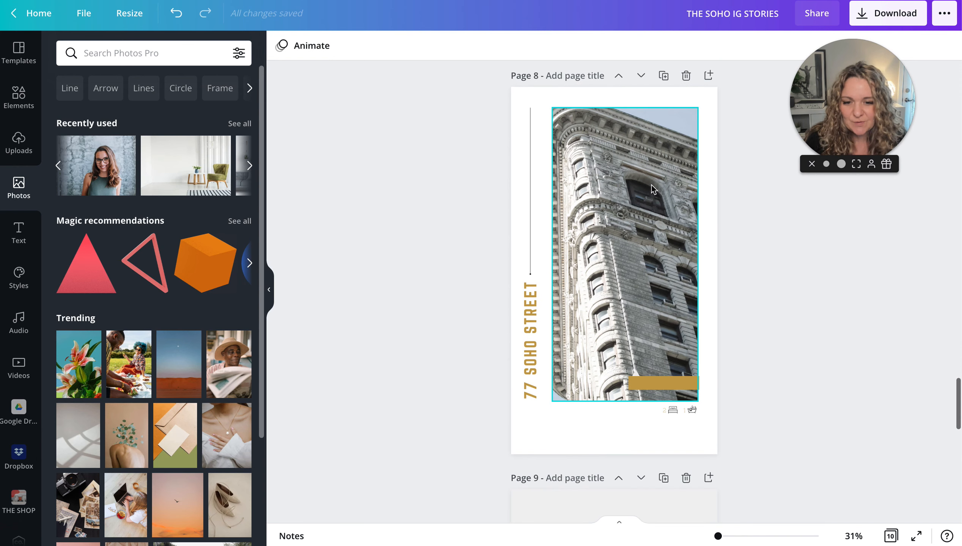
scroll(652, 185, "down", 5)
scroll(651, 184, "down", 10)
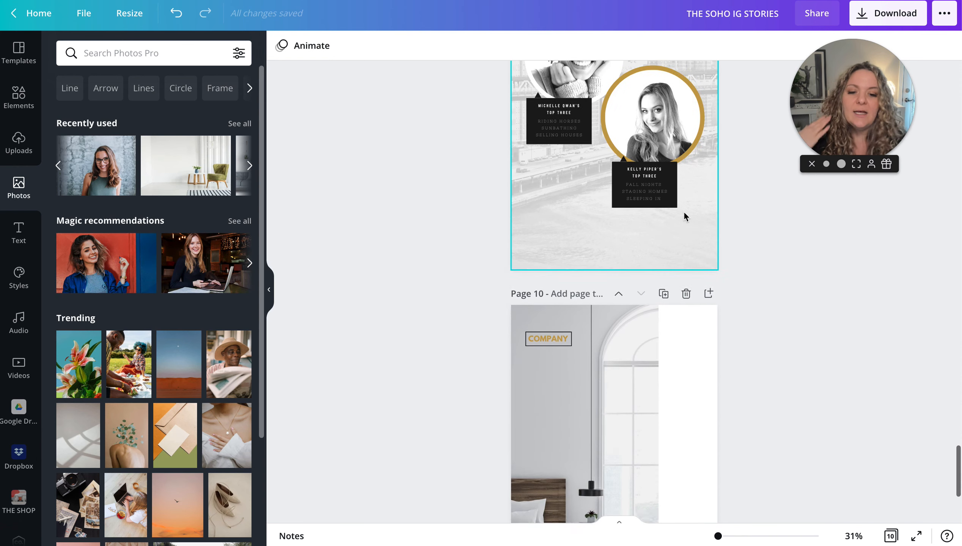
left_click(890, 536)
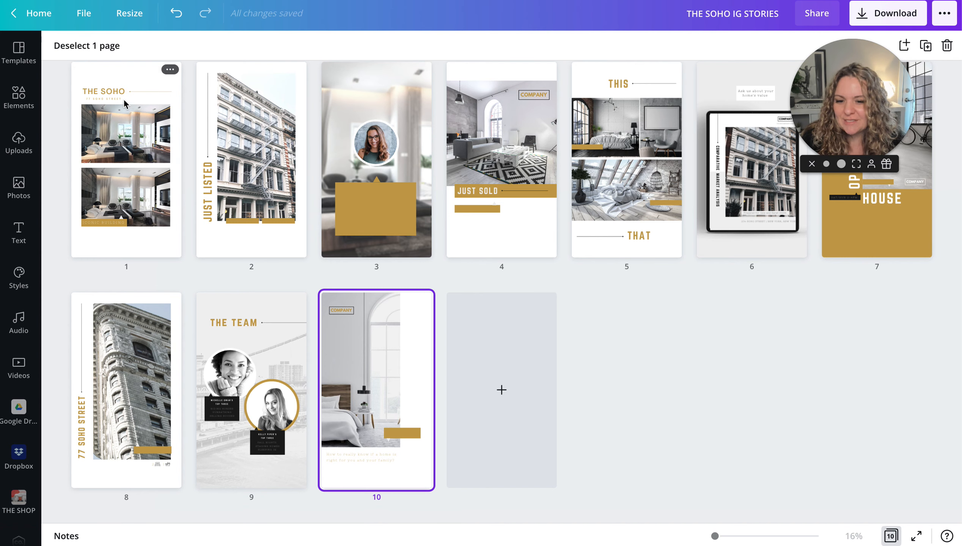
scroll(672, 341, "up", 1)
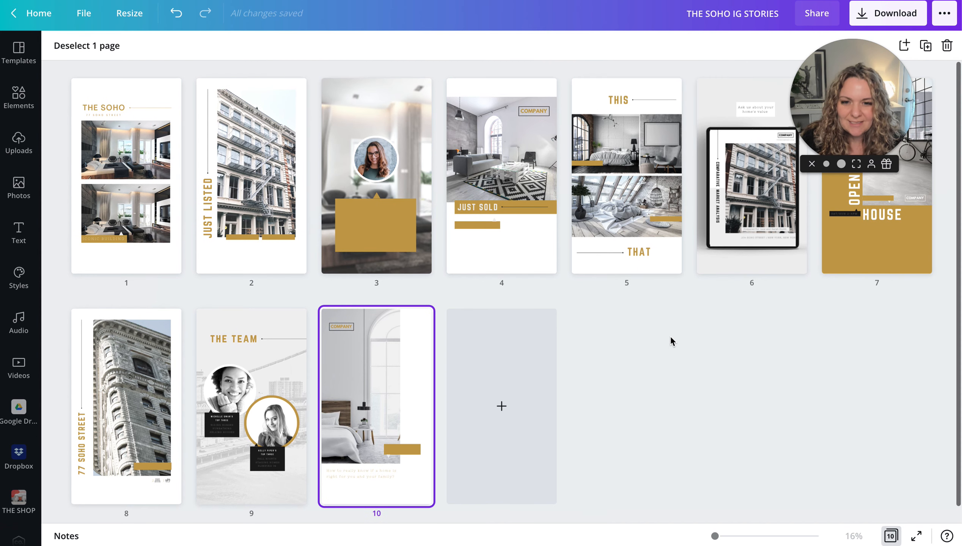
Return to page 1, try the Fade, Photo Zoom and Drift page animations, and apply Stomp to the page
left_click(890, 536)
scroll(695, 211, "up", 15)
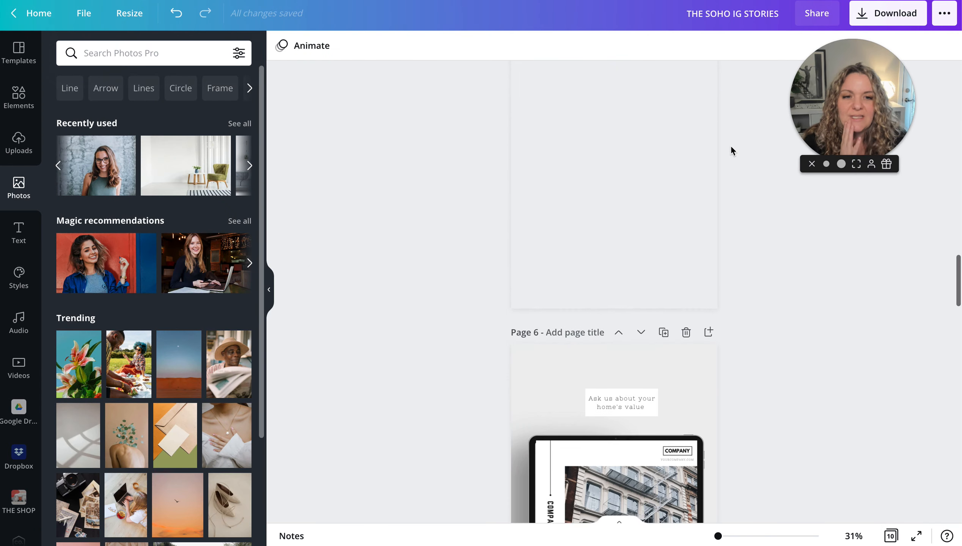
scroll(732, 149, "up", 2)
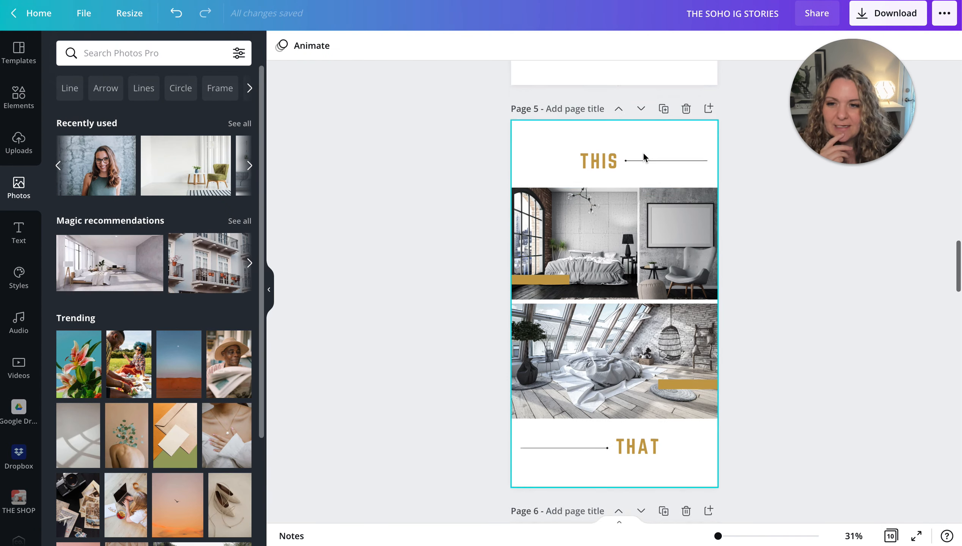
scroll(645, 157, "up", 12)
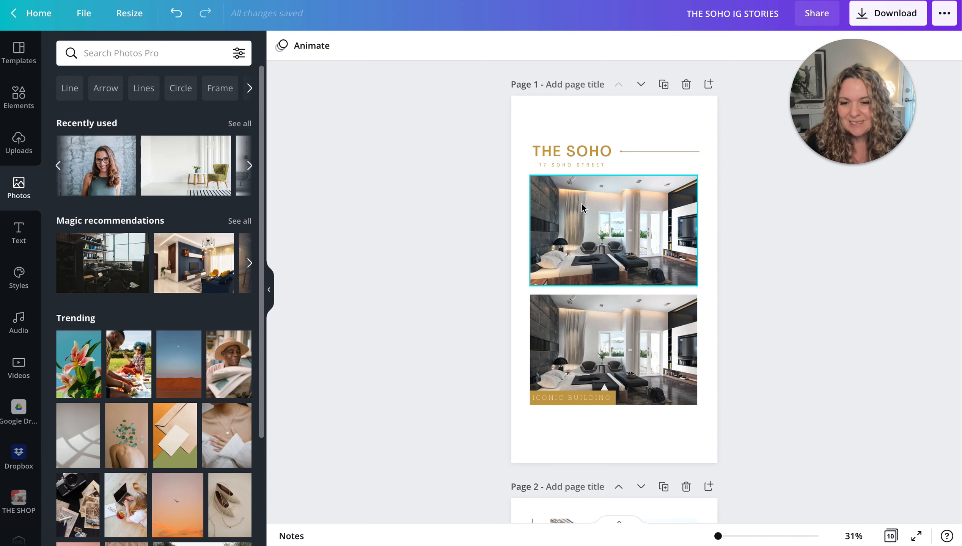
left_click(316, 45)
scroll(228, 213, "down", 2)
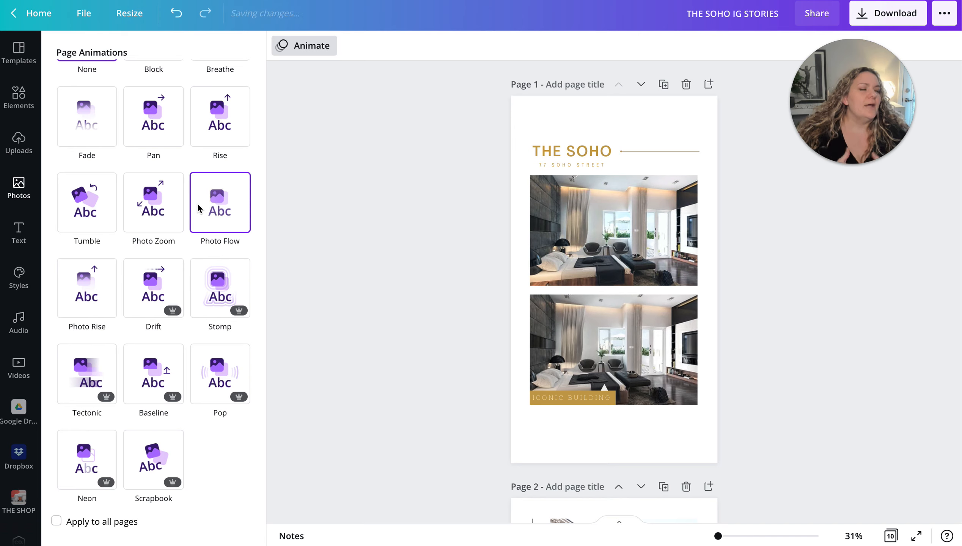
left_click(87, 115)
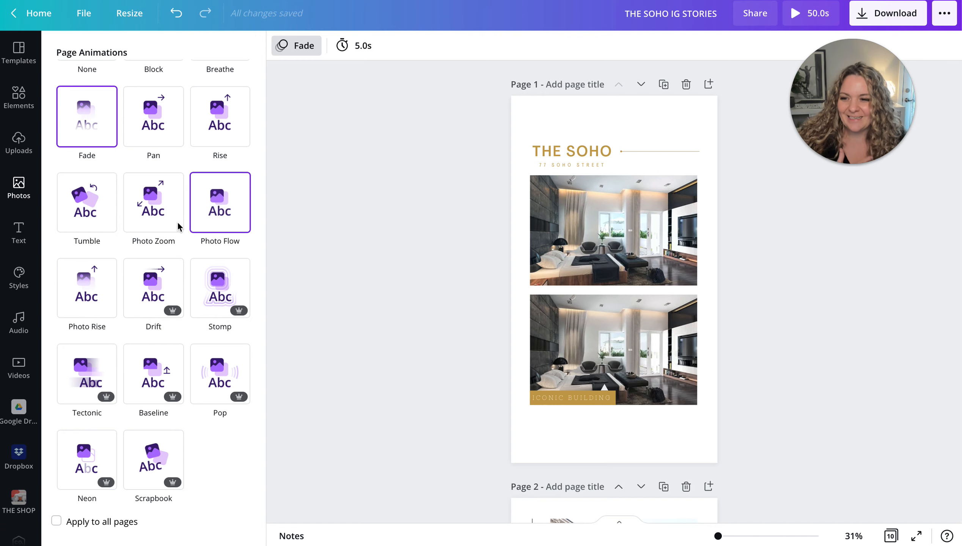
left_click(166, 216)
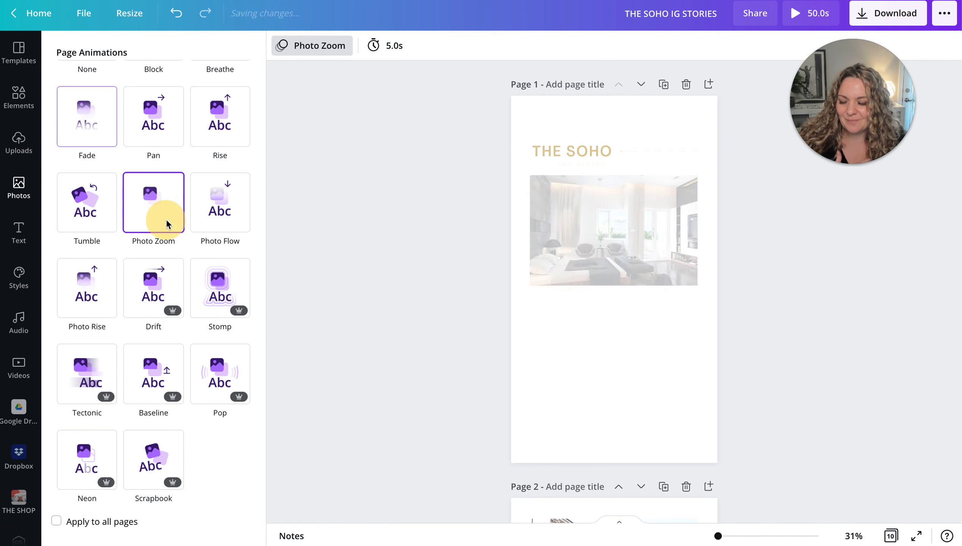
left_click(159, 297)
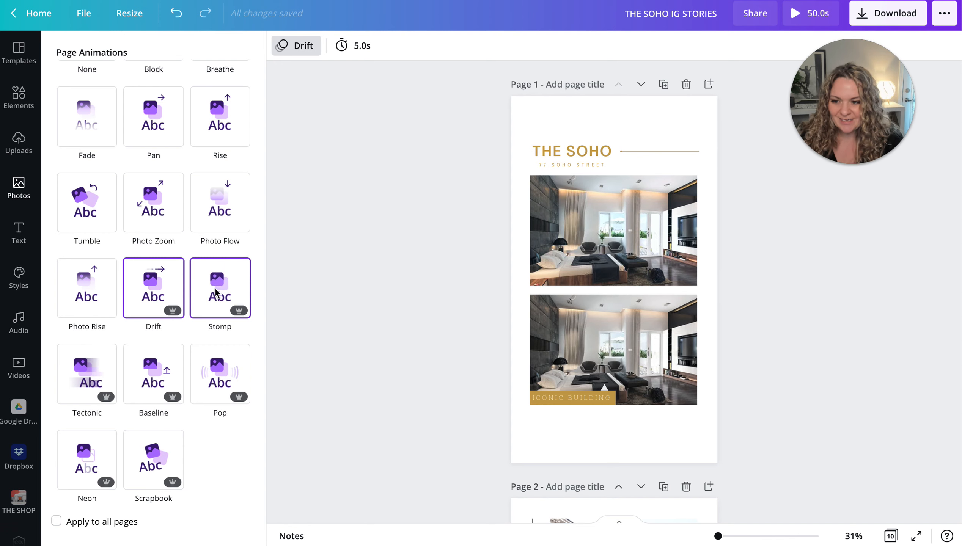
left_click(217, 298)
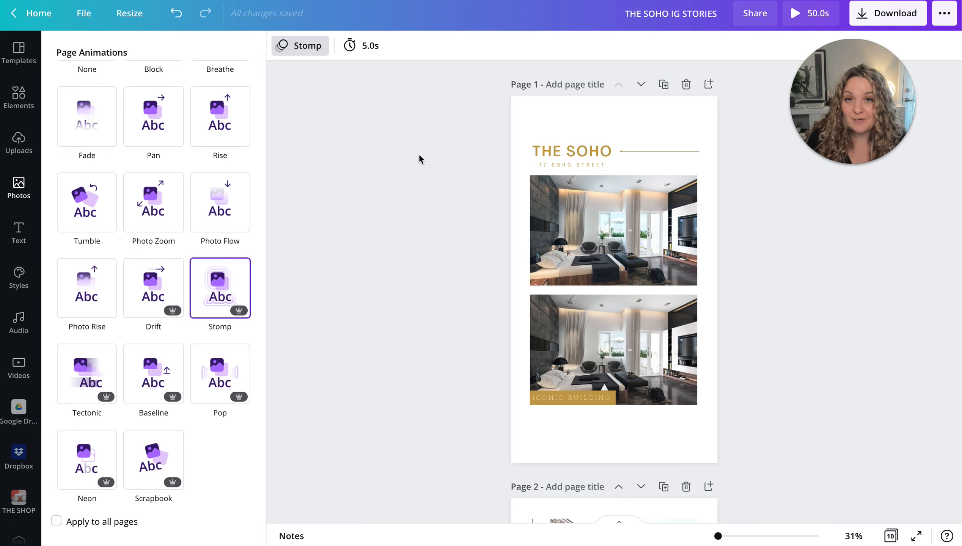
Try the Block and Bounce text animations on the "THE SOHO" title on page 1 and apply Burst
left_click(633, 262)
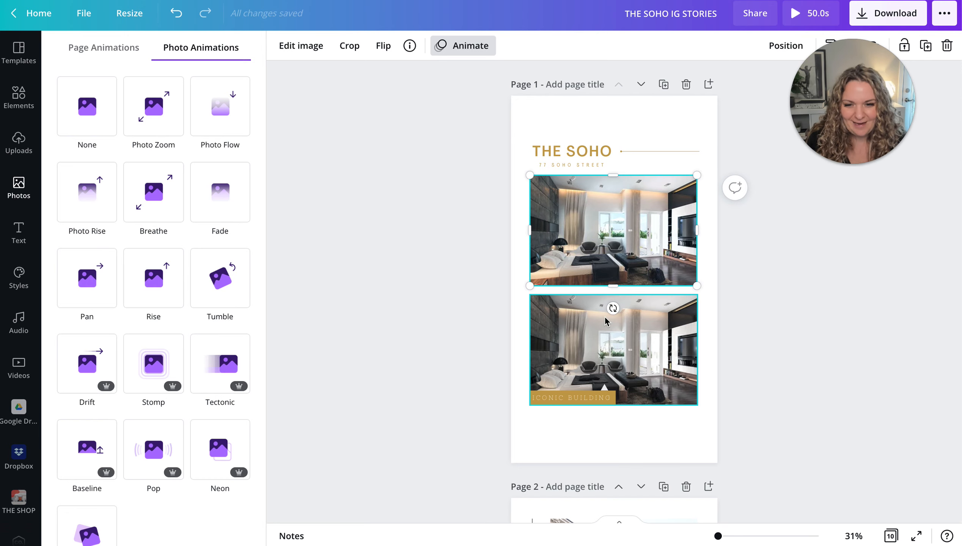
left_click(565, 158)
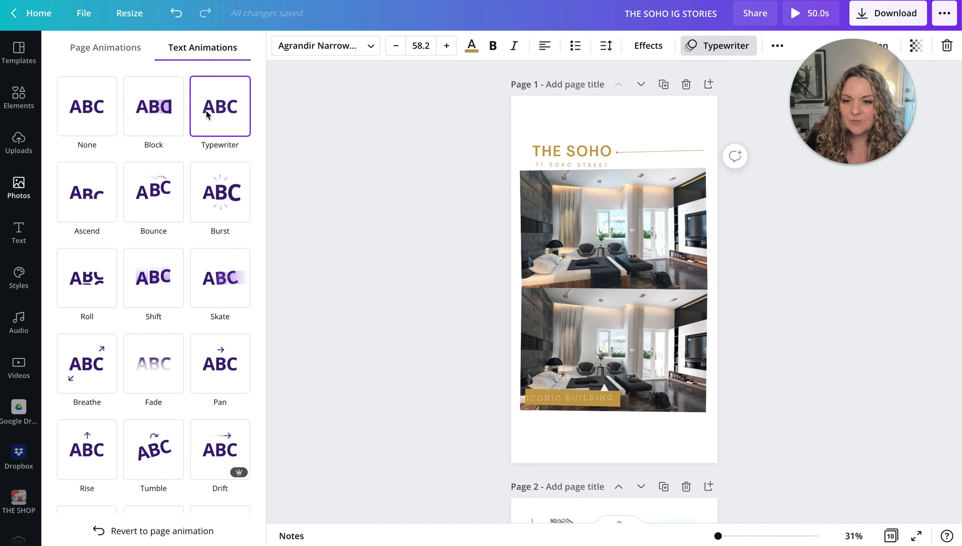
left_click(143, 118)
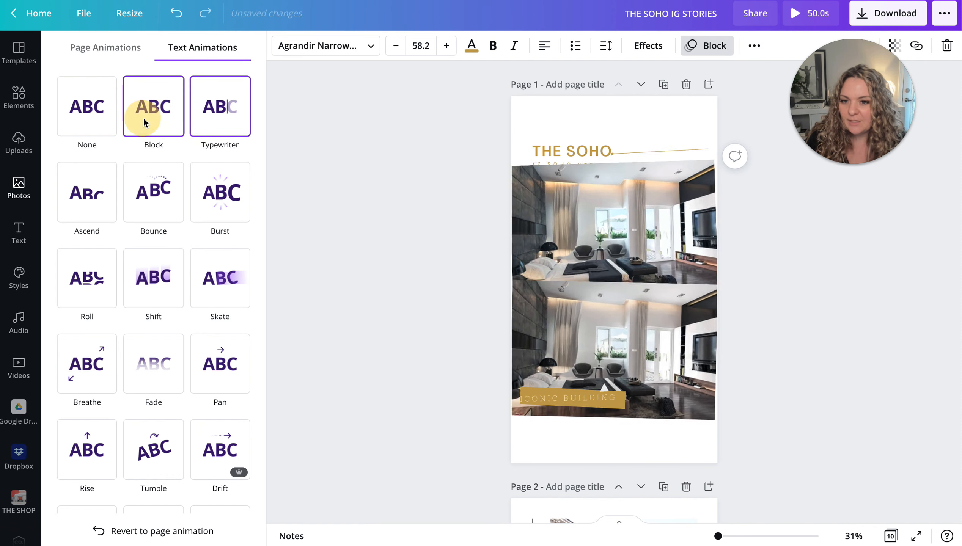
left_click(155, 191)
left_click(231, 195)
left_click(395, 207)
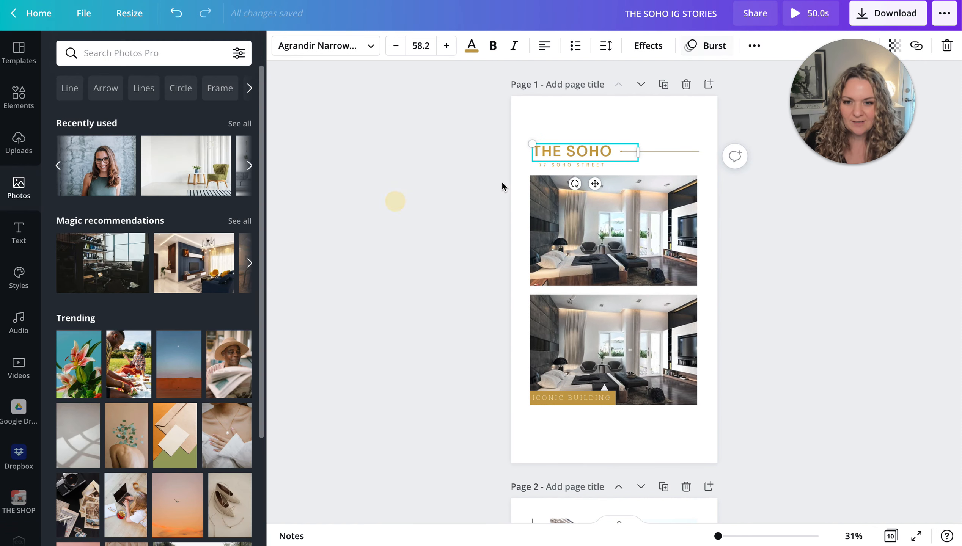
Set the timing of page 1 to 3.0 seconds
left_click(576, 112)
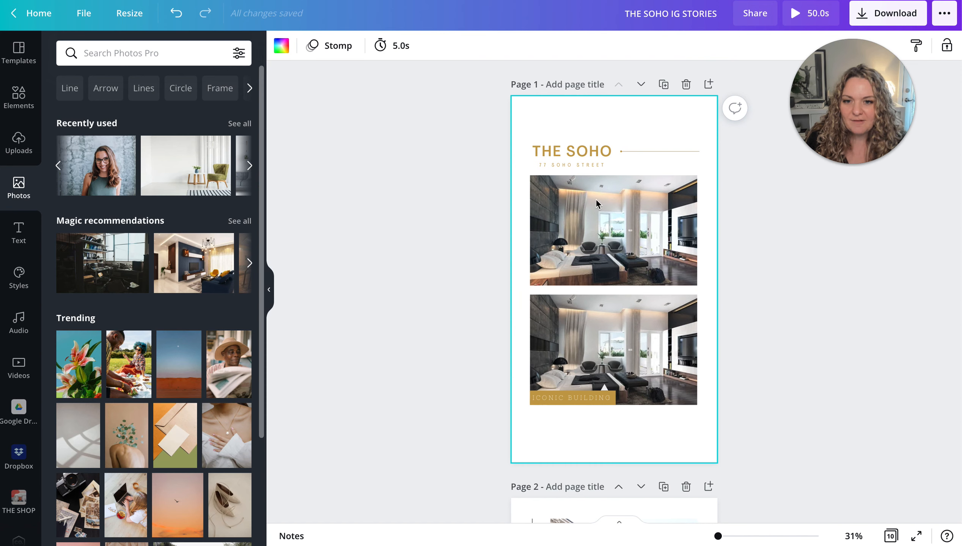
left_click(396, 48)
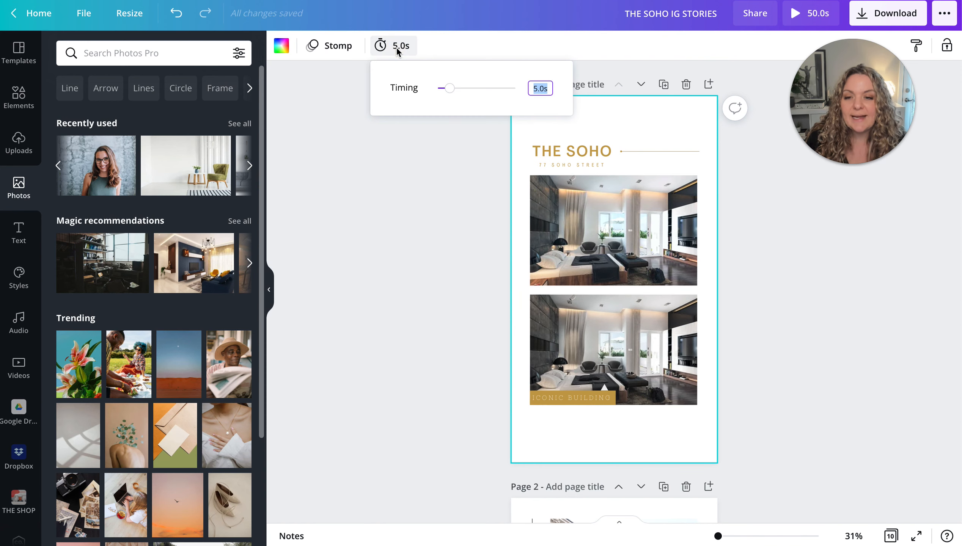
left_click(448, 88)
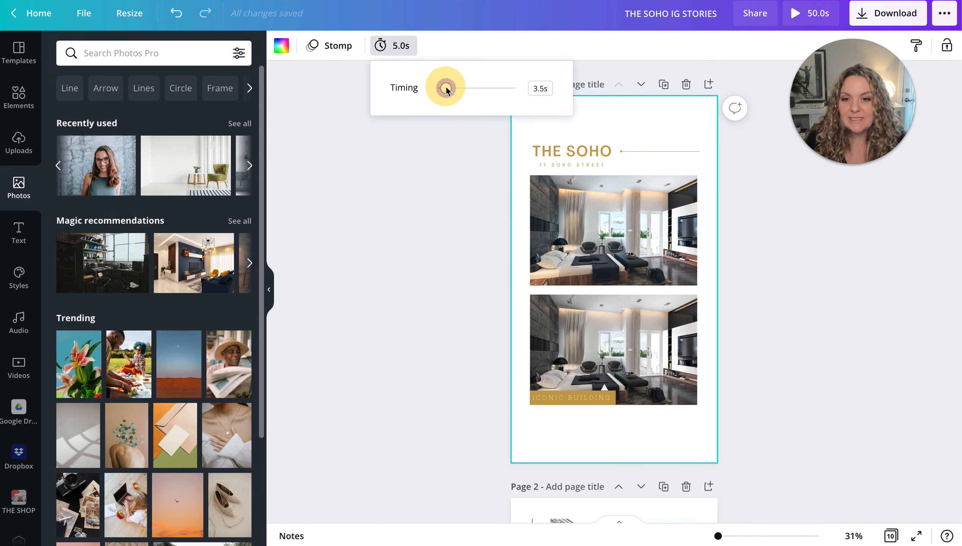
left_click(433, 181)
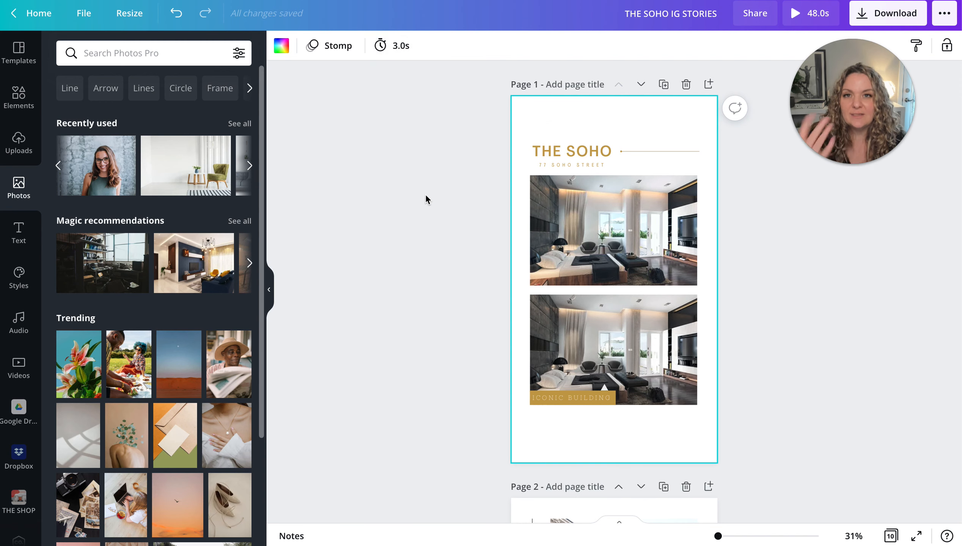
scroll(425, 194, "down", 10)
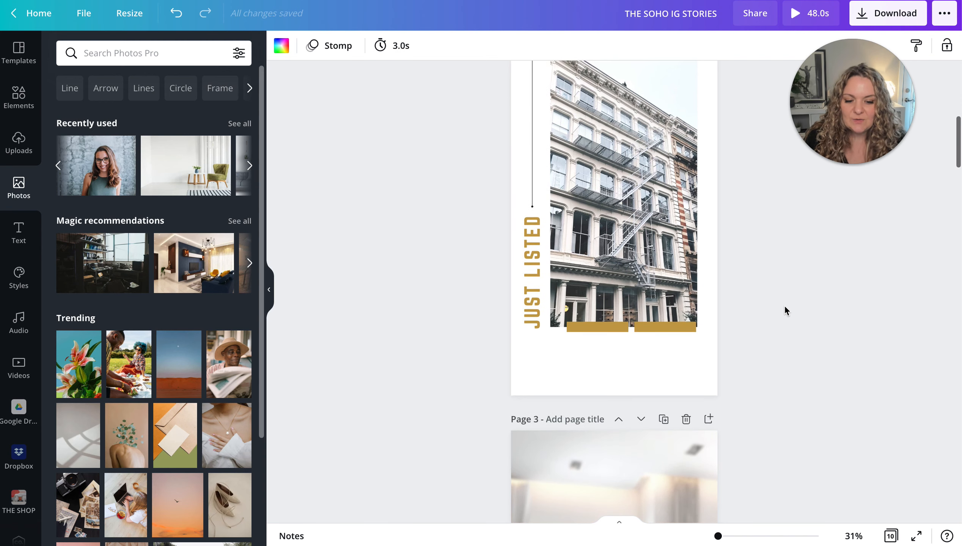
scroll(685, 327, "up", 10)
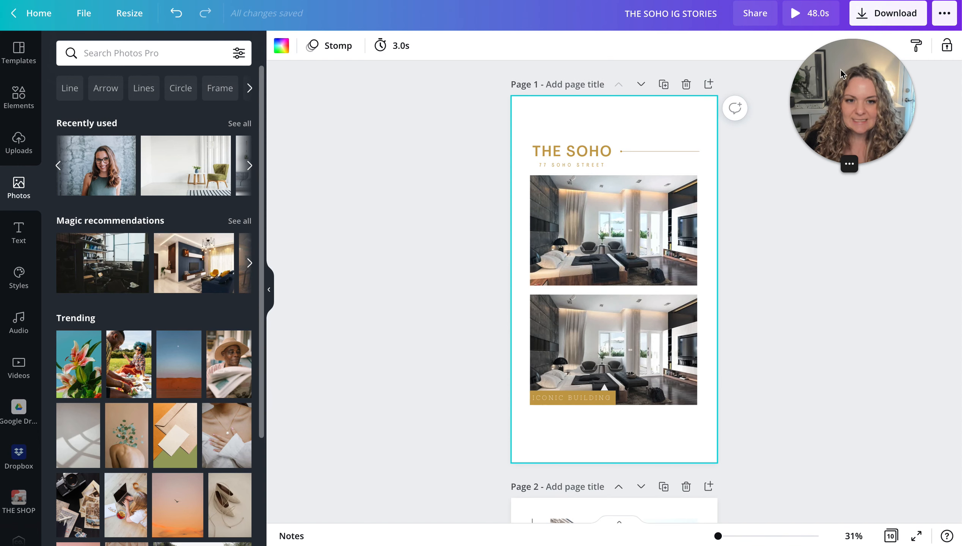
left_click_drag(840, 69, 409, 76)
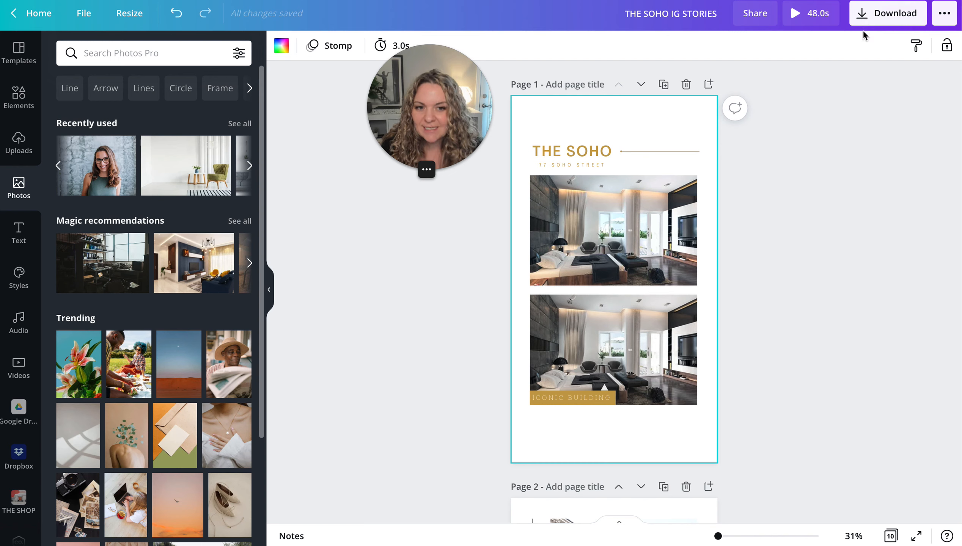
Open the download settings and set the file type to PNG
left_click(868, 12)
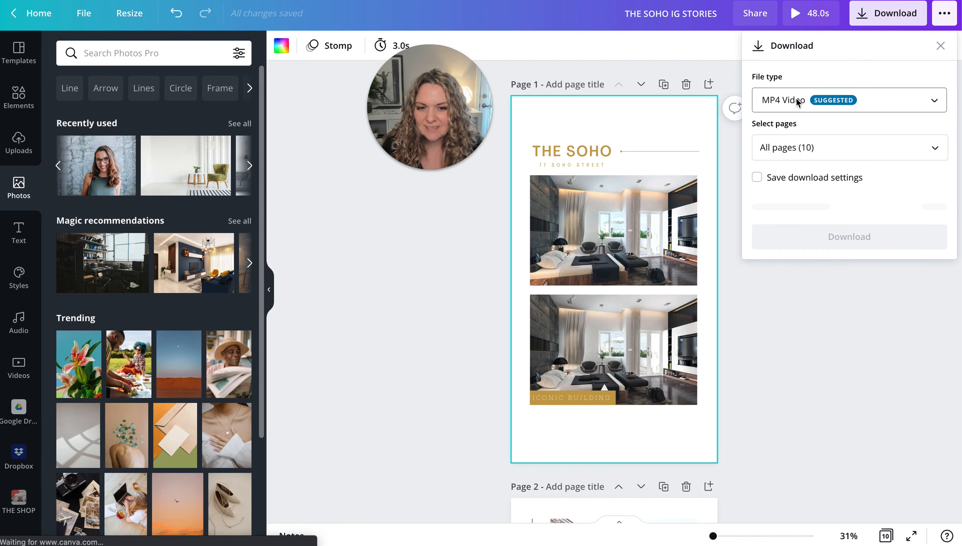
left_click(795, 99)
left_click(805, 24)
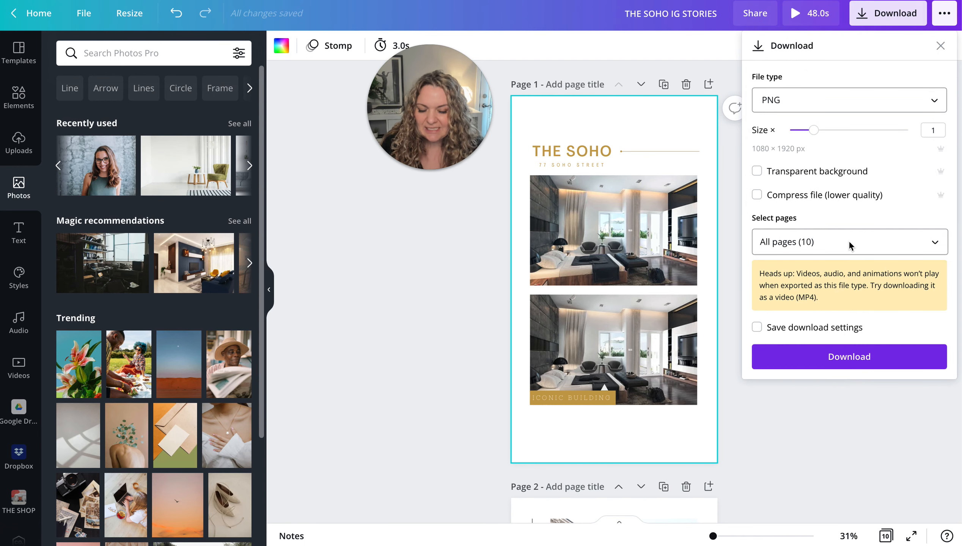
Limit the download to pages 2, 3 and 4 instead of all pages
left_click(848, 241)
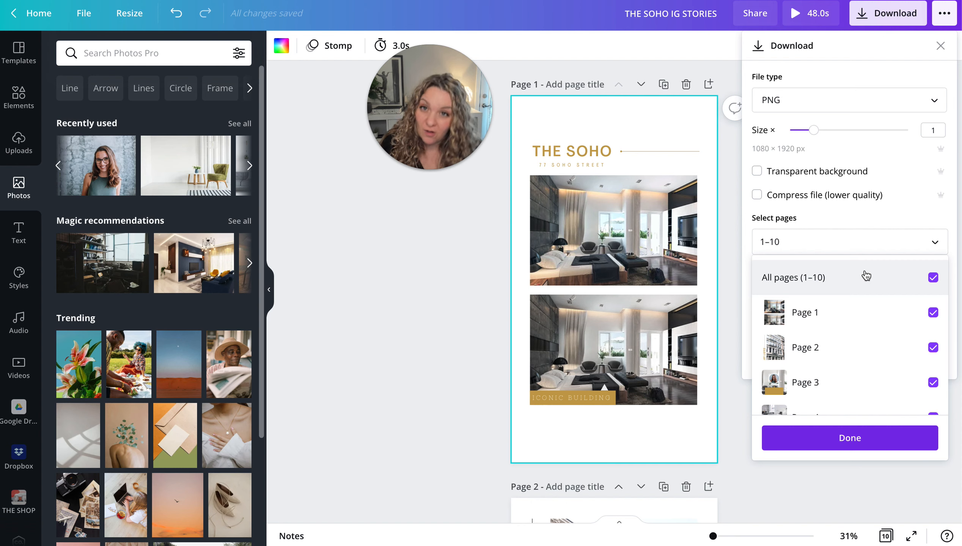
left_click(875, 274)
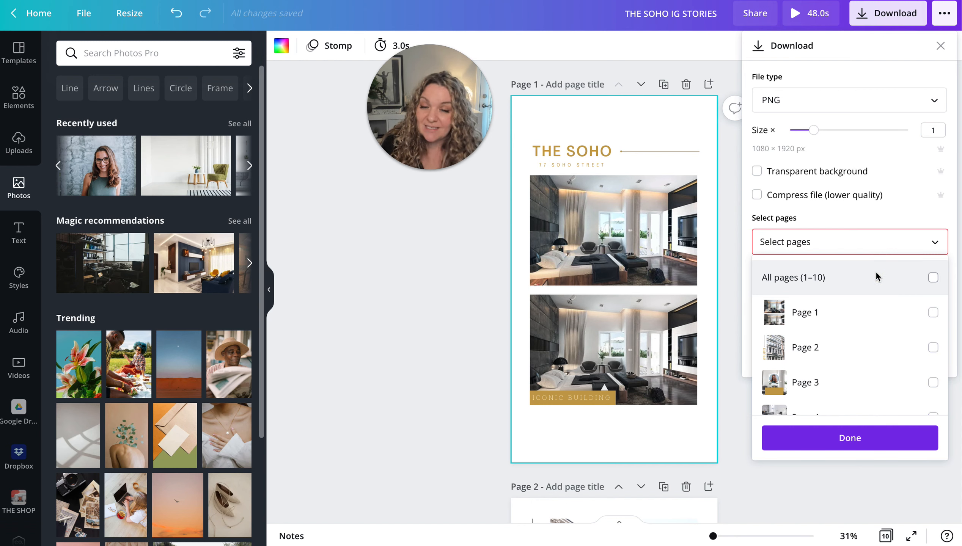
scroll(875, 271, "down", 2)
left_click(866, 297)
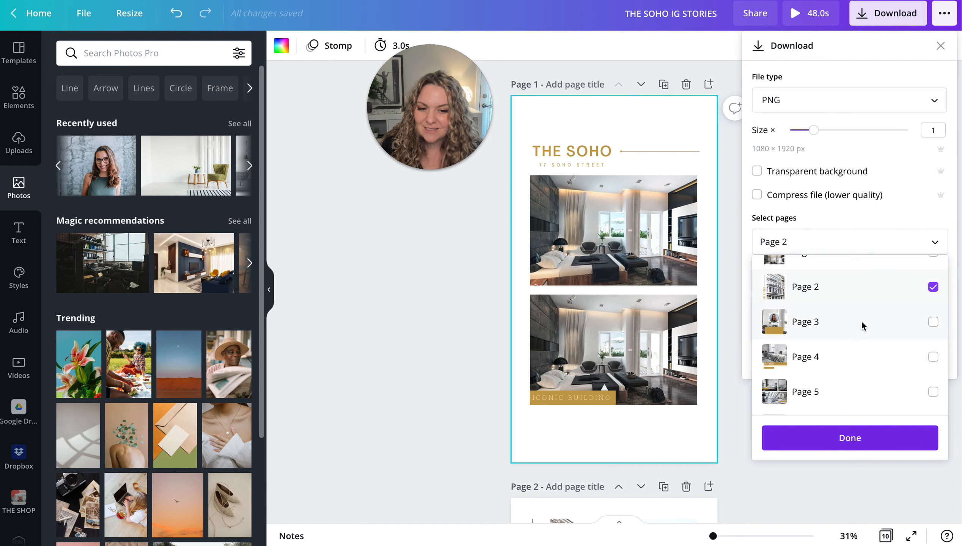
left_click(862, 325)
scroll(861, 324, "down", 2)
left_click(844, 285)
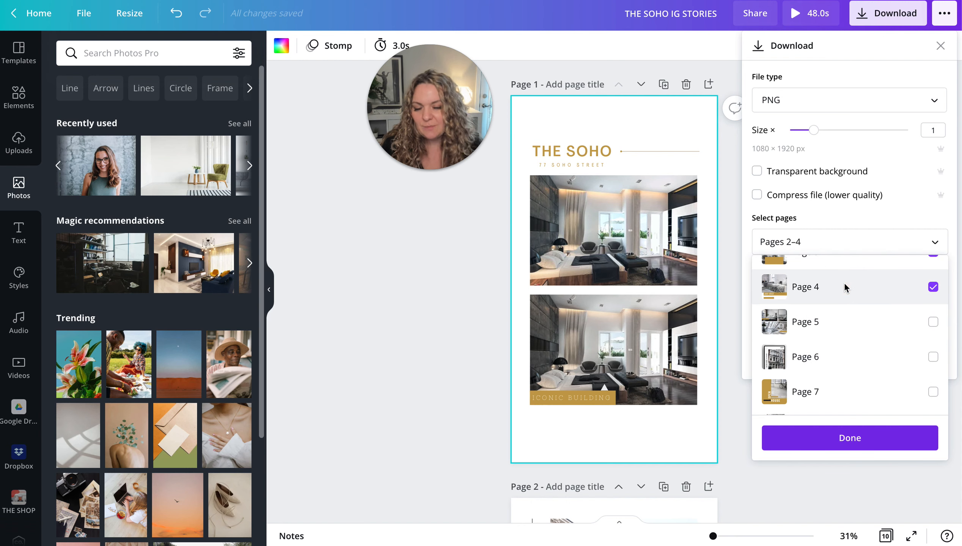
left_click(851, 443)
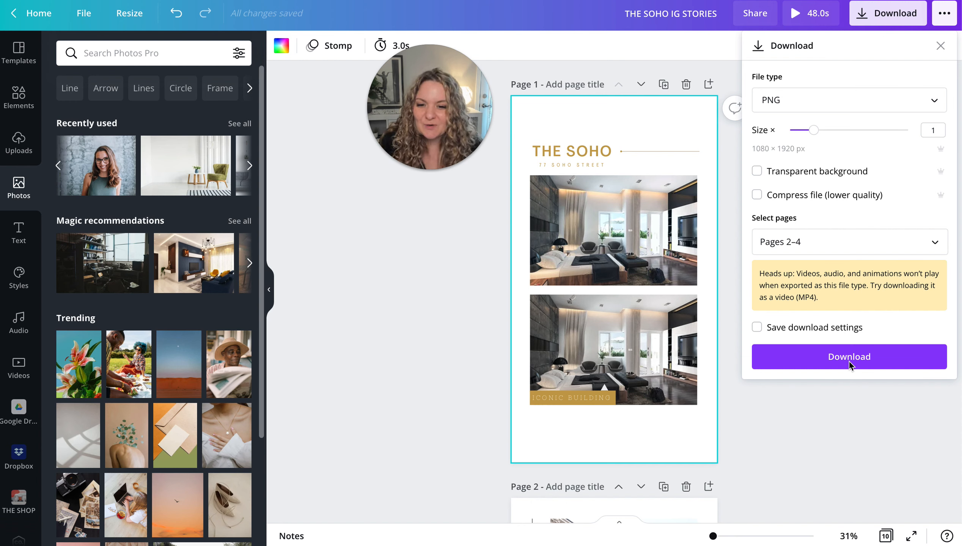
mouse_move(488, 168)
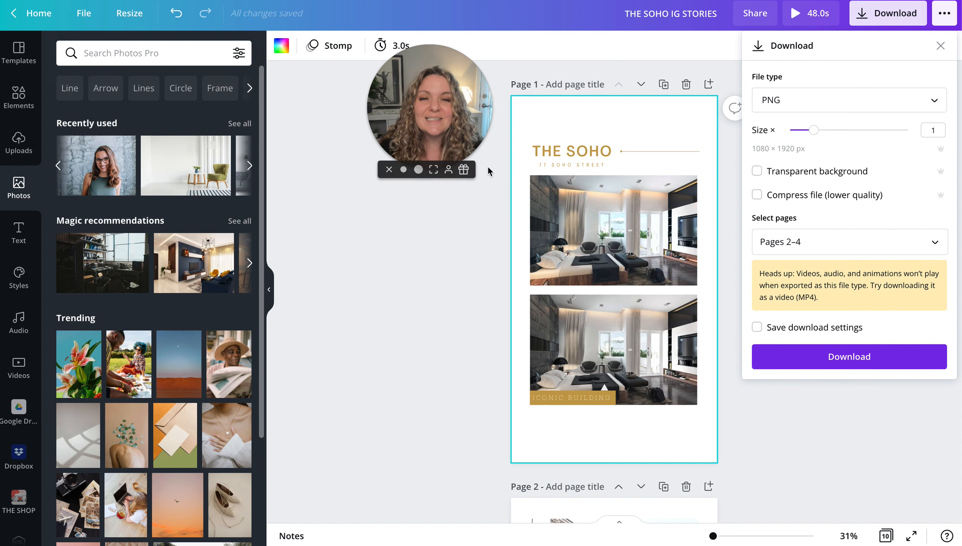